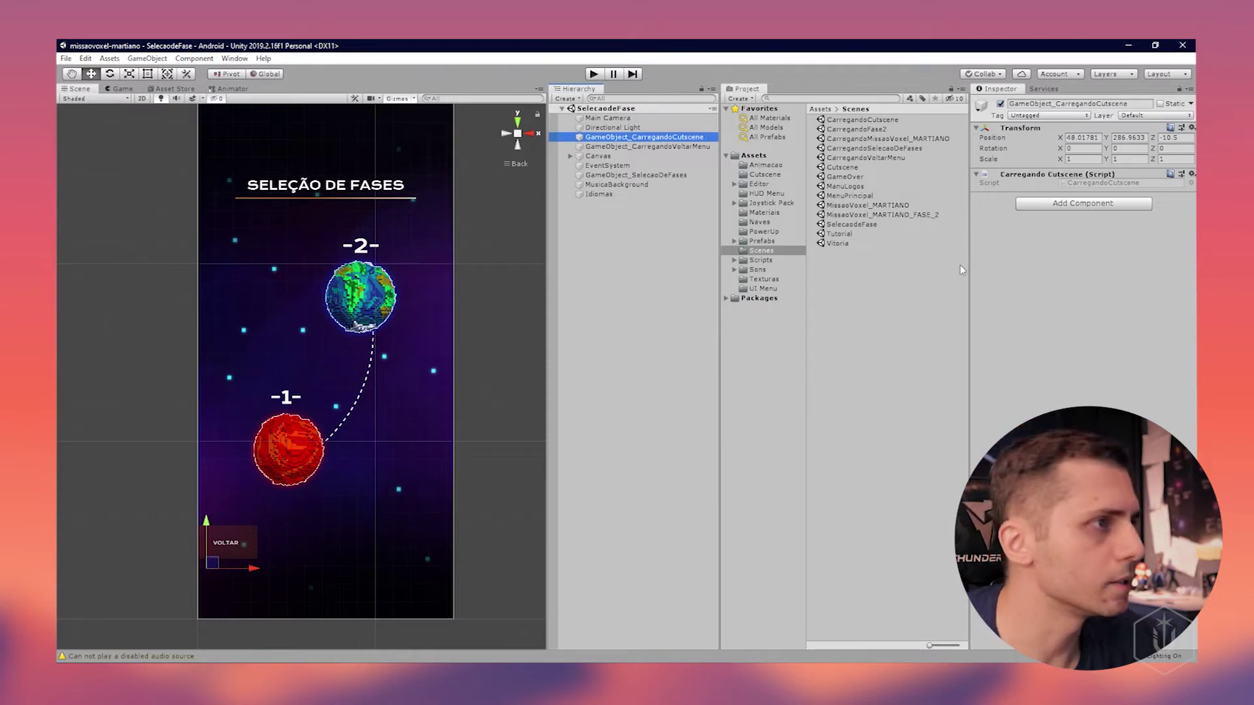
- Open the Cutscene and then the Tutorial scenes, inspect Main Camera, and pan across the level
double_click(845, 168)
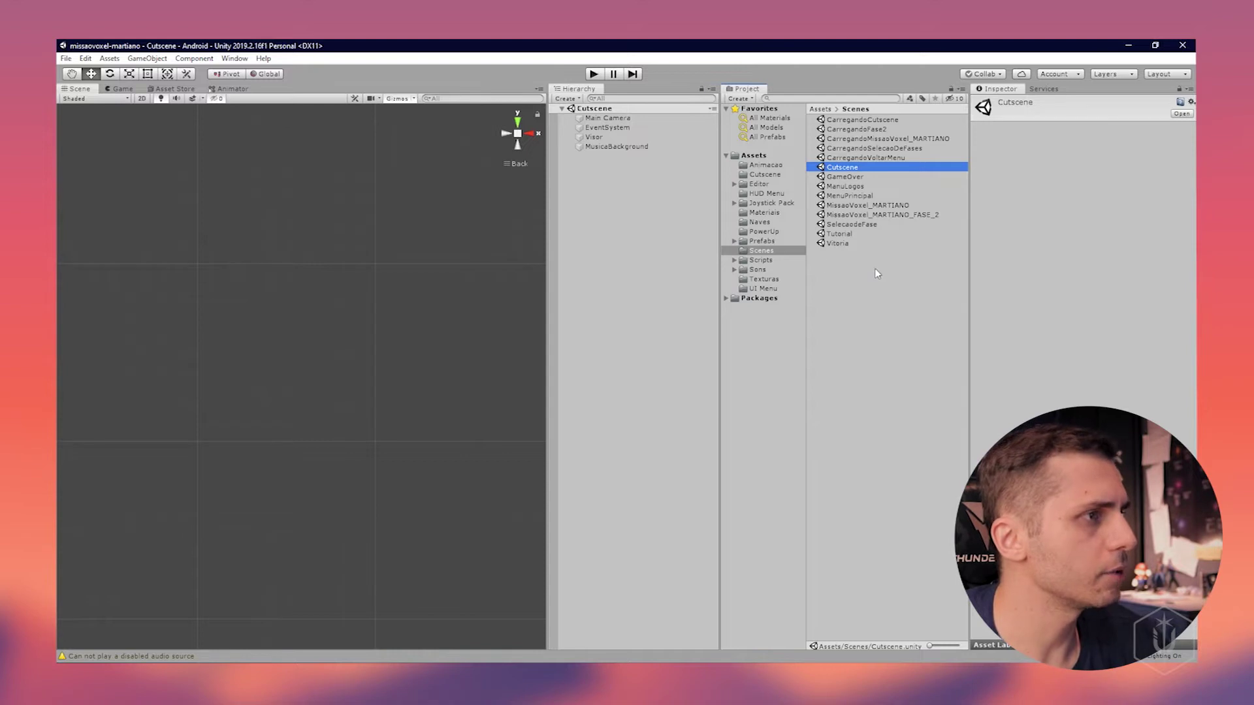
double_click(840, 234)
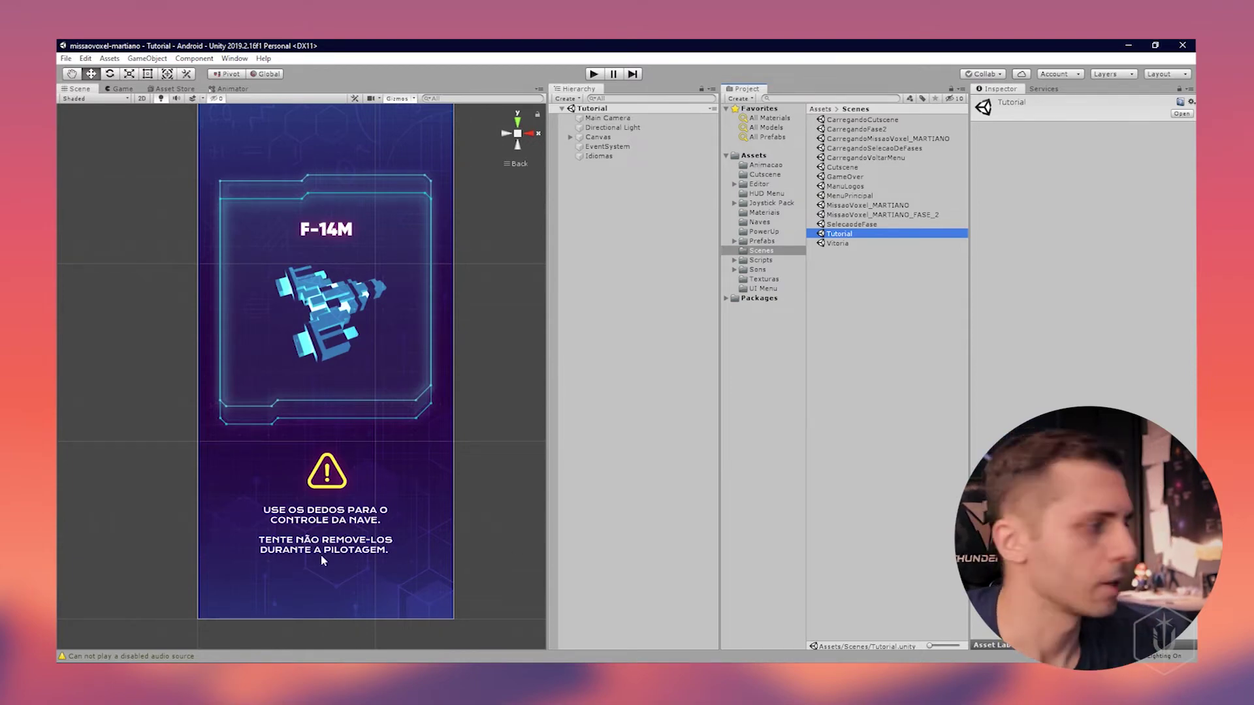
left_click(632, 177)
left_click(613, 120)
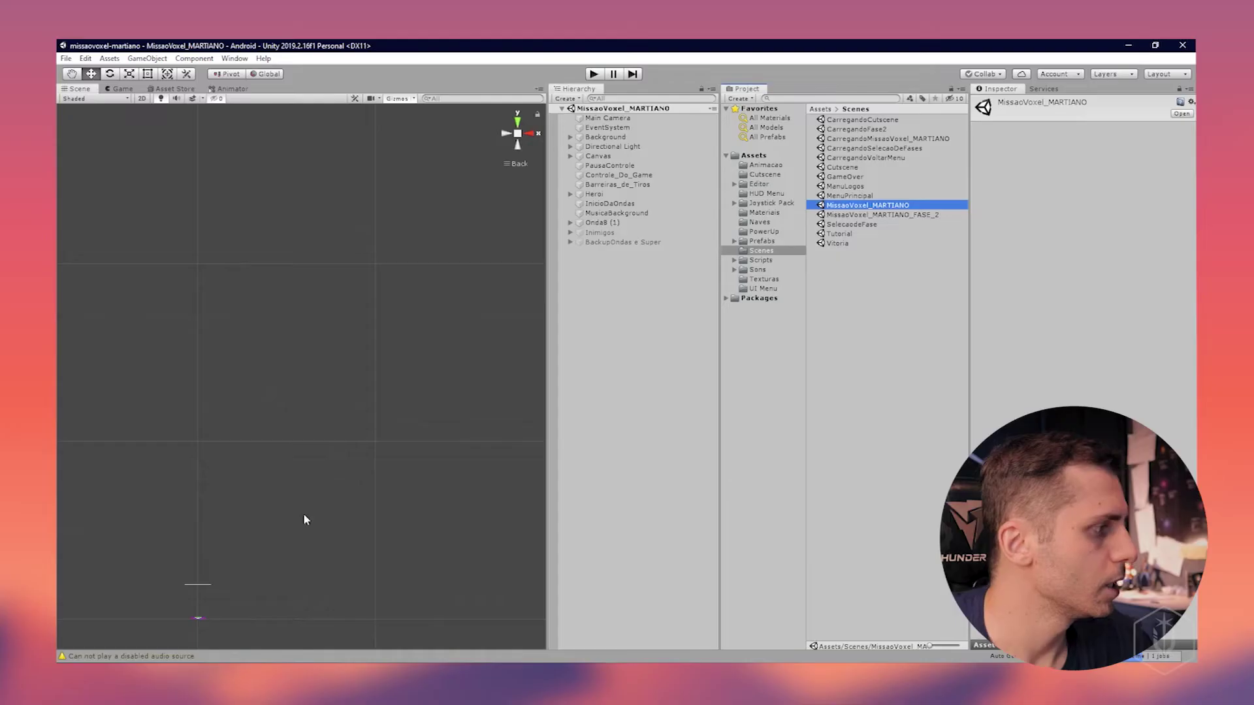
middle_click_drag(304, 519, 359, 377)
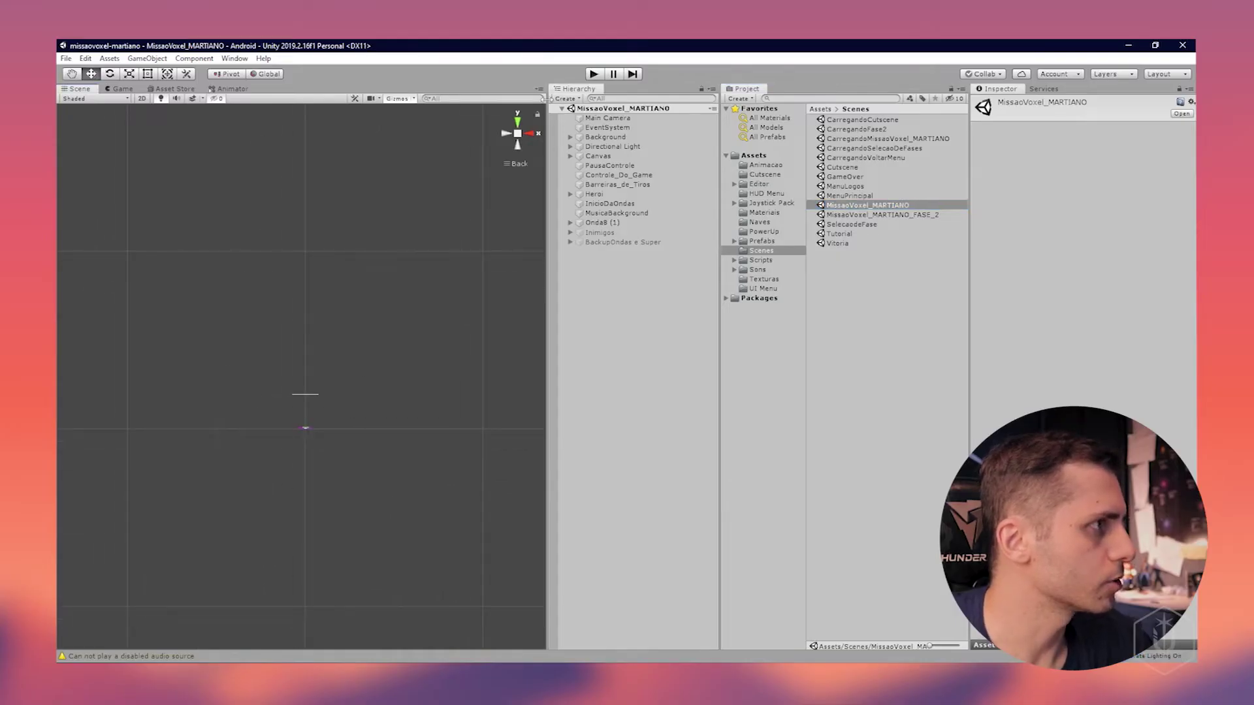
- Inspect InicioDaOndas from the Top view, save MissaoVoxel_MARTIANO, and open the Vitoria scene
left_click(517, 121)
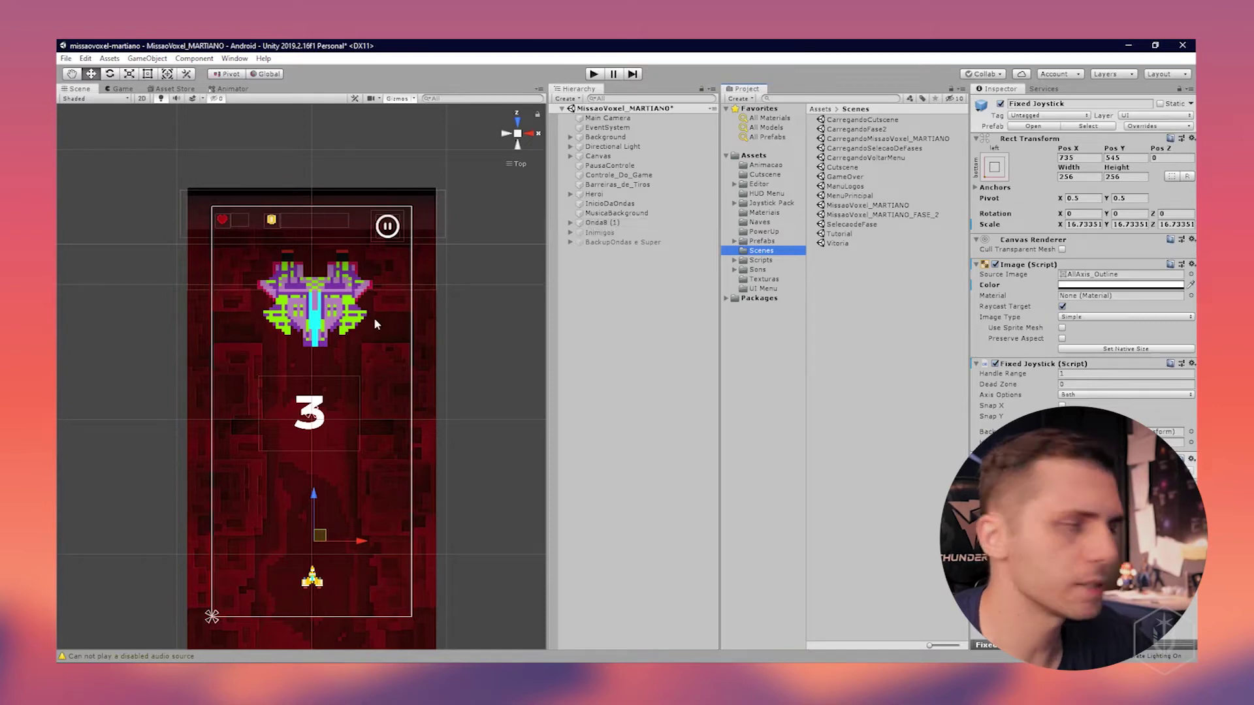
left_click(607, 204)
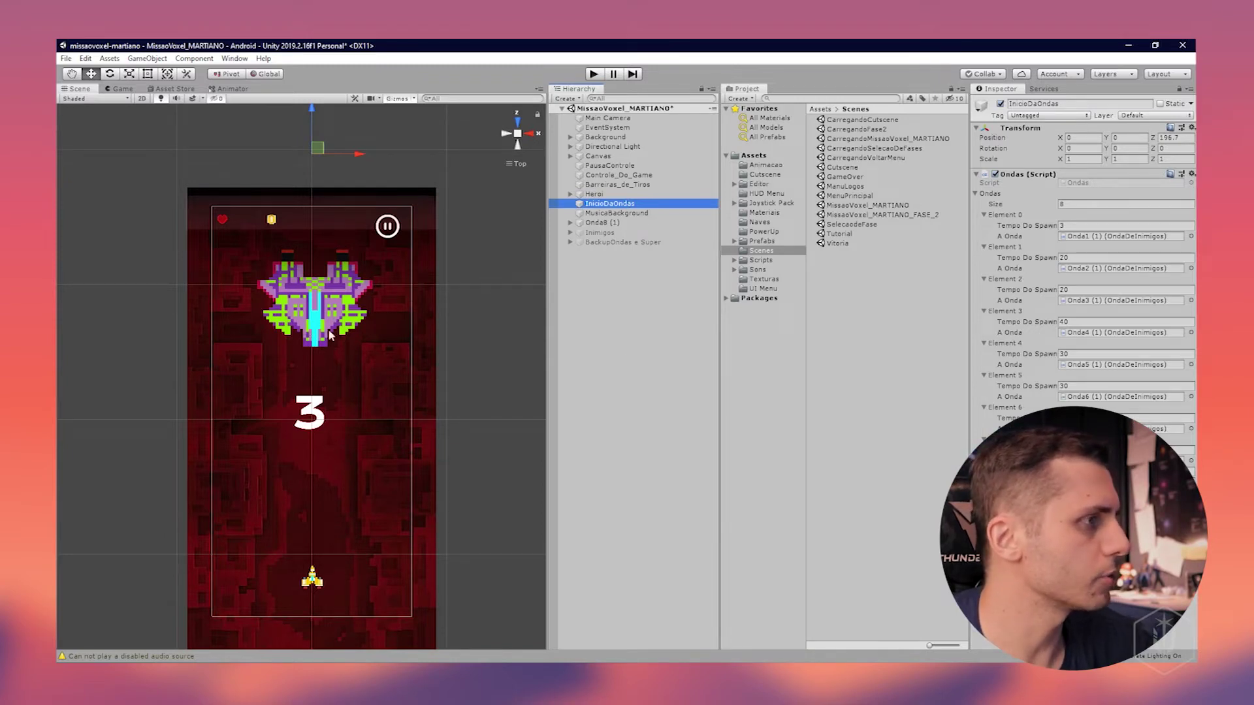
key("ctrl+s")
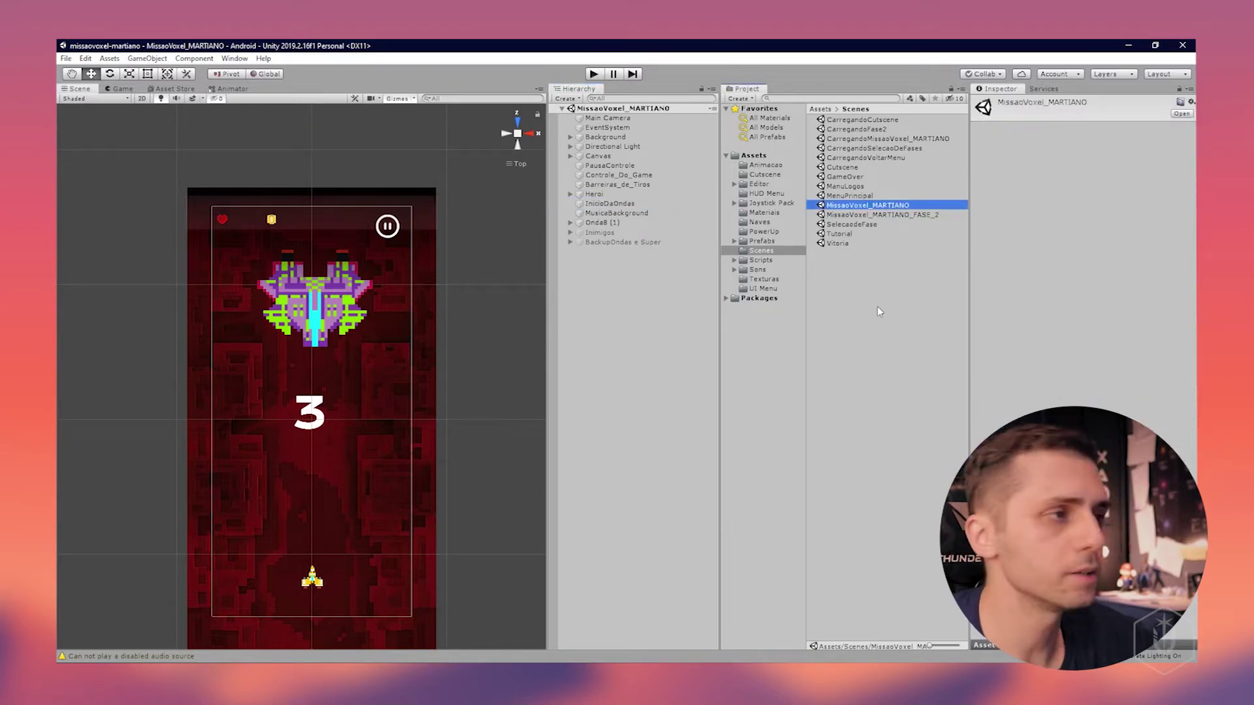
double_click(840, 244)
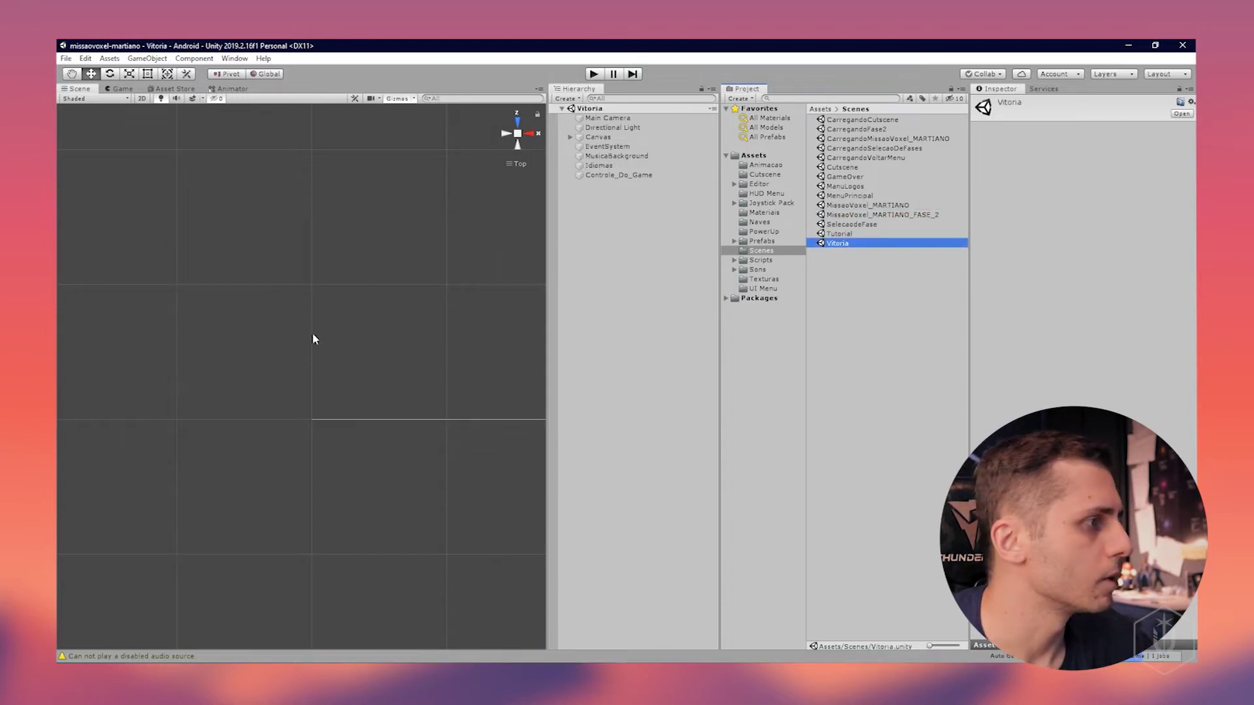
- Turn and zoom the Scene view to face the Vitoria PARABÉNS! canvas
left_click(517, 123)
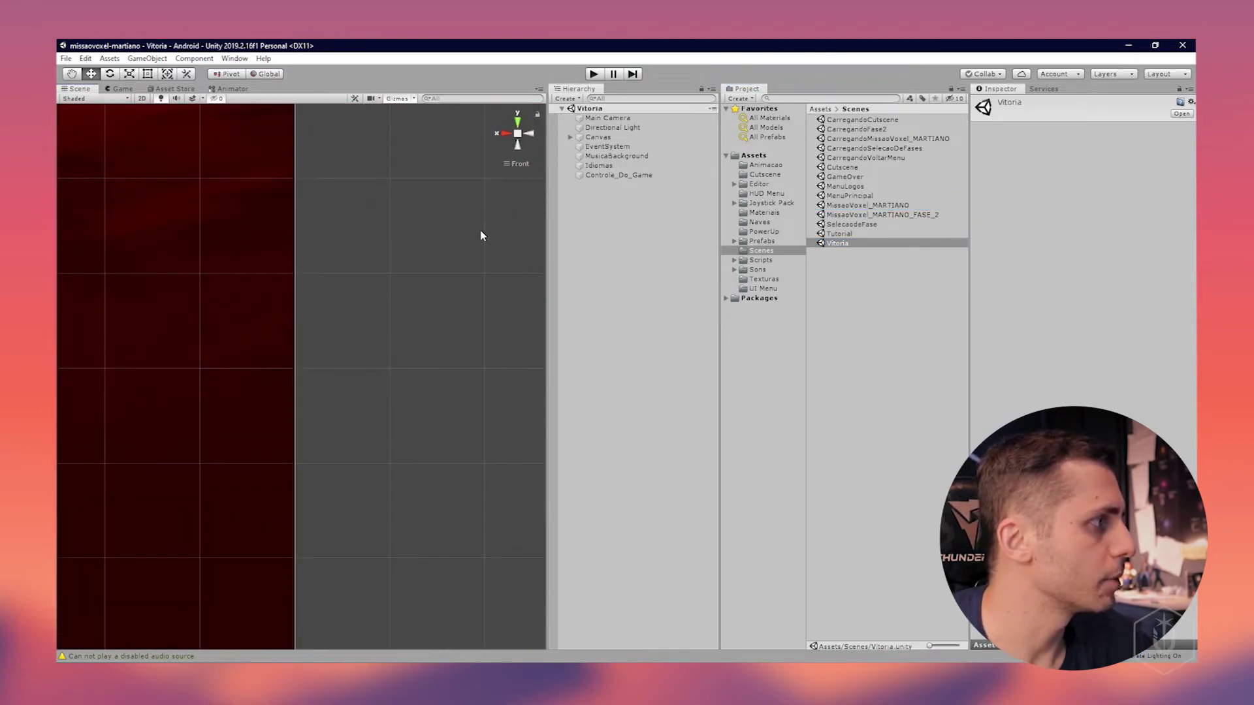
left_click(529, 139)
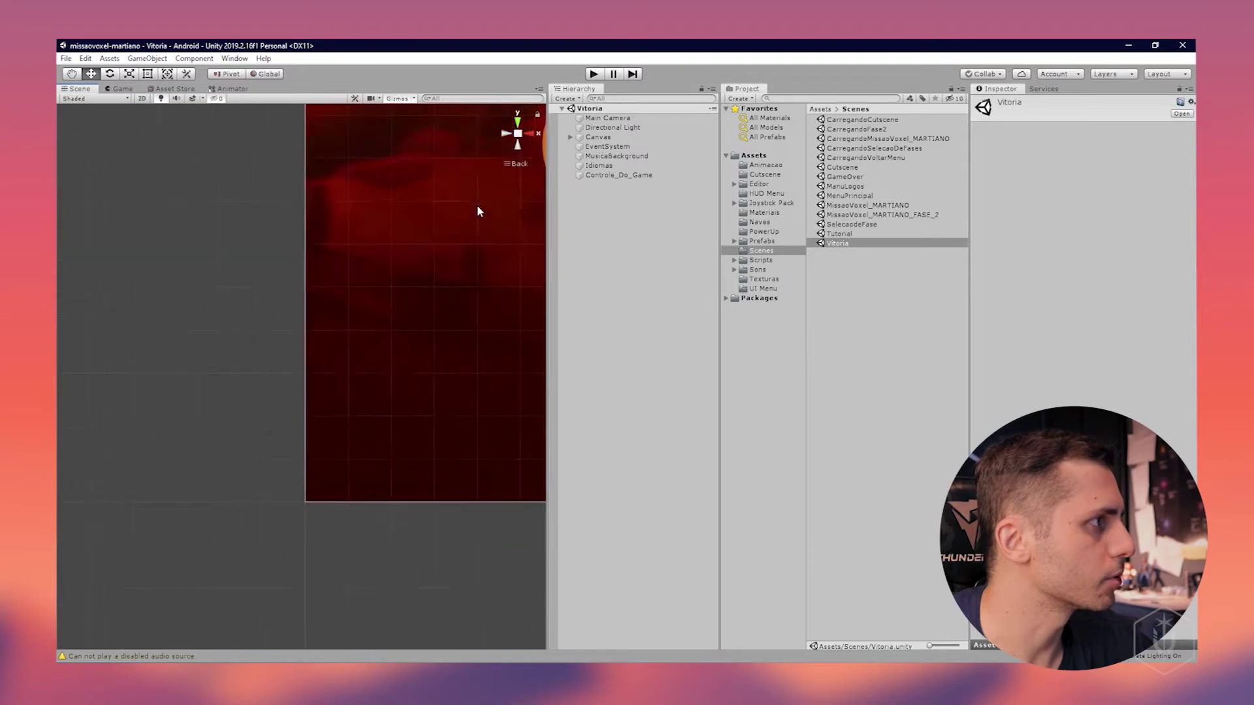
scroll(355, 303, "up", 2)
scroll(293, 305, "up", 2)
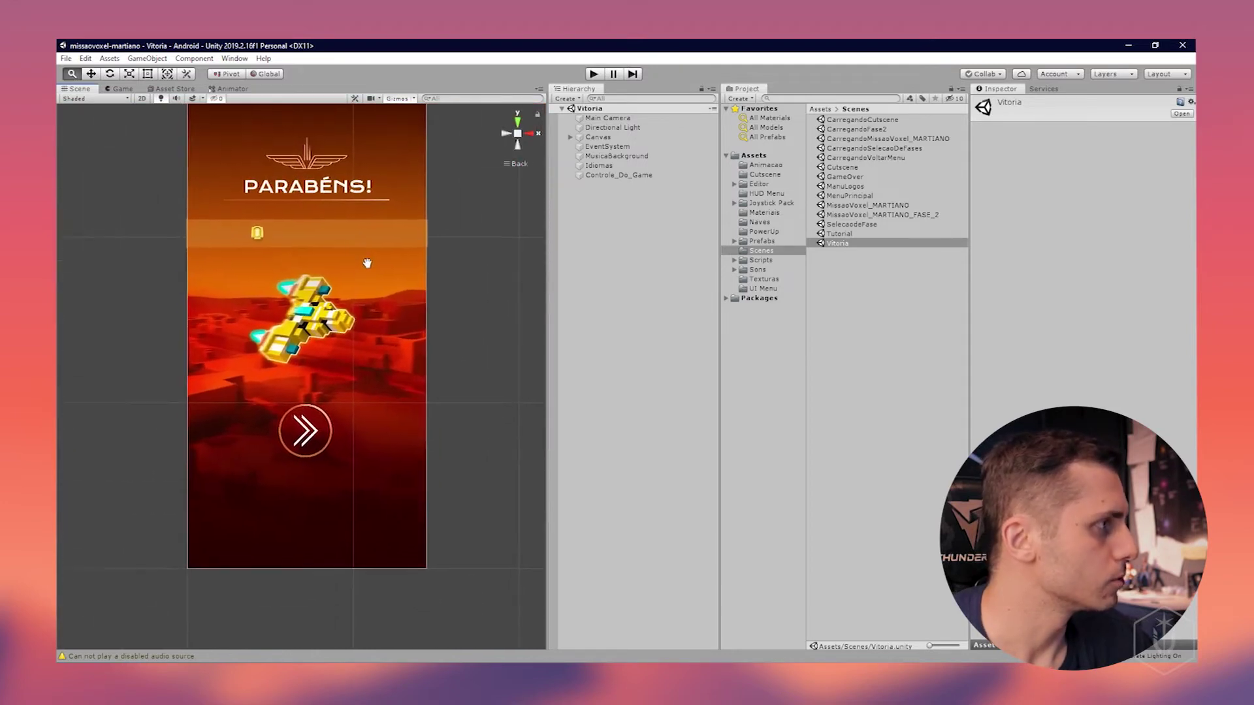
scroll(228, 307, "up", 2)
scroll(163, 307, "up", 2)
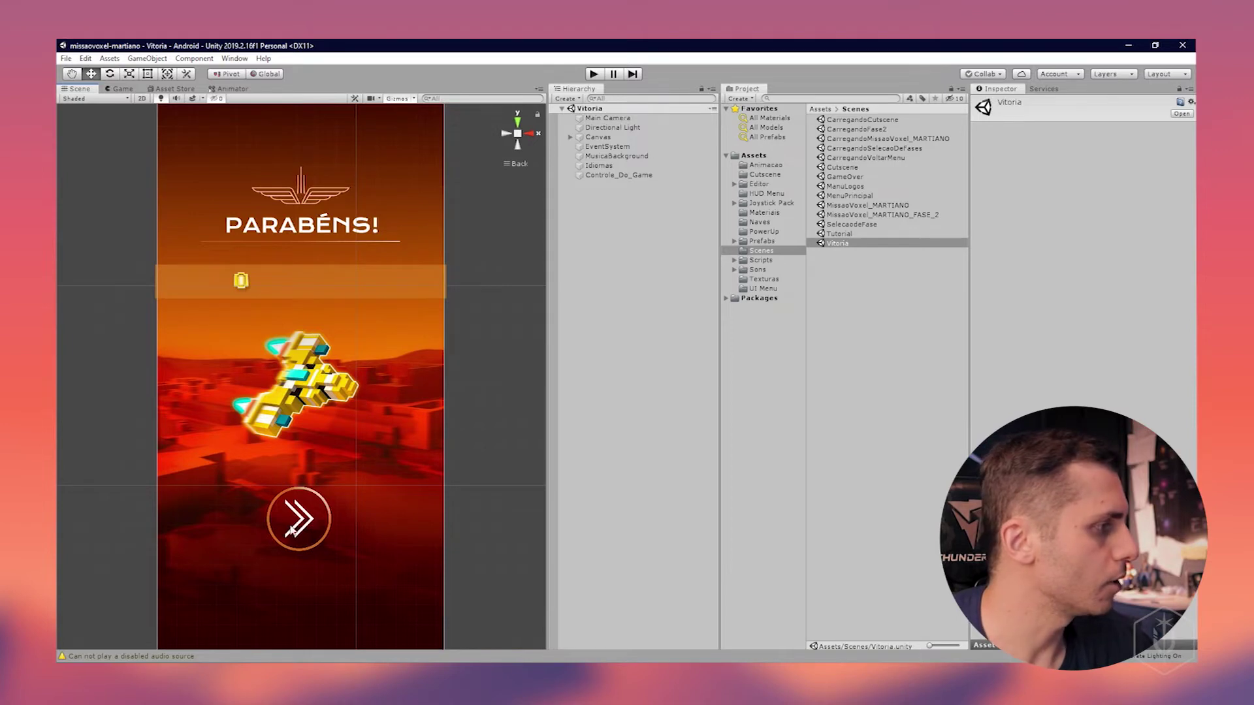
- Open MissaoVoxel_MARTIANO_FASE_2, then ManuLogos, and start play mode
double_click(877, 215)
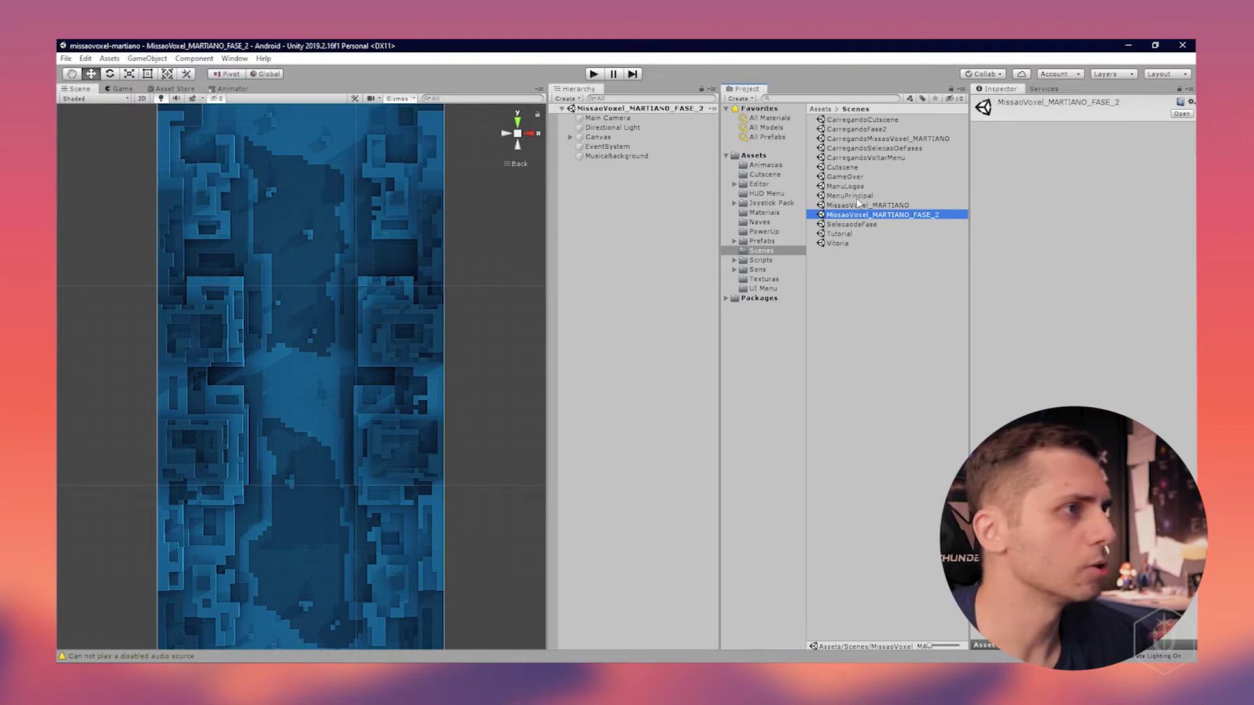
double_click(843, 187)
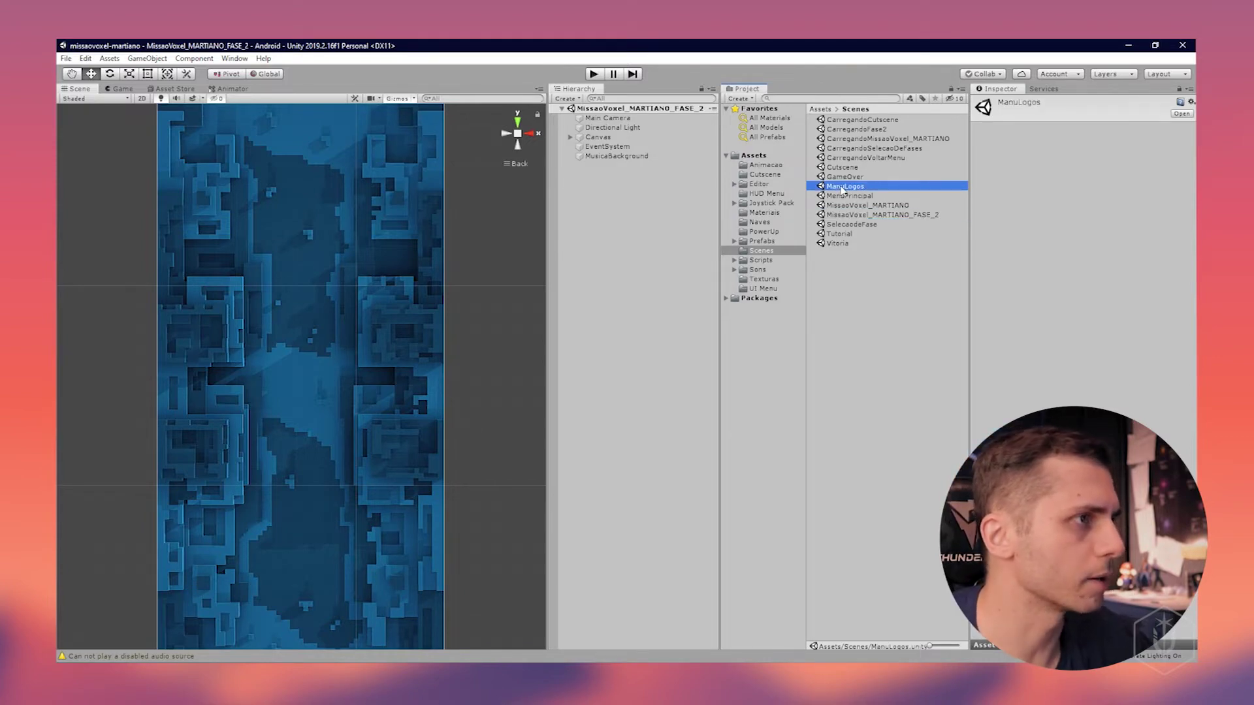
left_click(599, 76)
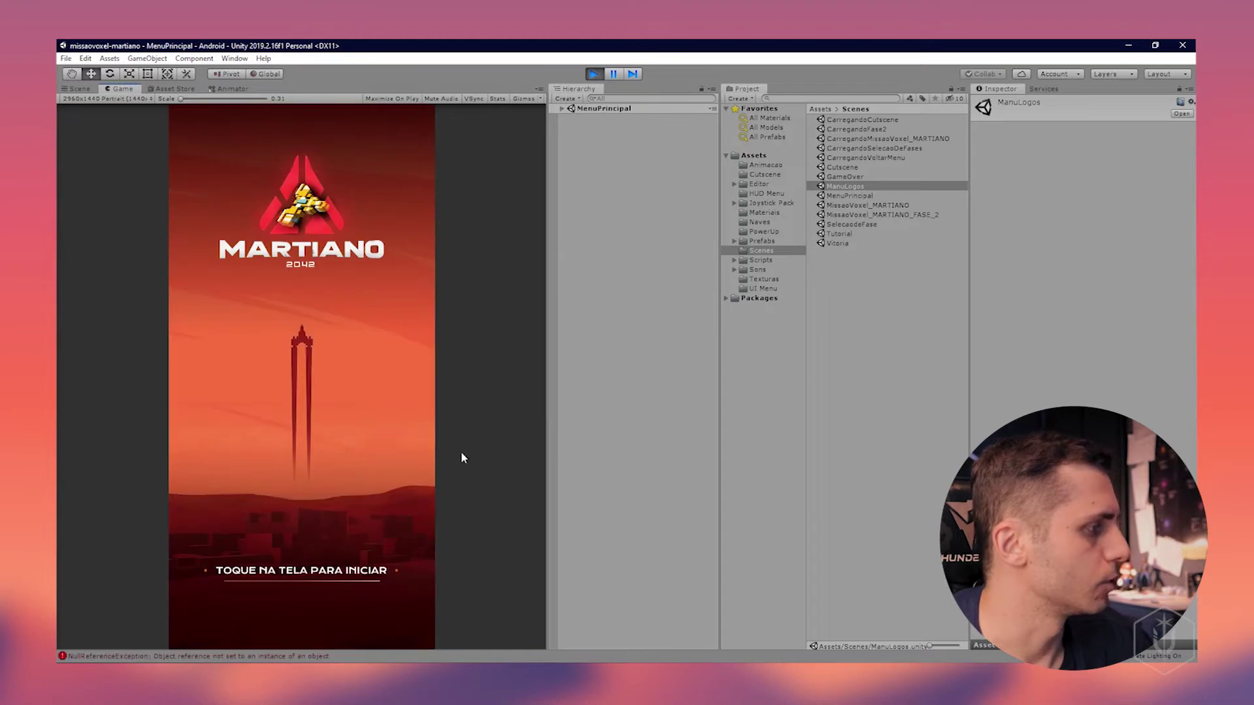
- Play through the main menu and Opções, pick planet -1-, reach victory, then stop play mode
left_click(352, 336)
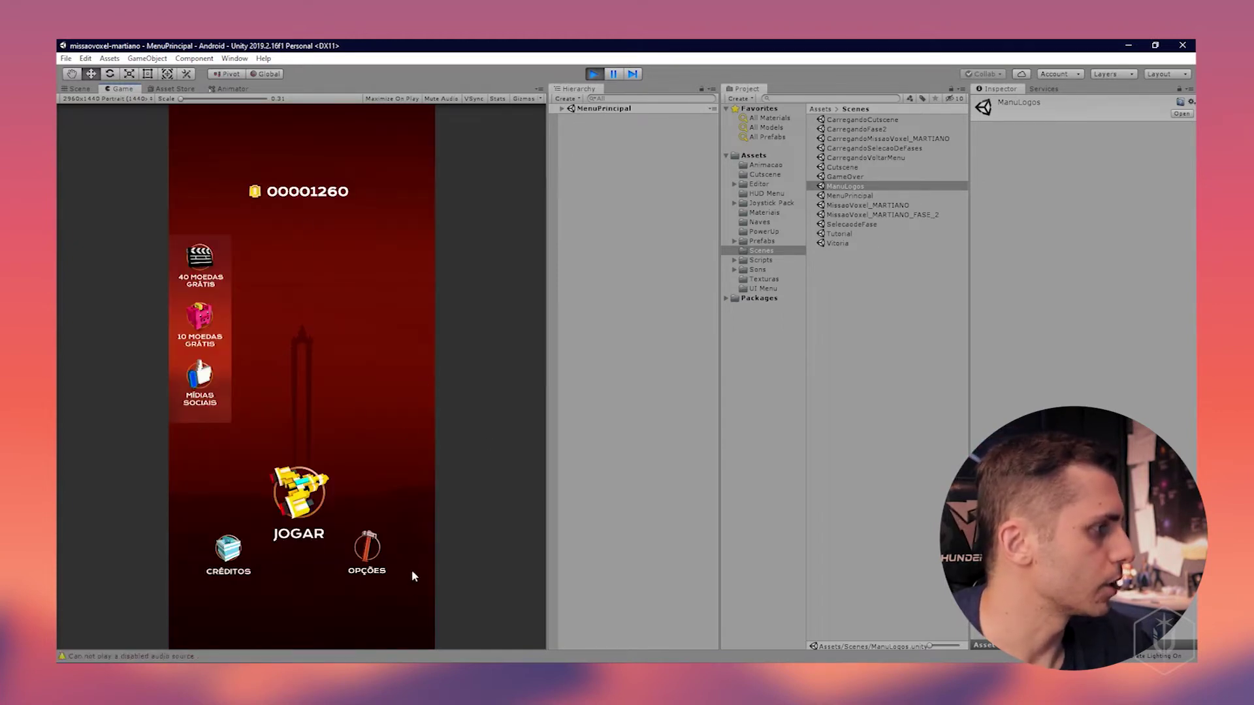
left_click(370, 548)
left_click(197, 570)
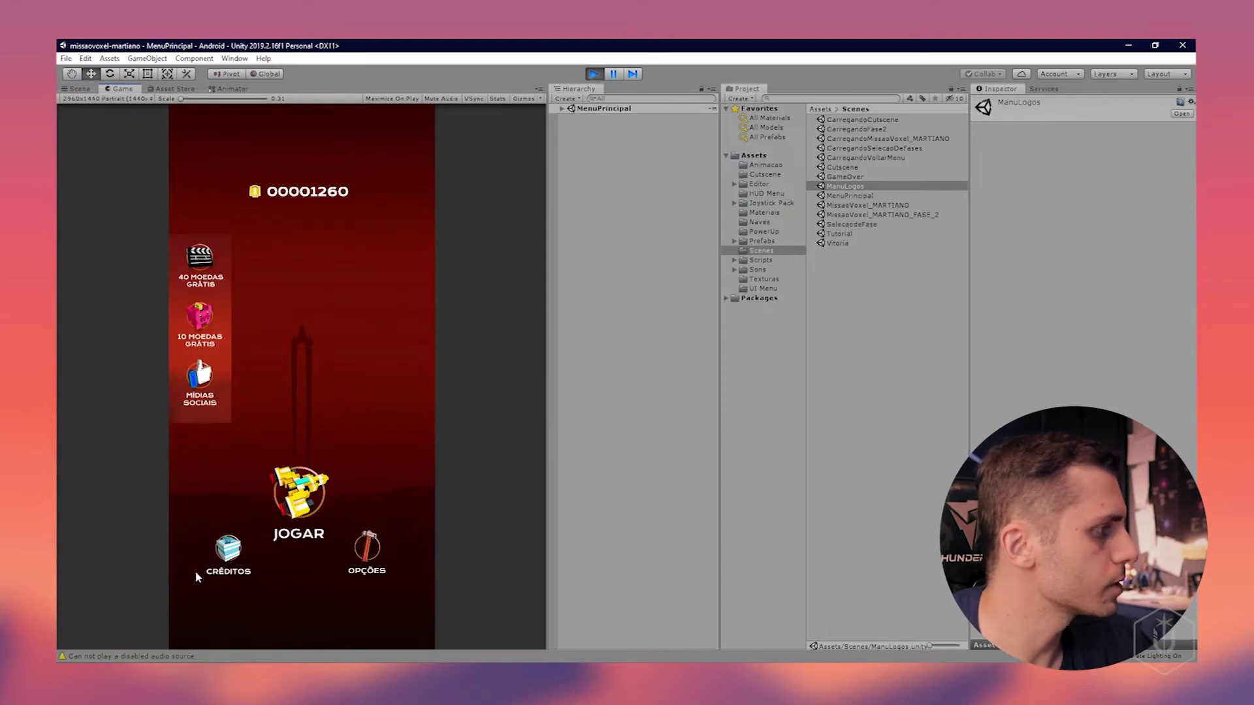
left_click(296, 505)
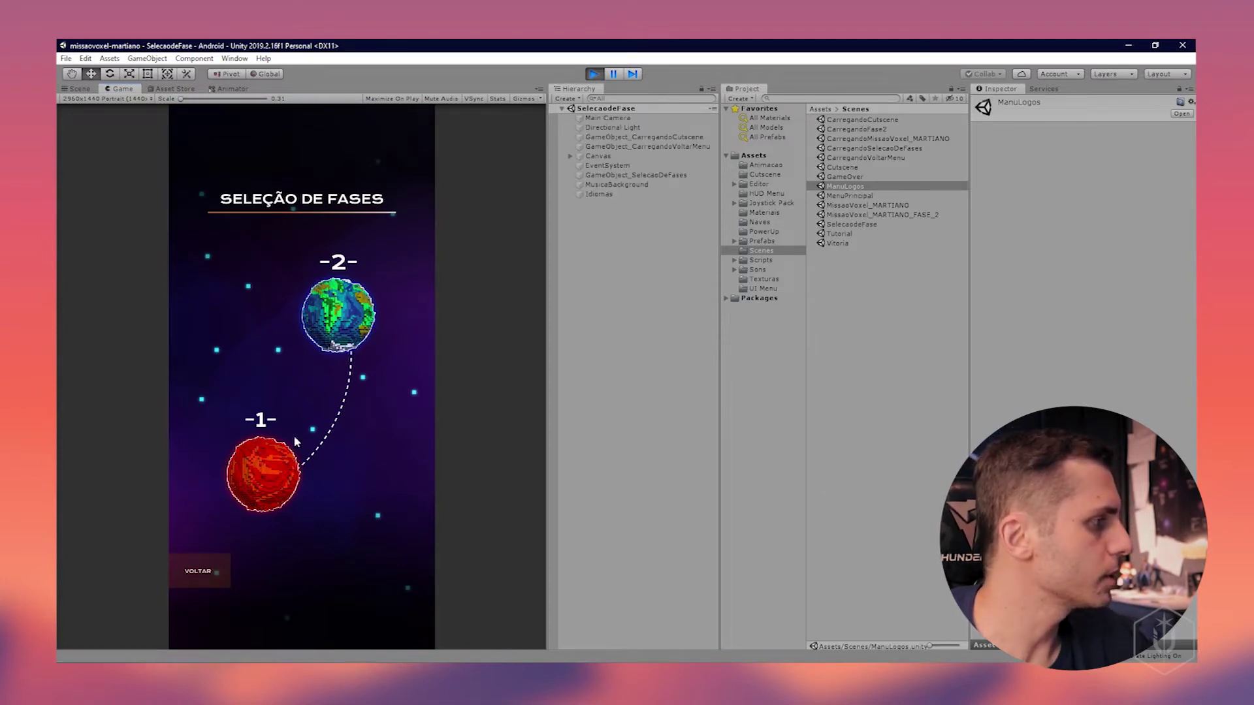
left_click(269, 468)
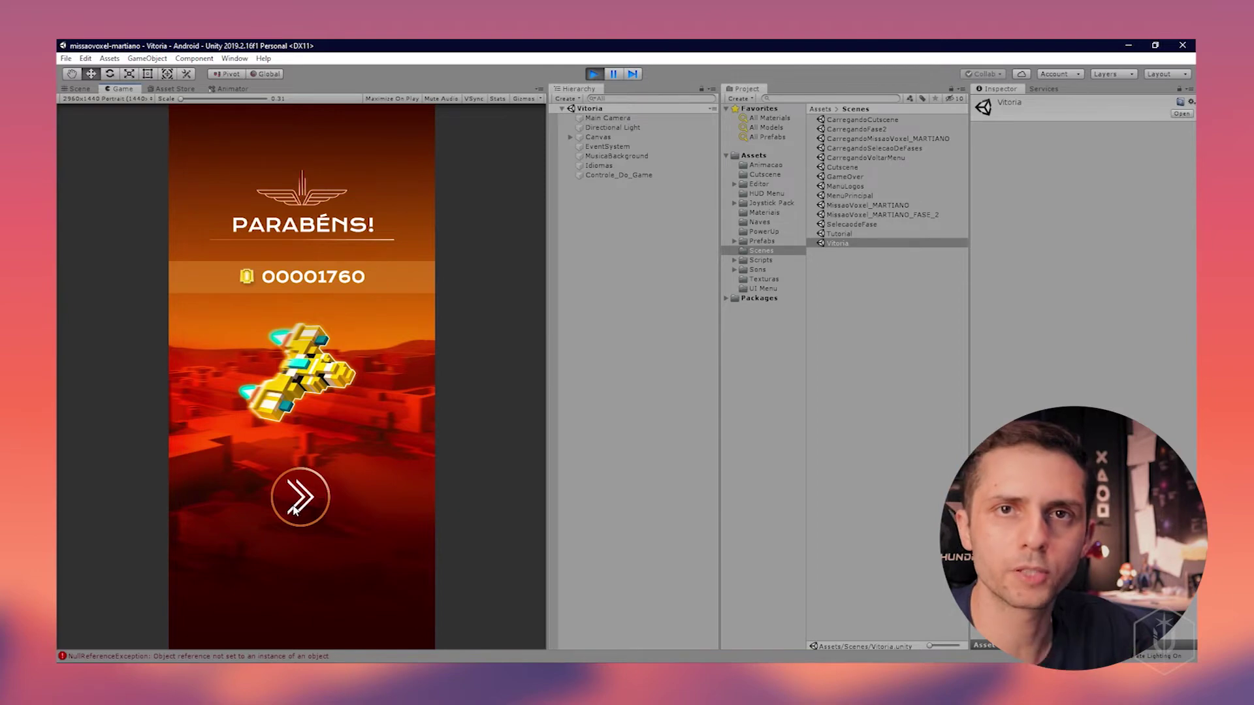
left_click(592, 76)
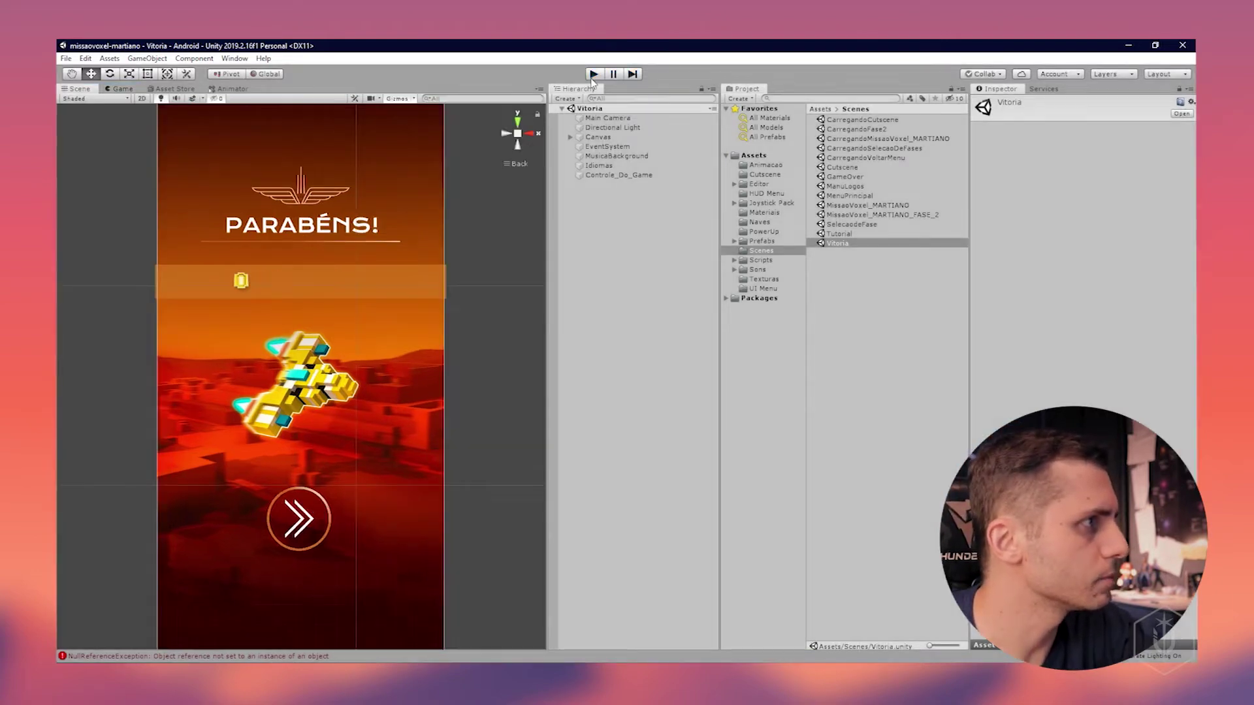
- Open SelecaodeFase, select its Main Camera, and start adding a component
double_click(852, 224)
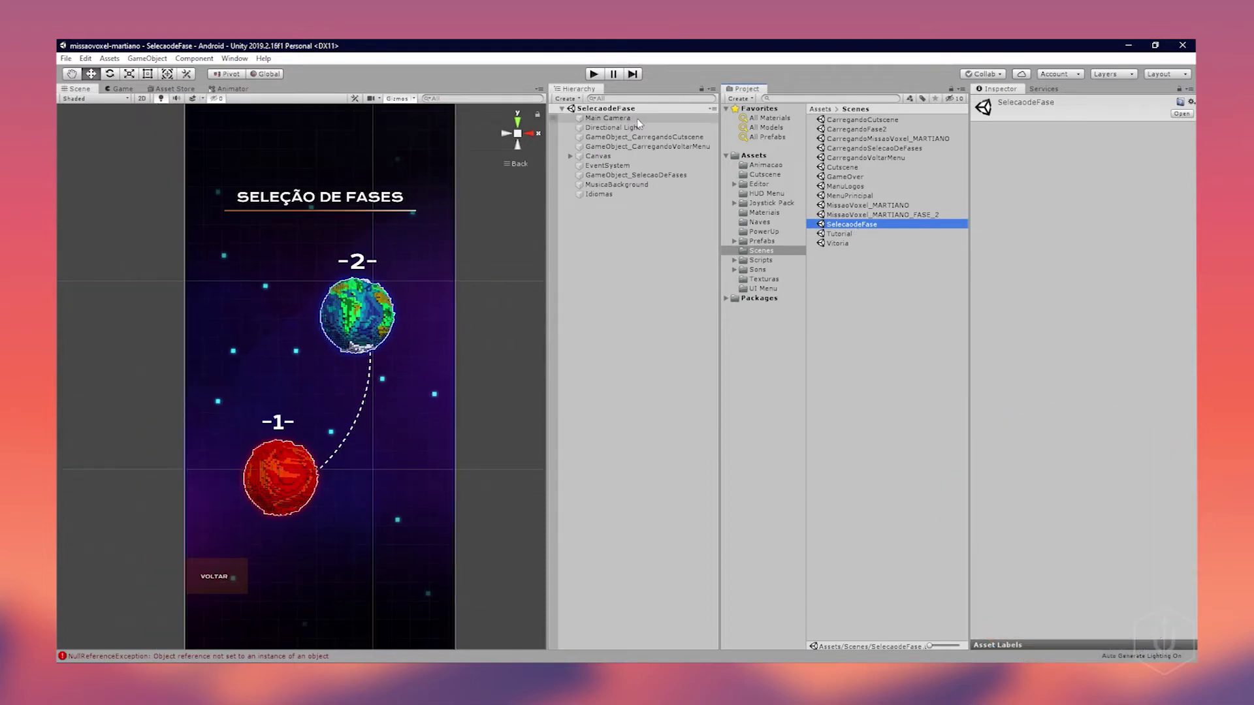
left_click(607, 118)
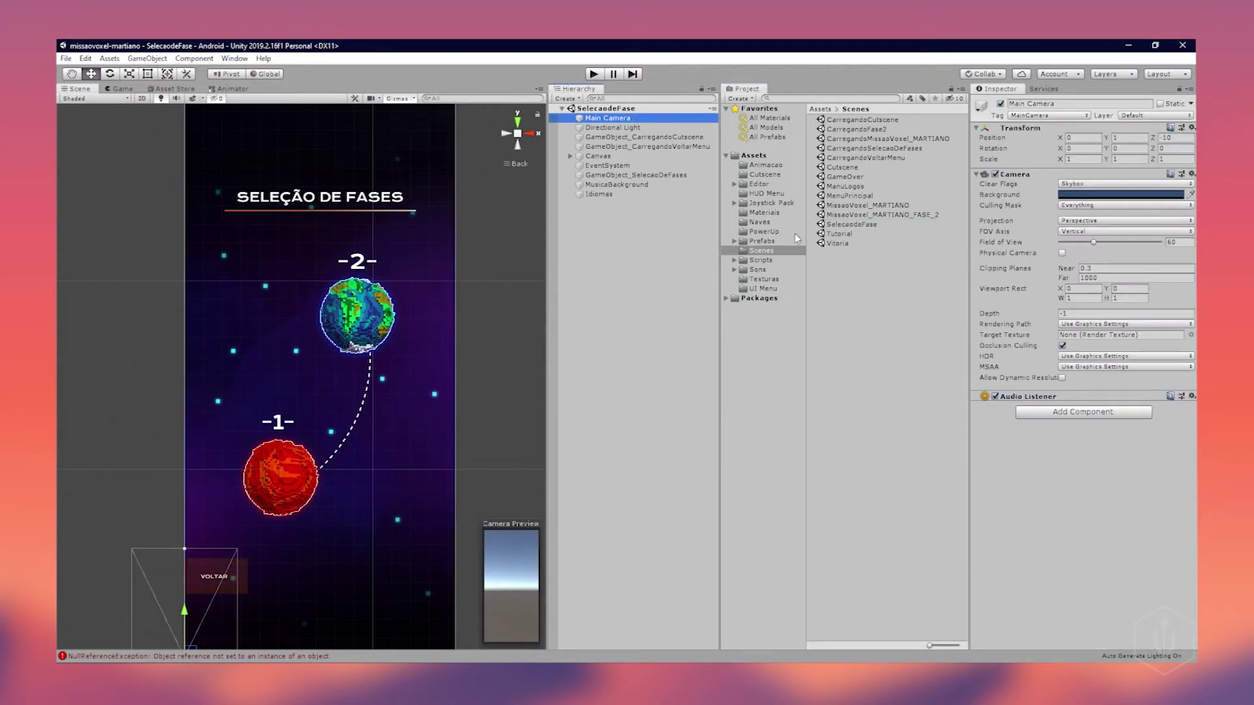
left_click(1025, 412)
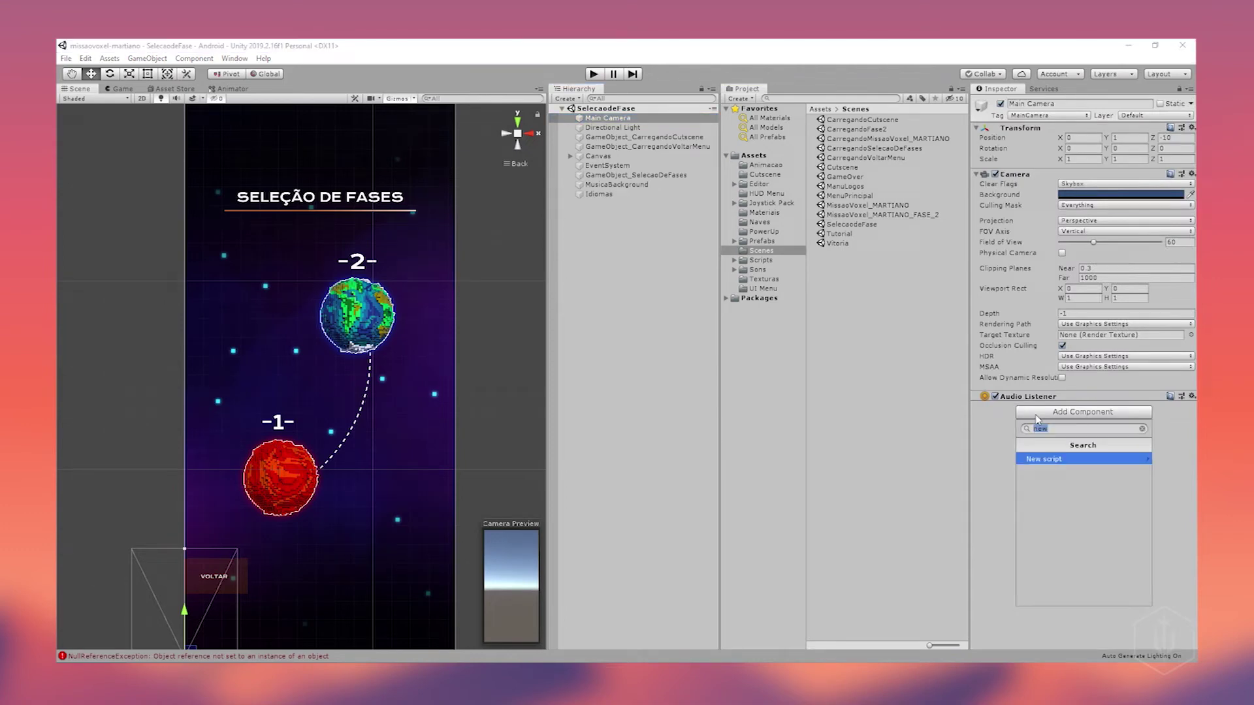
- Create a new MudancaDeFase script on Main Camera and open it for editing
type("M")
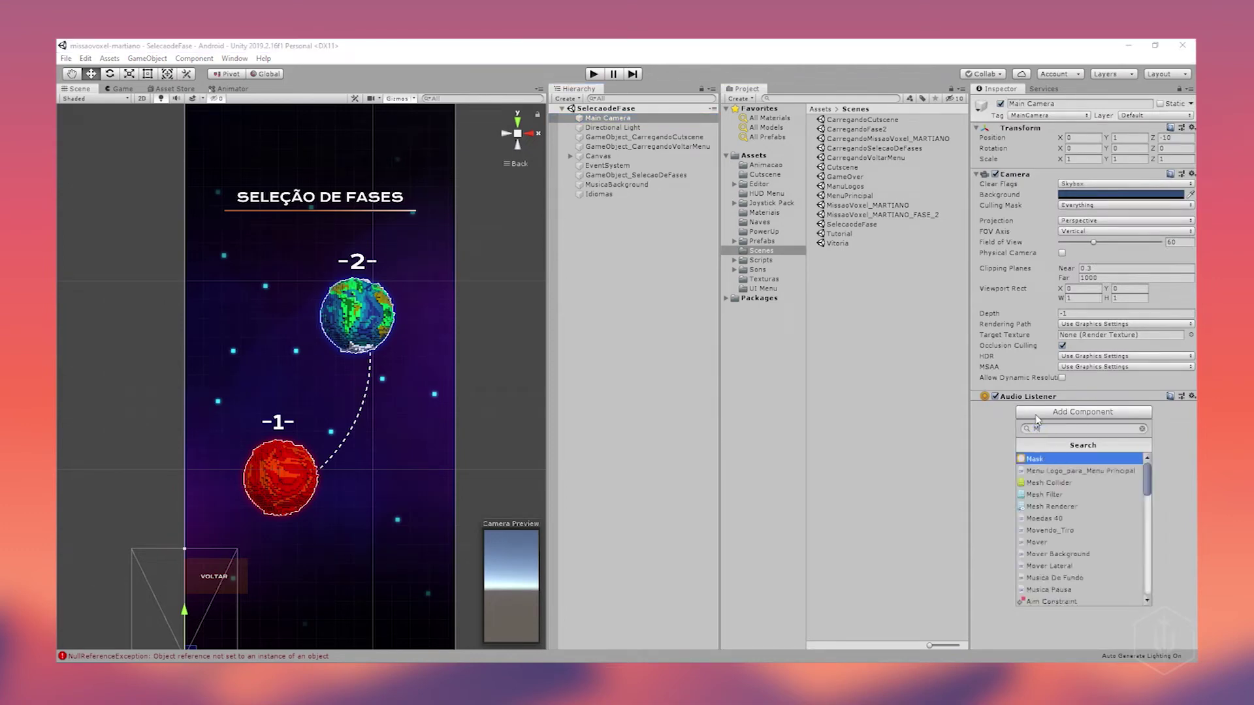
type("udncaDeFase")
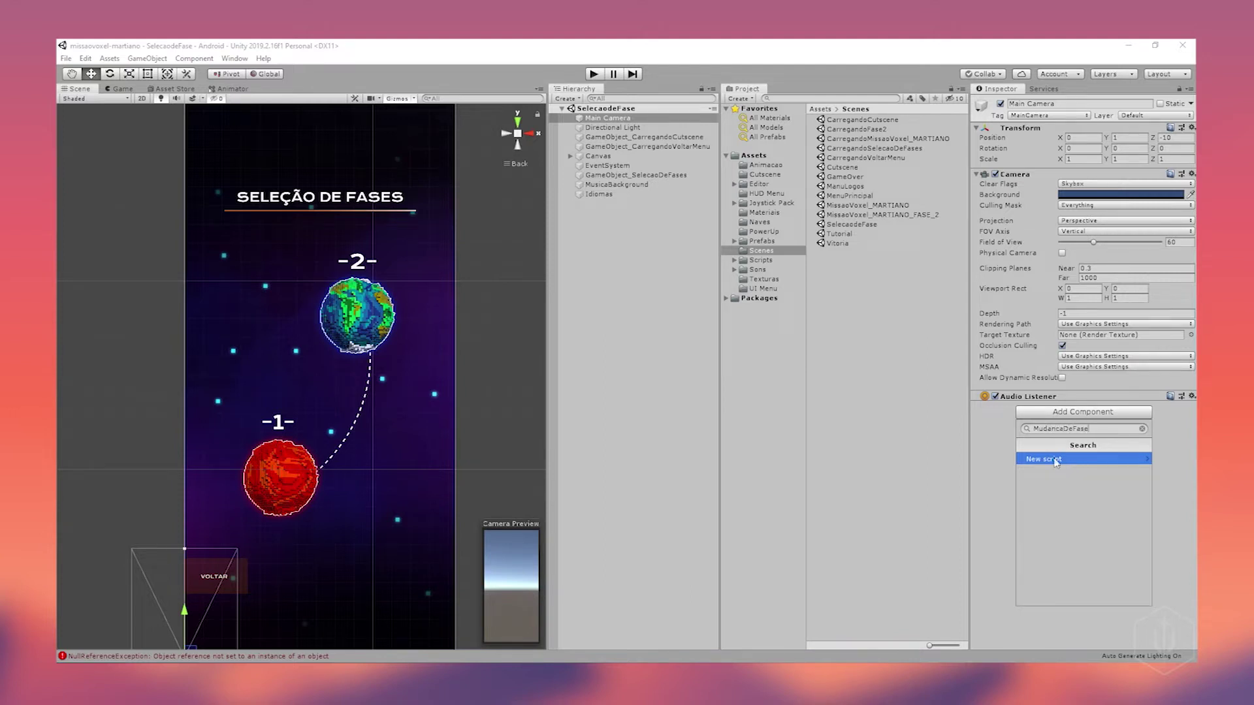
left_click(1064, 459)
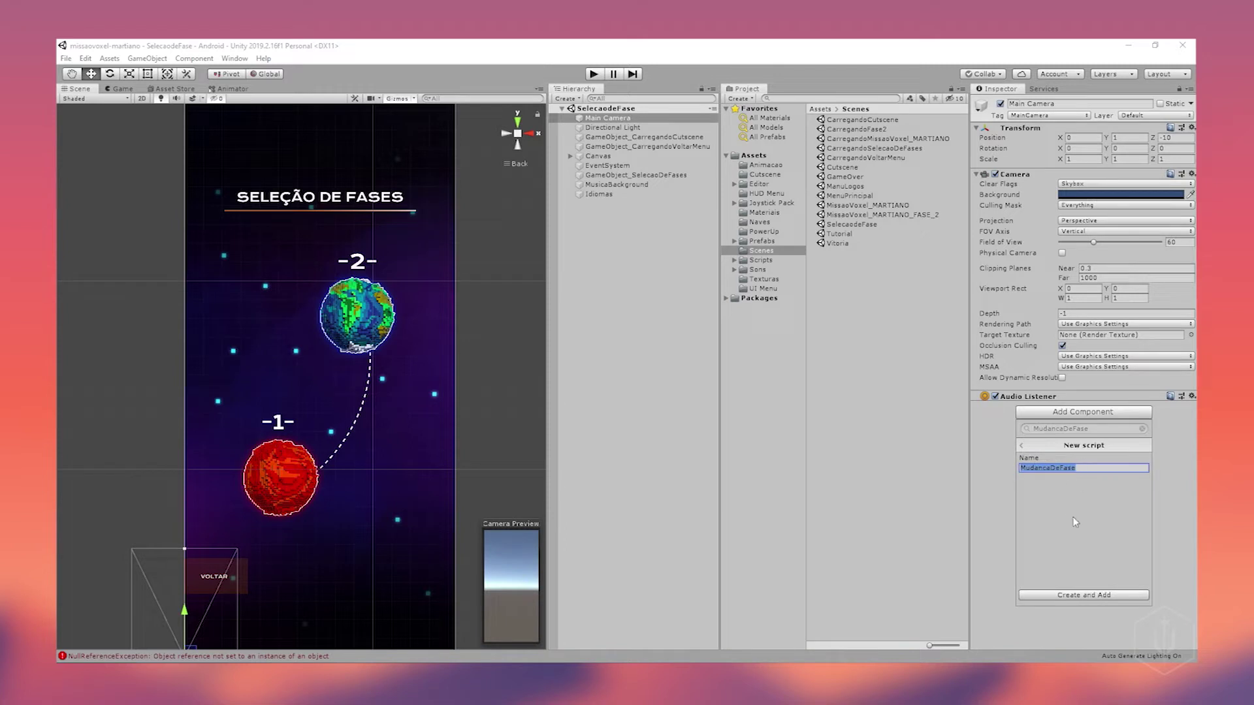
left_click(1078, 596)
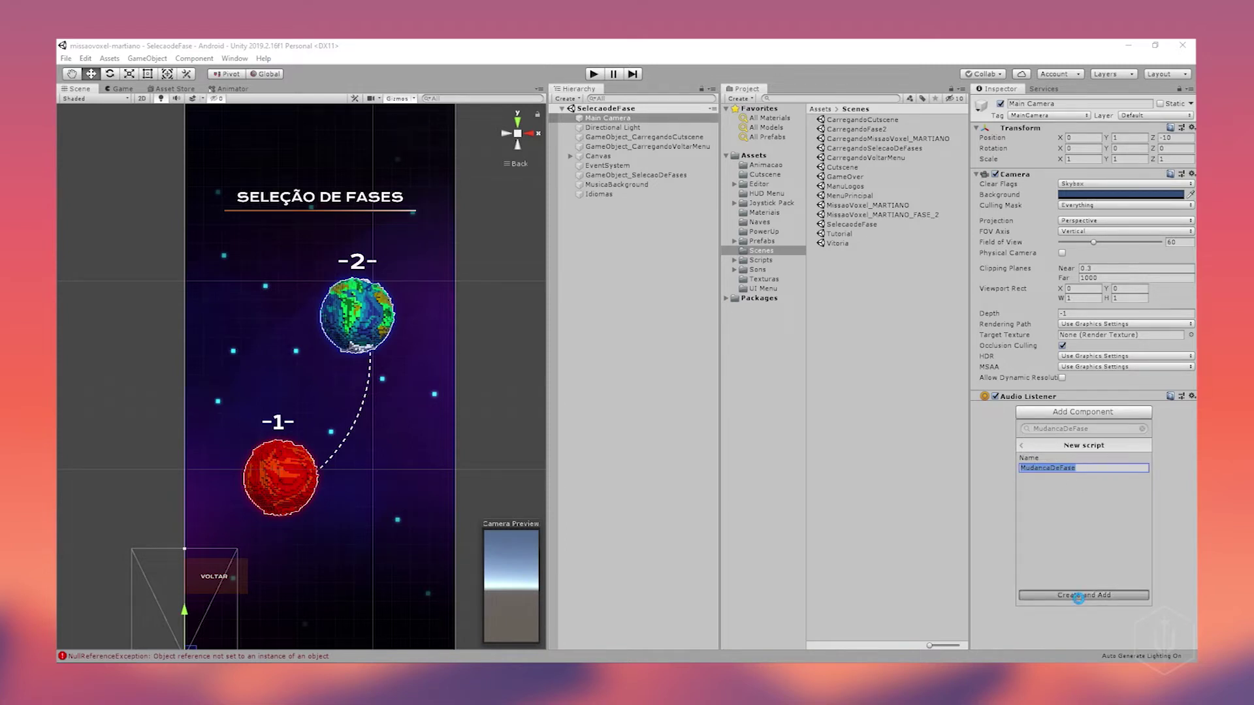
left_click(1191, 407)
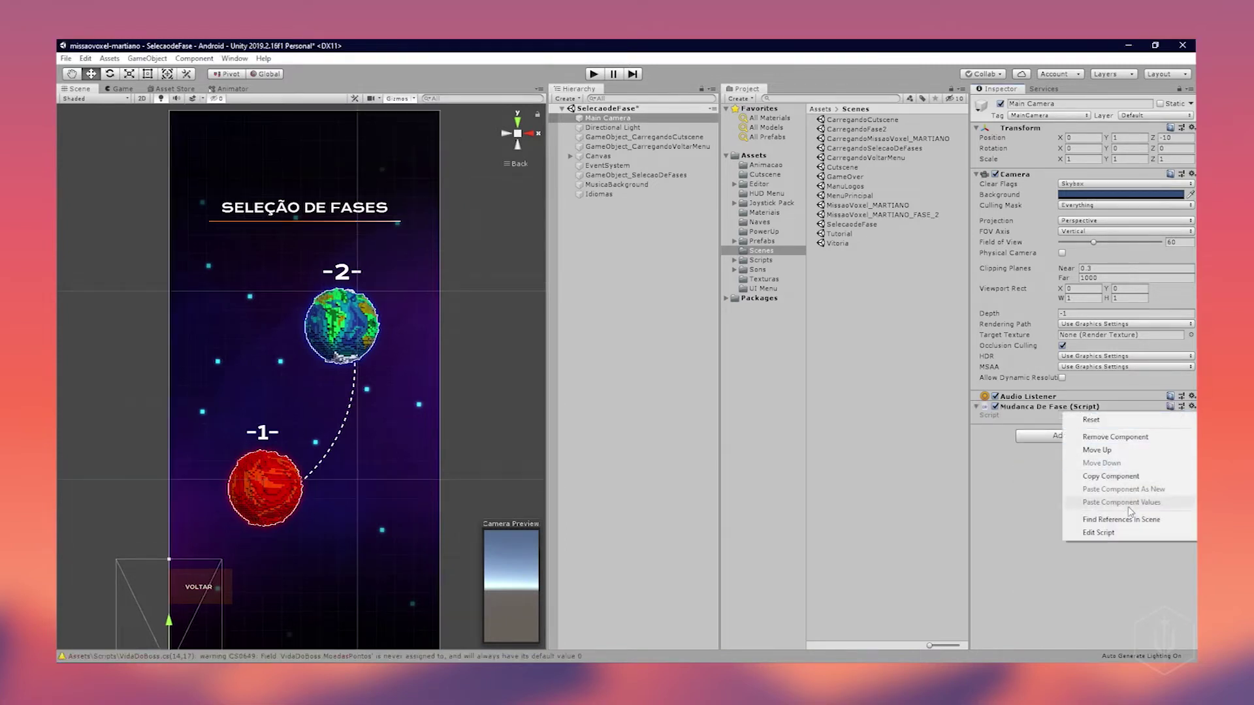
left_click(1098, 531)
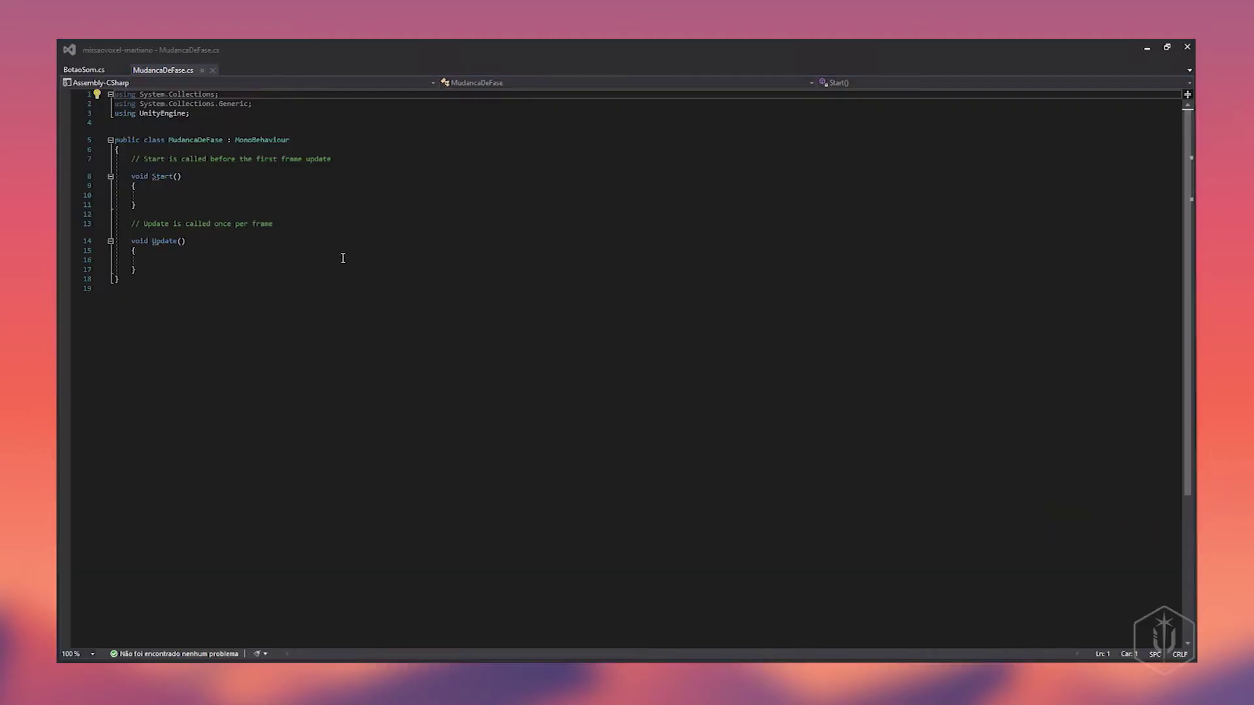
- Close BotaoSom.cs and add 'using UnityEngine.UI;' on line 4 of MudancaDeFase.cs
left_click(124, 71)
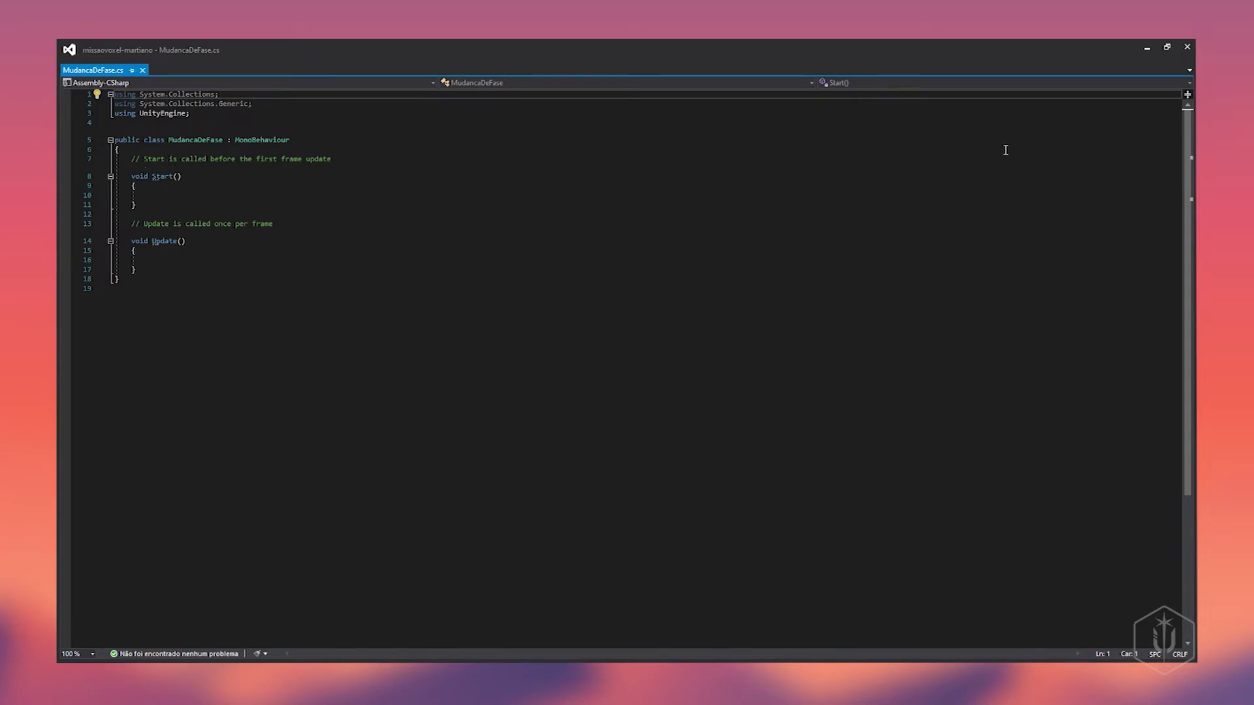
left_click(146, 123)
type("us")
type("ing")
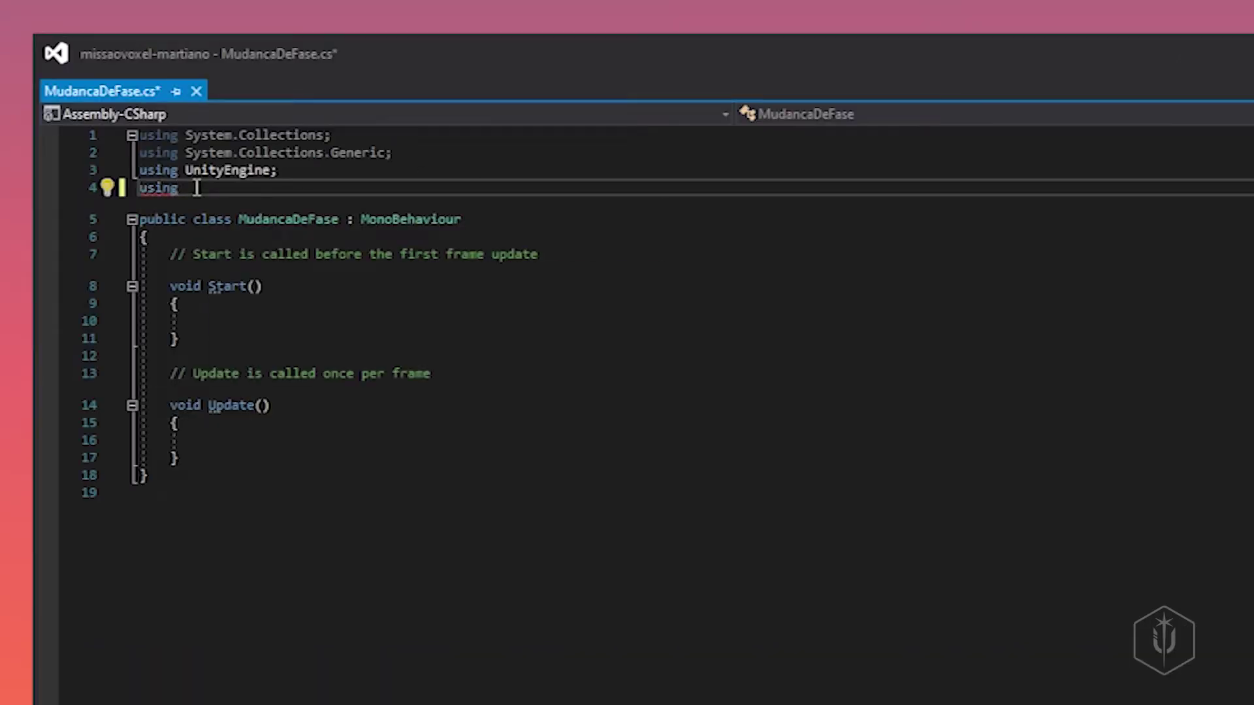
double_click(203, 171)
key("ctrl+c")
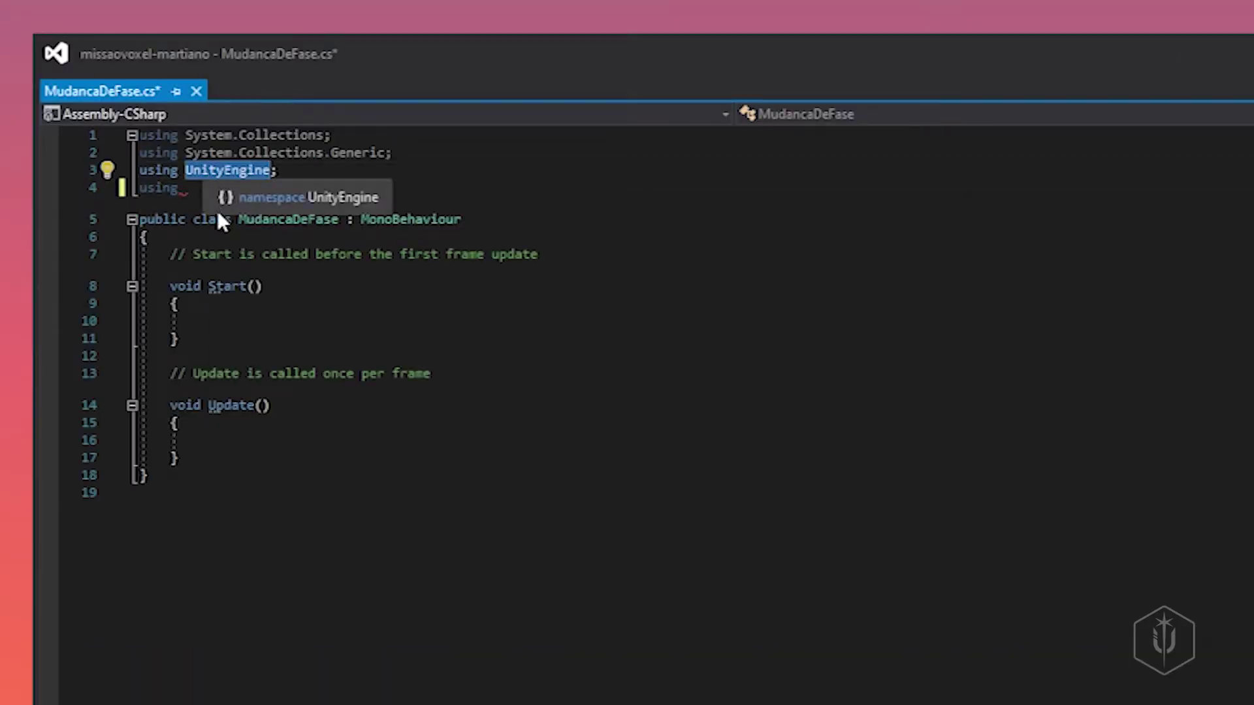
left_click(183, 188)
key("ctrl+v")
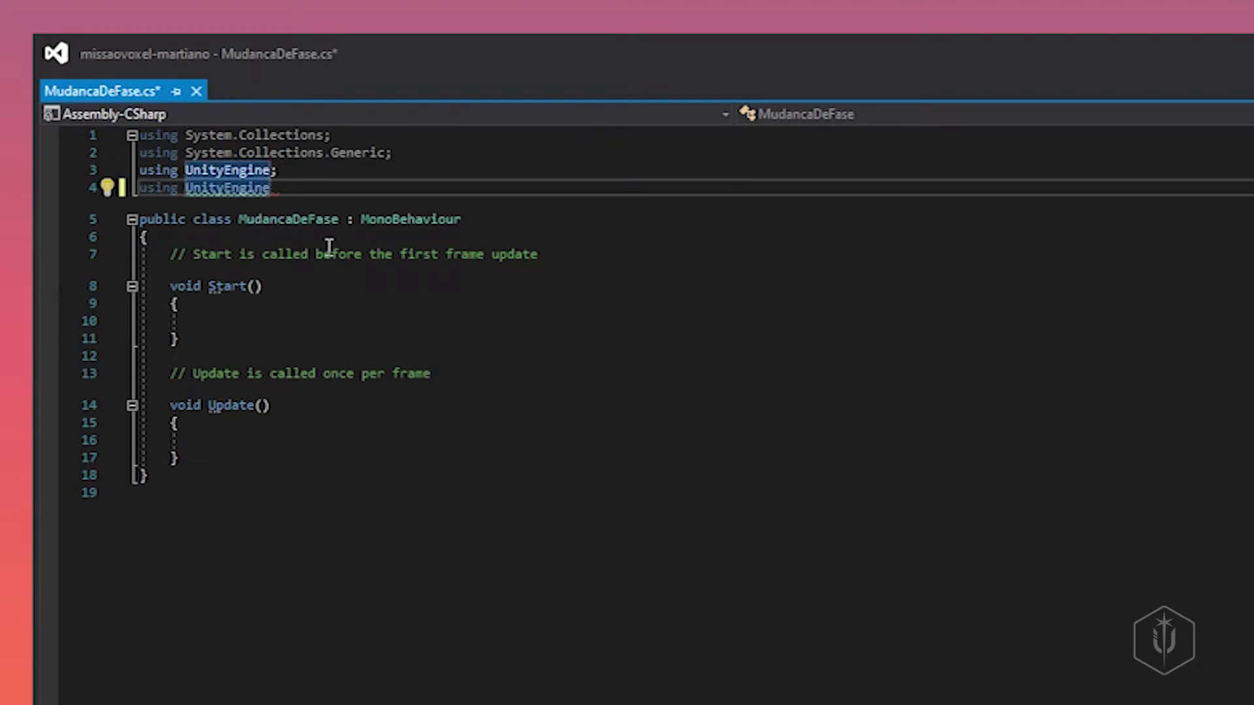
type(".Ui")
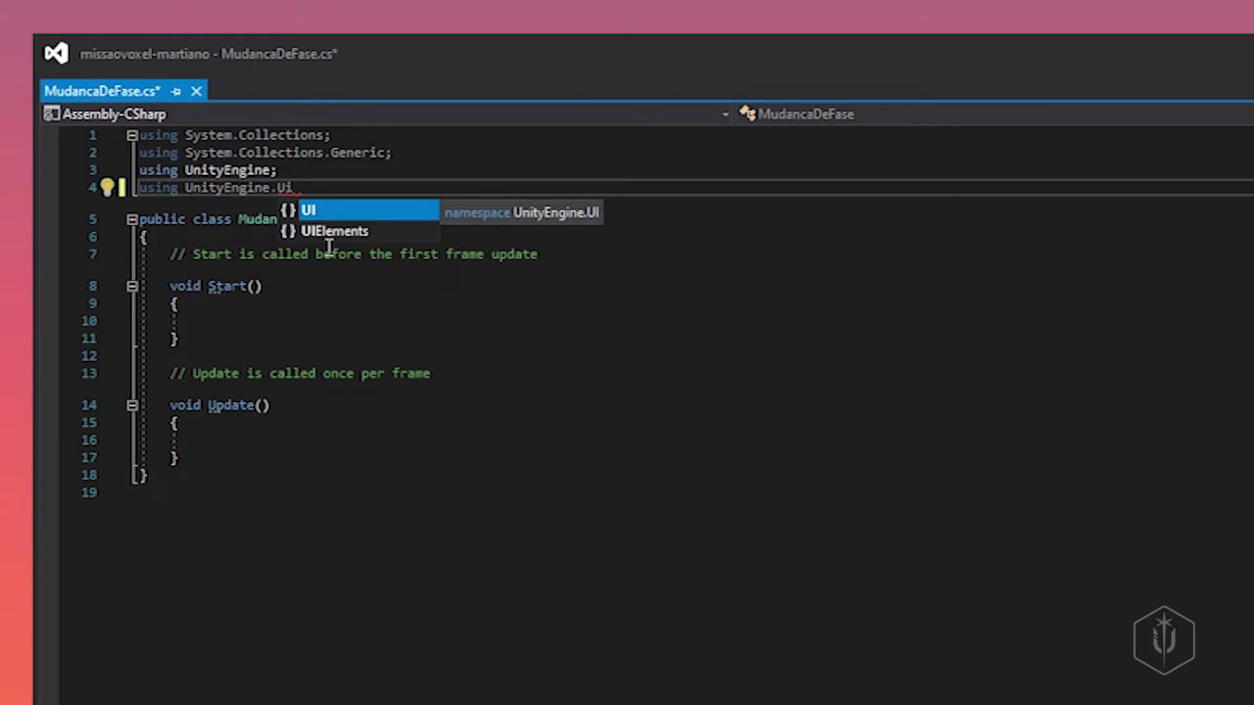
type(";")
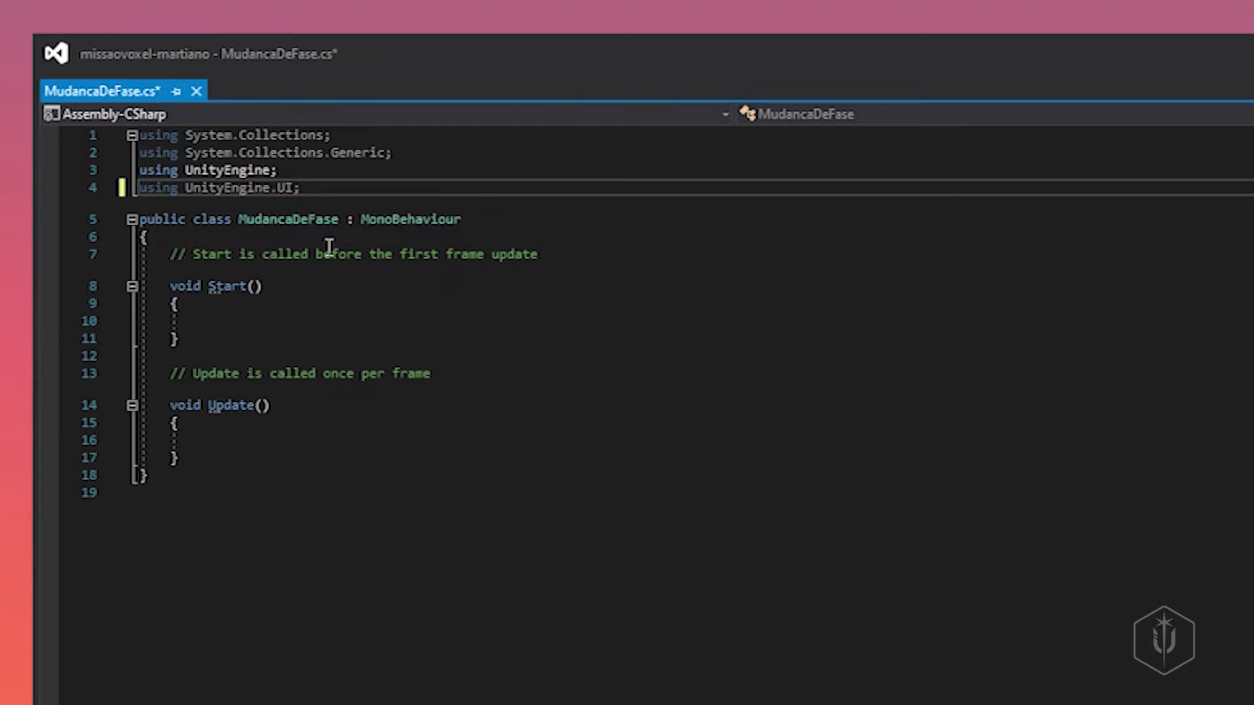
key("Return")
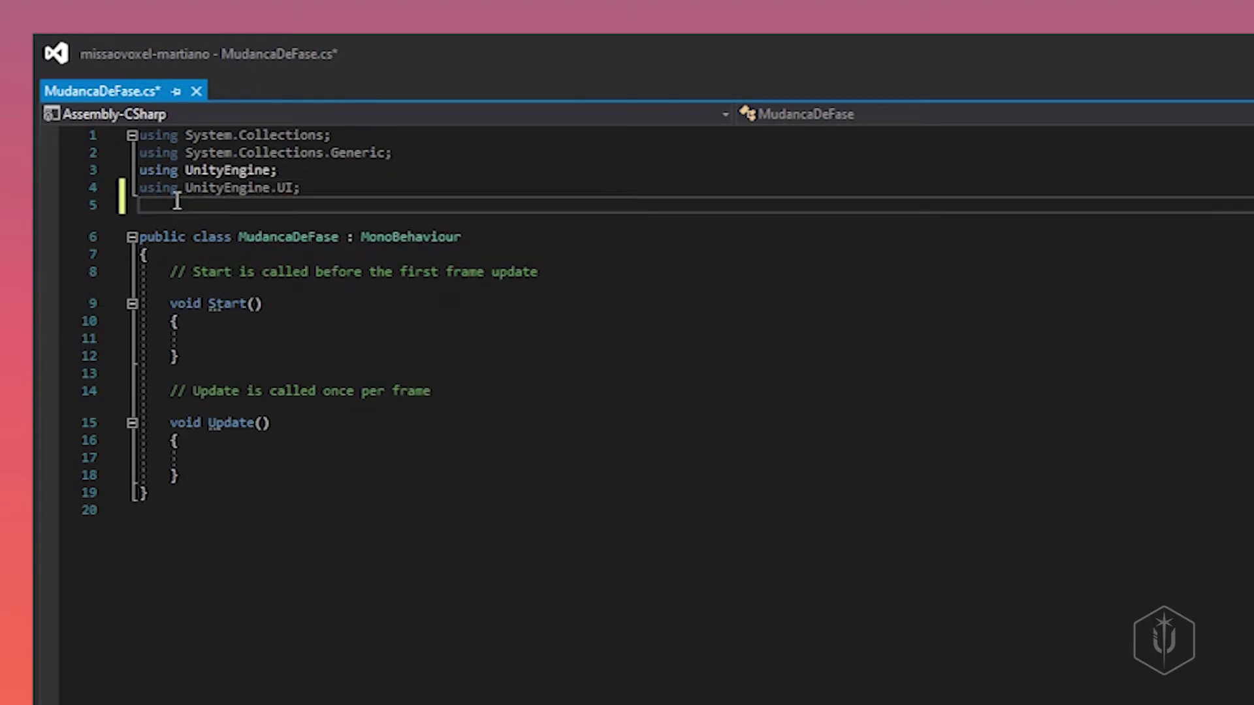
- Duplicate the UI directive and change it to 'using UnityEngine.SceneManagement;'
left_click_drag(320, 188, 139, 187)
key("ctrl+c")
left_click(301, 188)
key("Return")
key("ctrl+v")
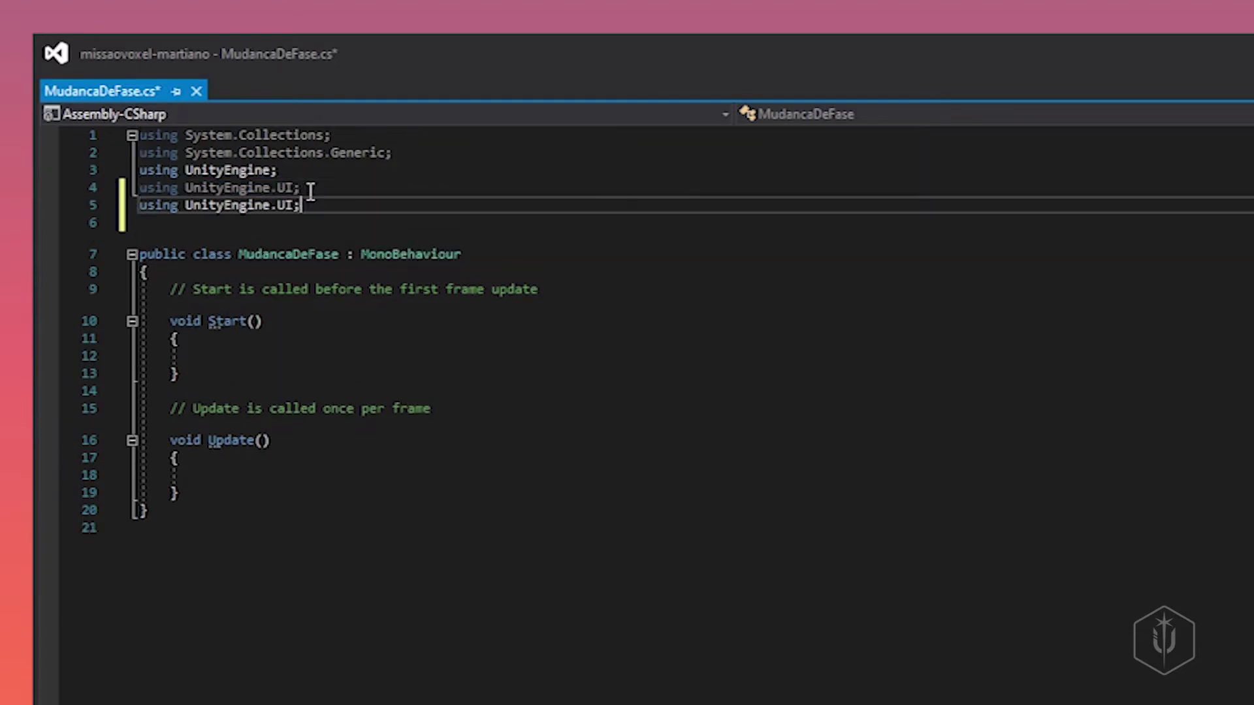
mouse_move(297, 206)
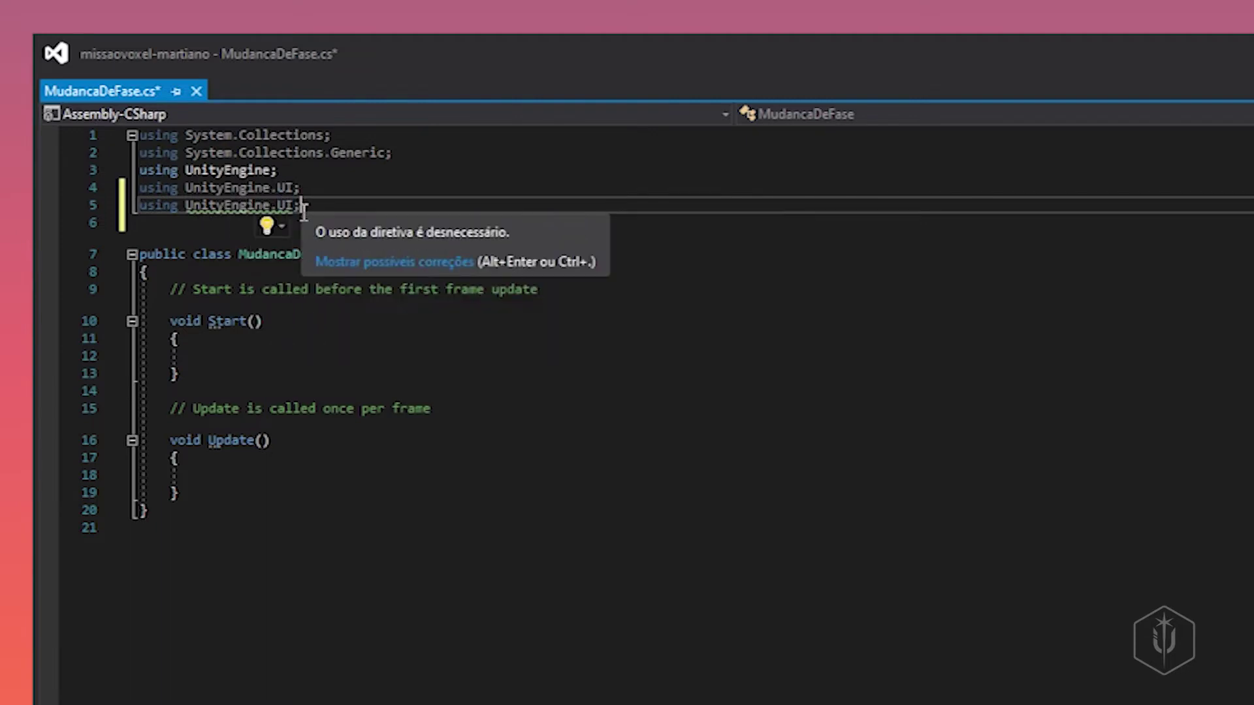
key("BackSpace")
key("BackSpace")
key("BackSpace")
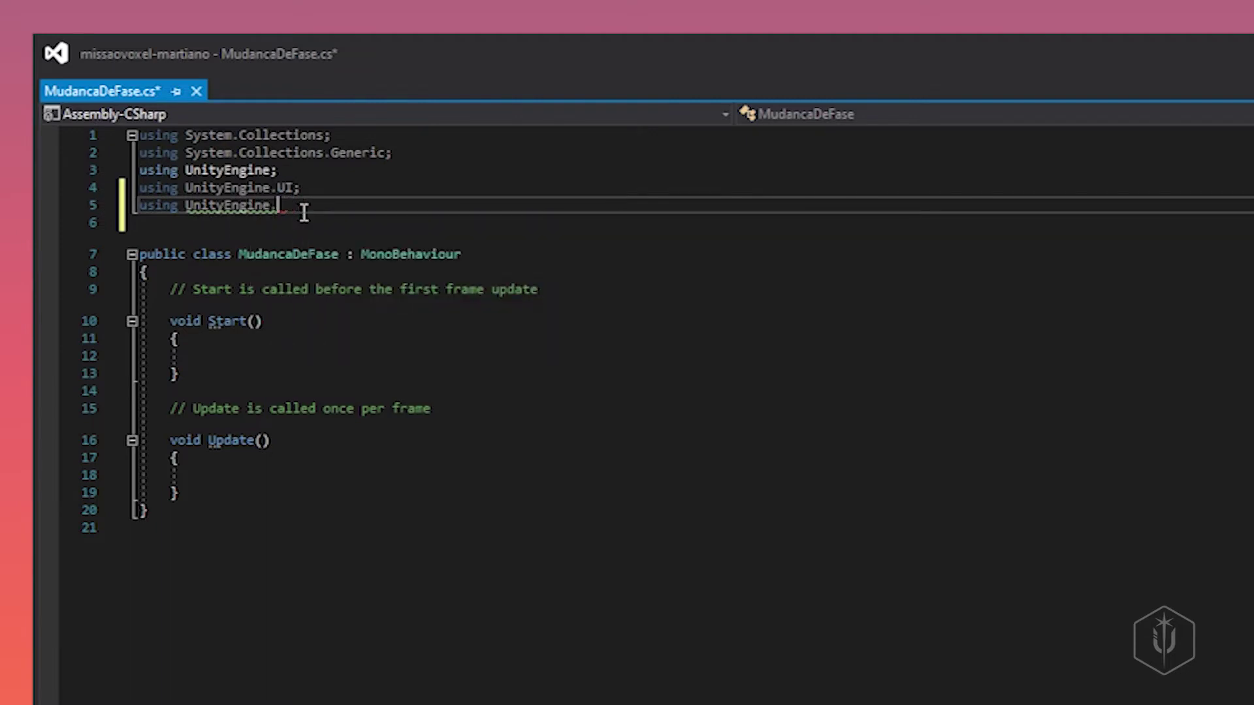
type("S")
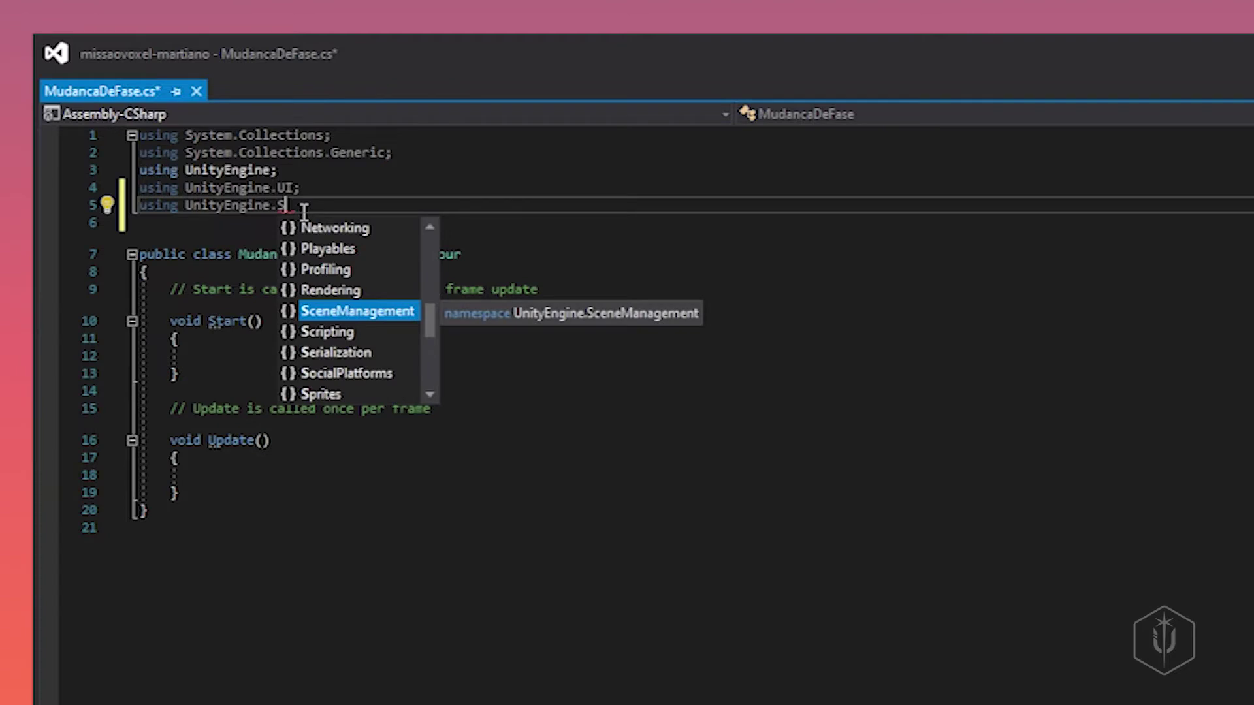
key("Tab")
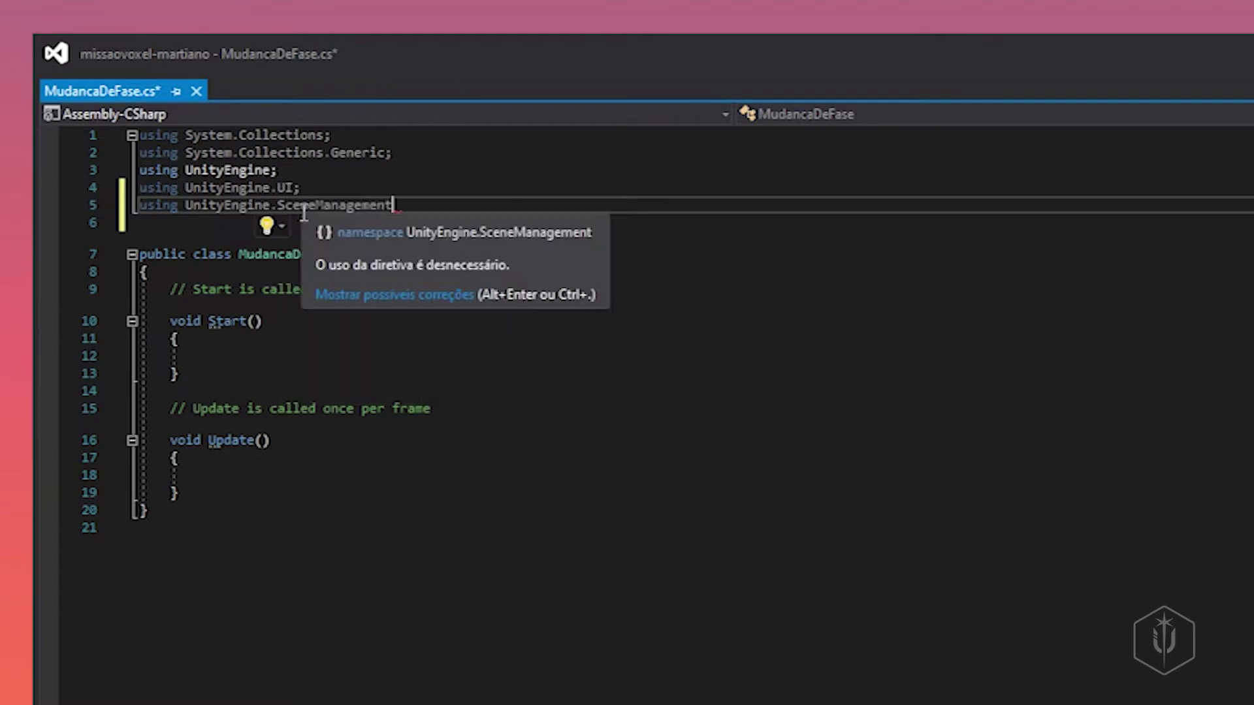
type(";")
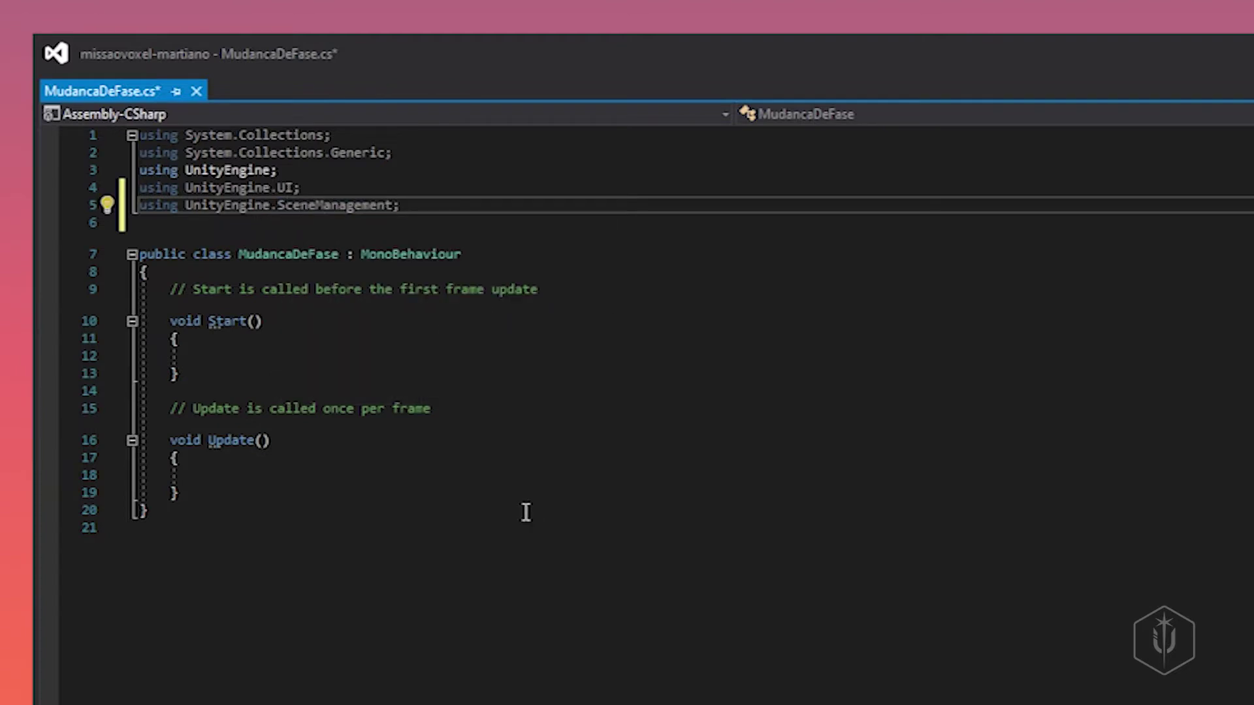
- Declare 'public int SelecionarCena = 0;' above the Start method
left_click(167, 289)
key("Return")
key("Return")
key("Return")
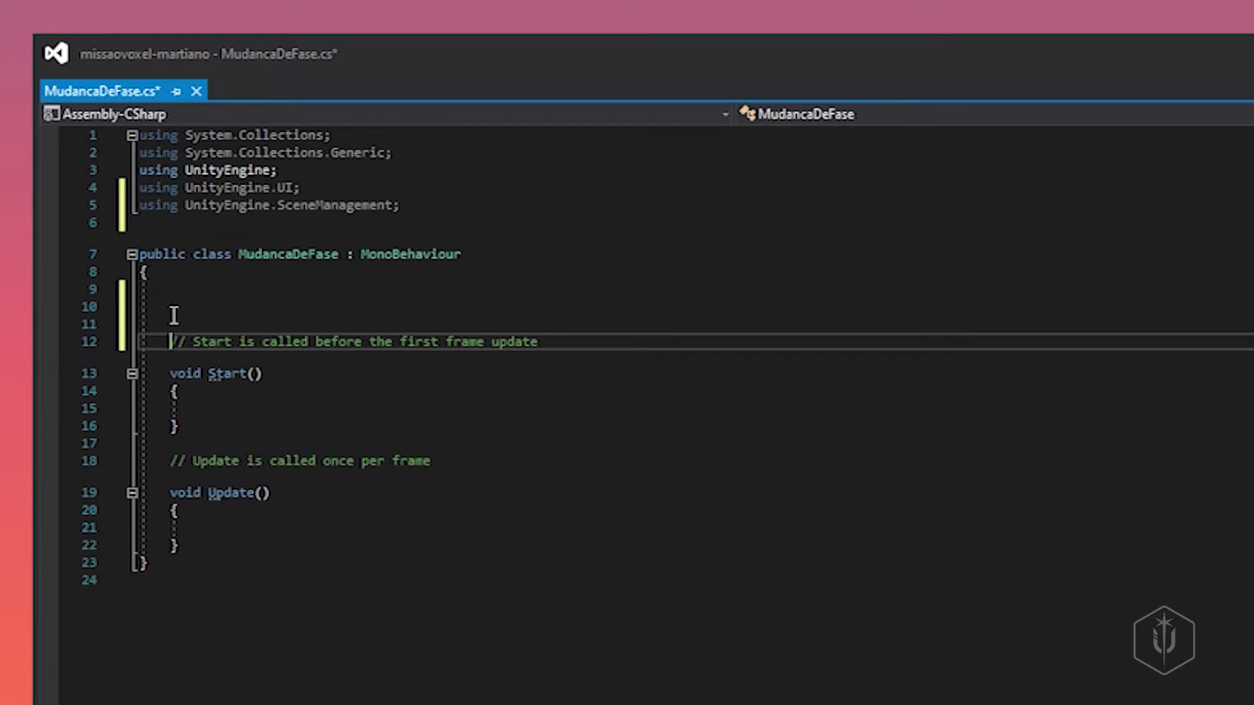
key("Return")
left_click(201, 301)
type("p")
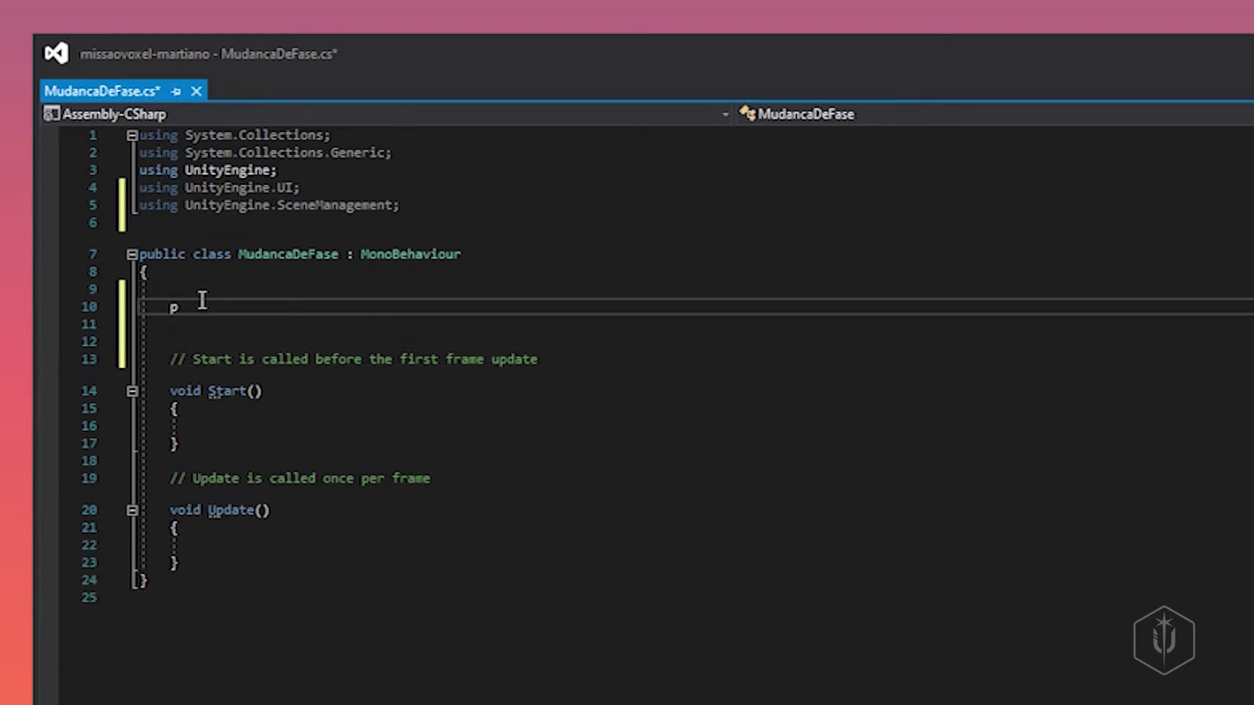
type("ublic ")
type("int ")
type("Se")
type("lecionar")
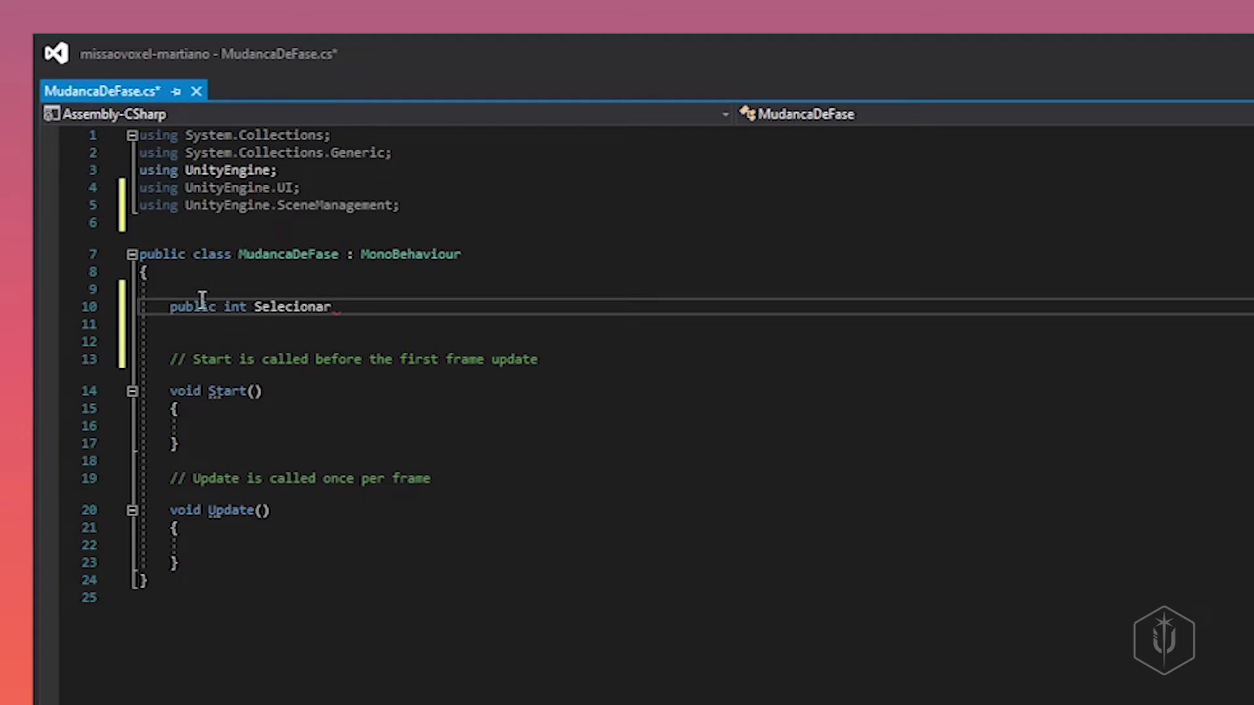
type("Cena =")
type(" 0;")
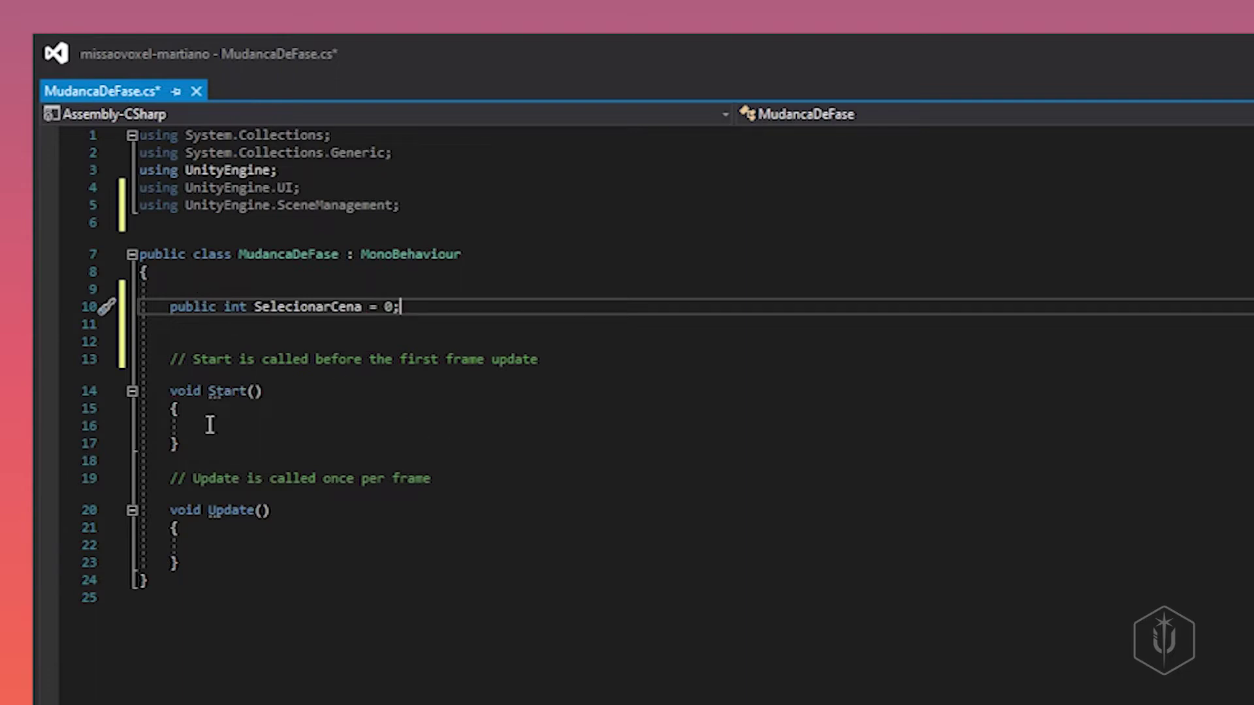
- Add blank lines below the Update method for a new member on line 26
left_click(208, 567)
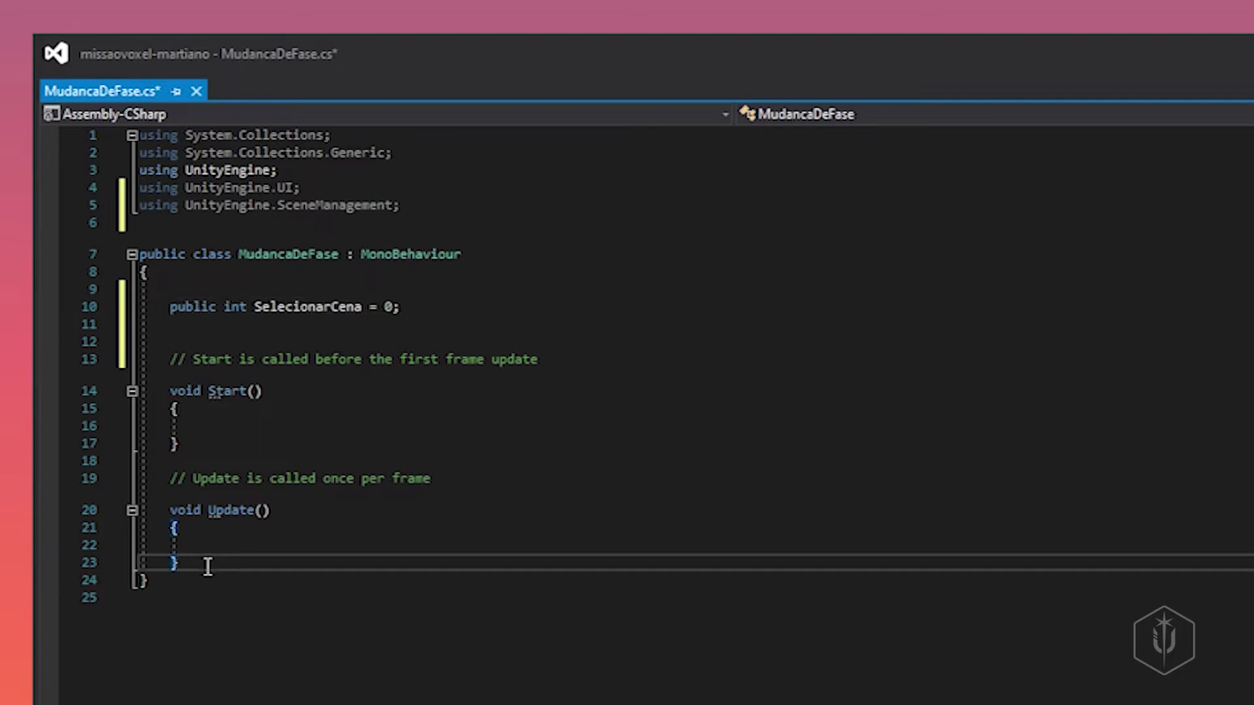
key("Return")
key("Return")
key("Return")
key("Return")
key("Return")
left_click(177, 612)
- Write the public void ProximaFase() signature with its opening and closing braces below Update
type("pu")
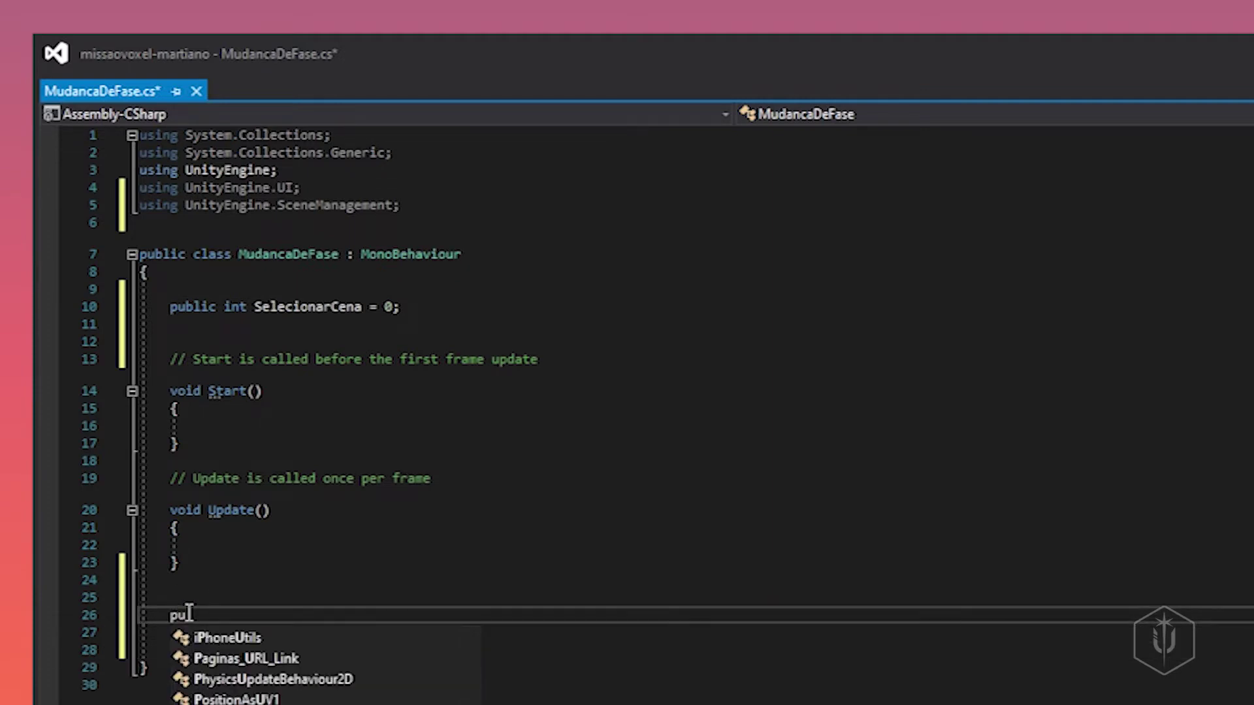
type("blic void ")
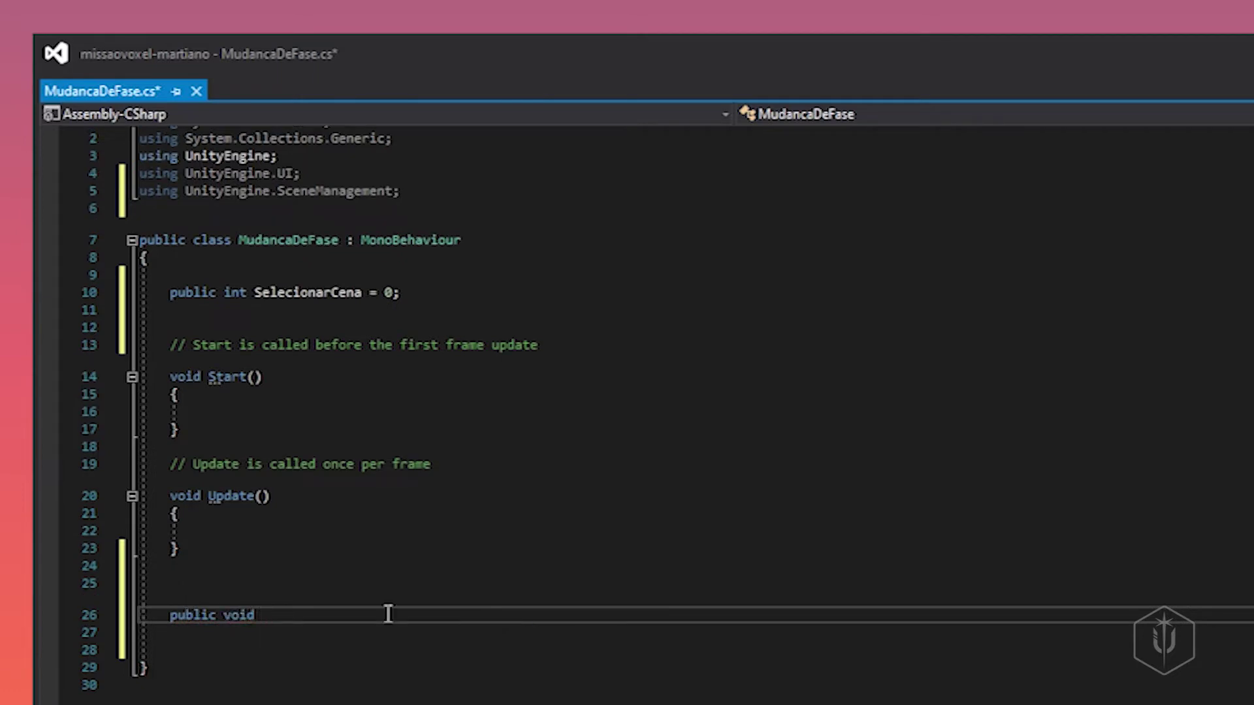
type("Prox")
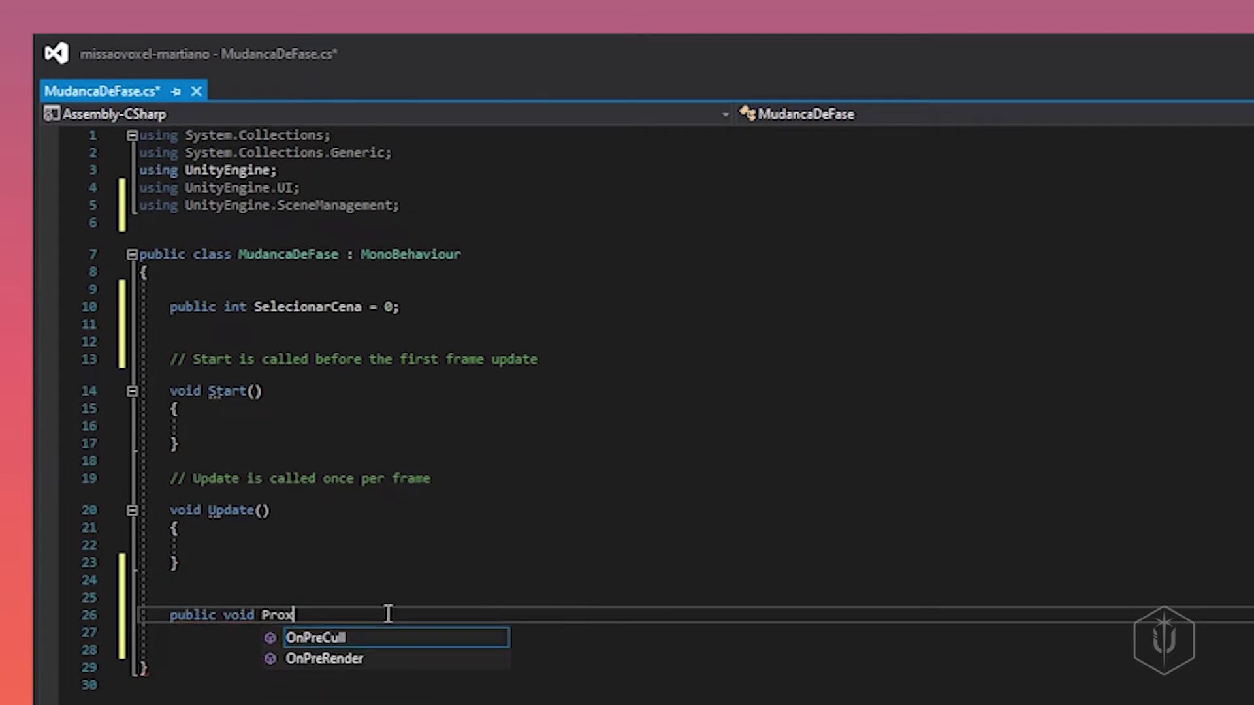
type("ima(")
key("BackSpace")
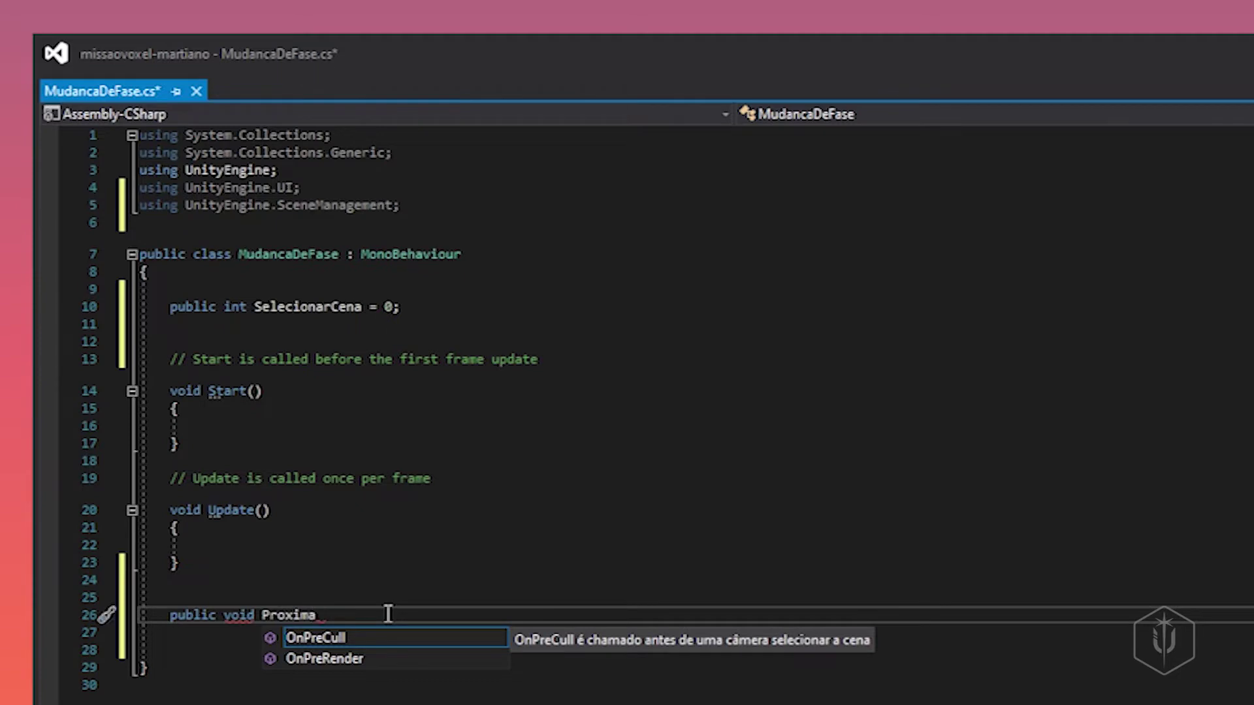
type("Fase()")
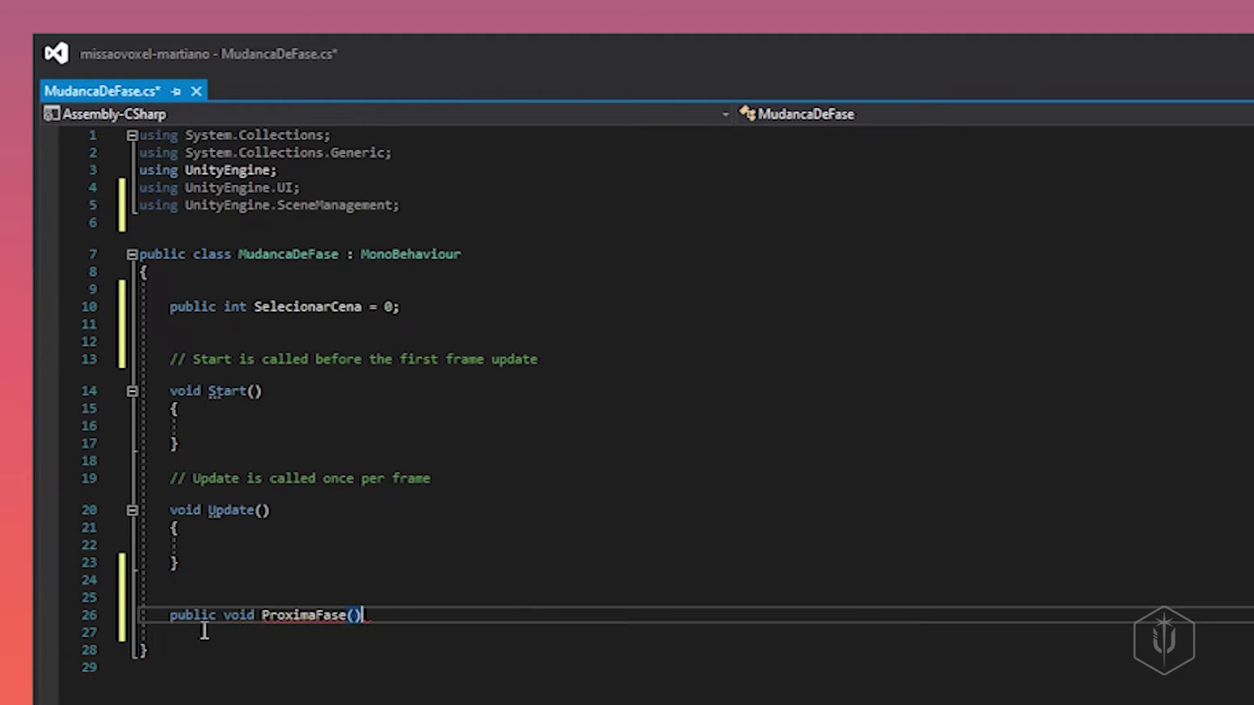
key("Return")
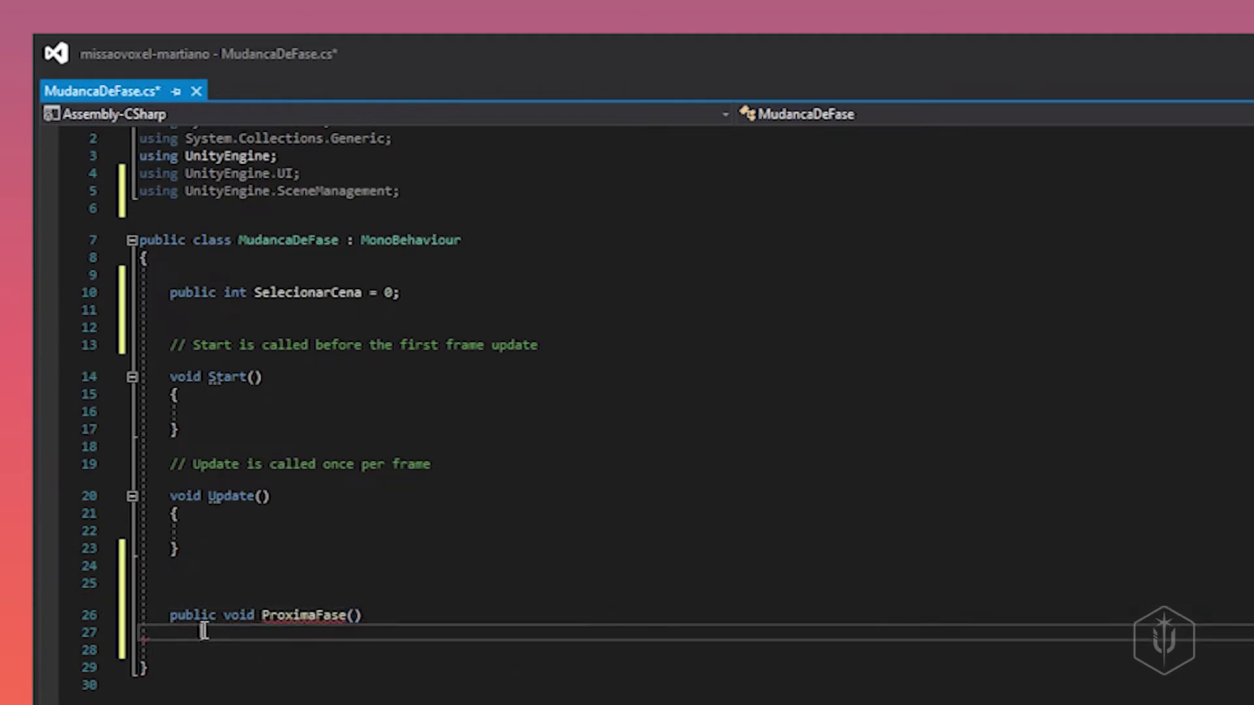
left_click(369, 615)
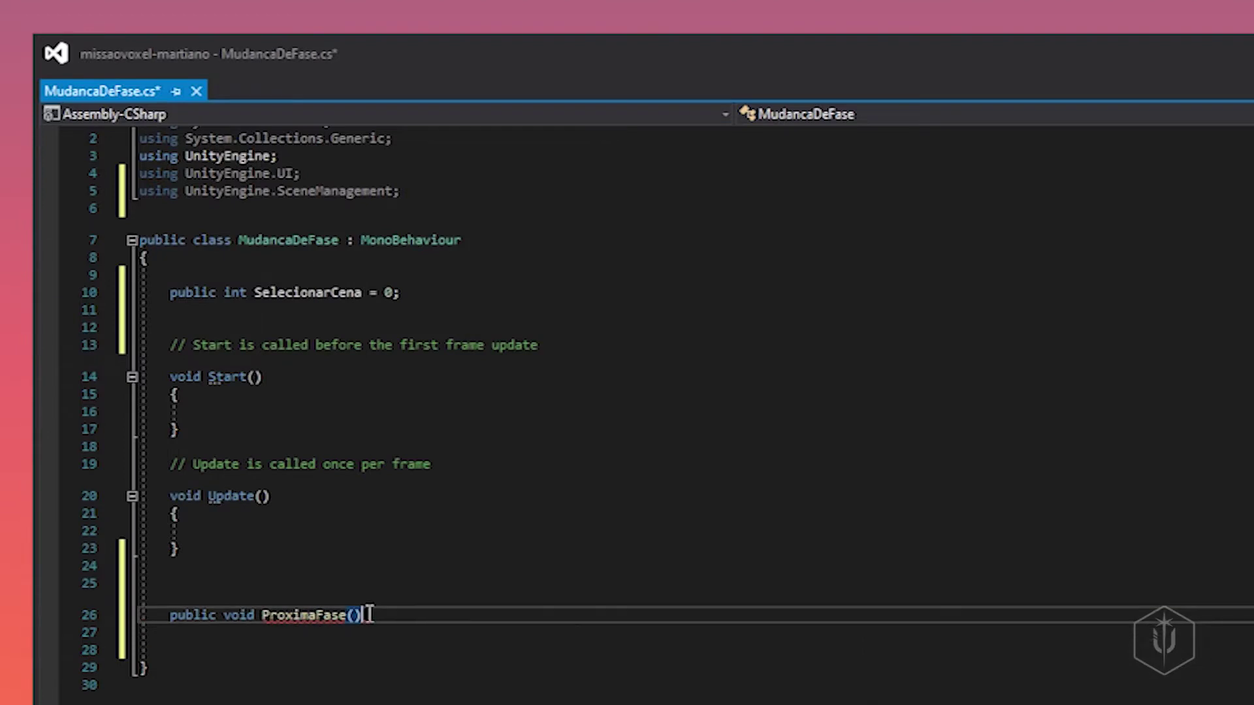
key("Return")
type("{")
key("Return")
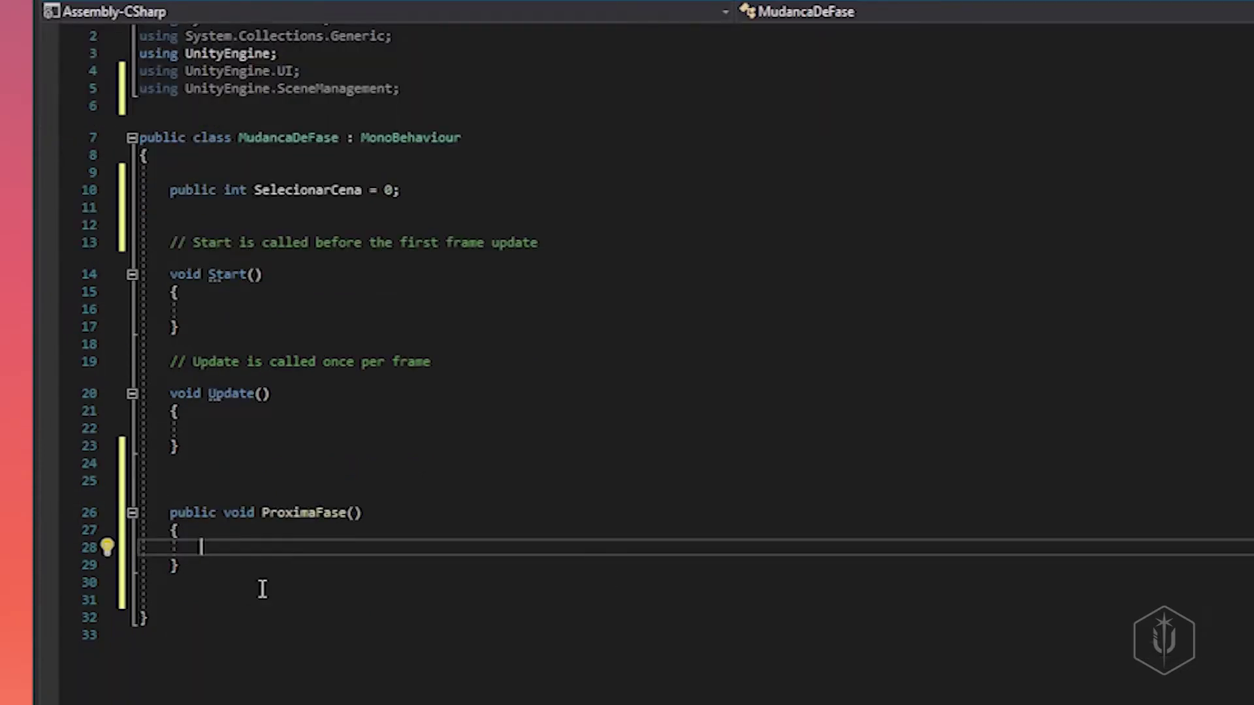
- Insert an if statement in ProximaFase whose condition starts with SelecionarCena
type("if")
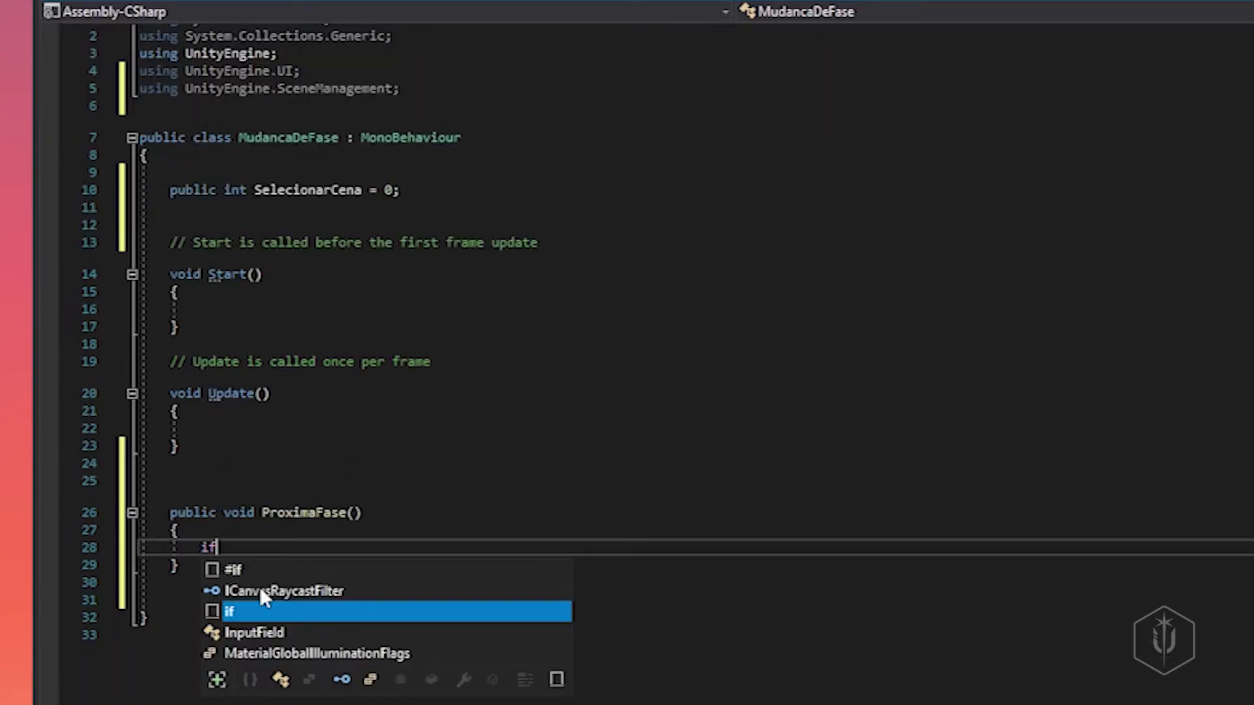
key("Tab")
key("Tab")
key("BackSpace")
type("sele")
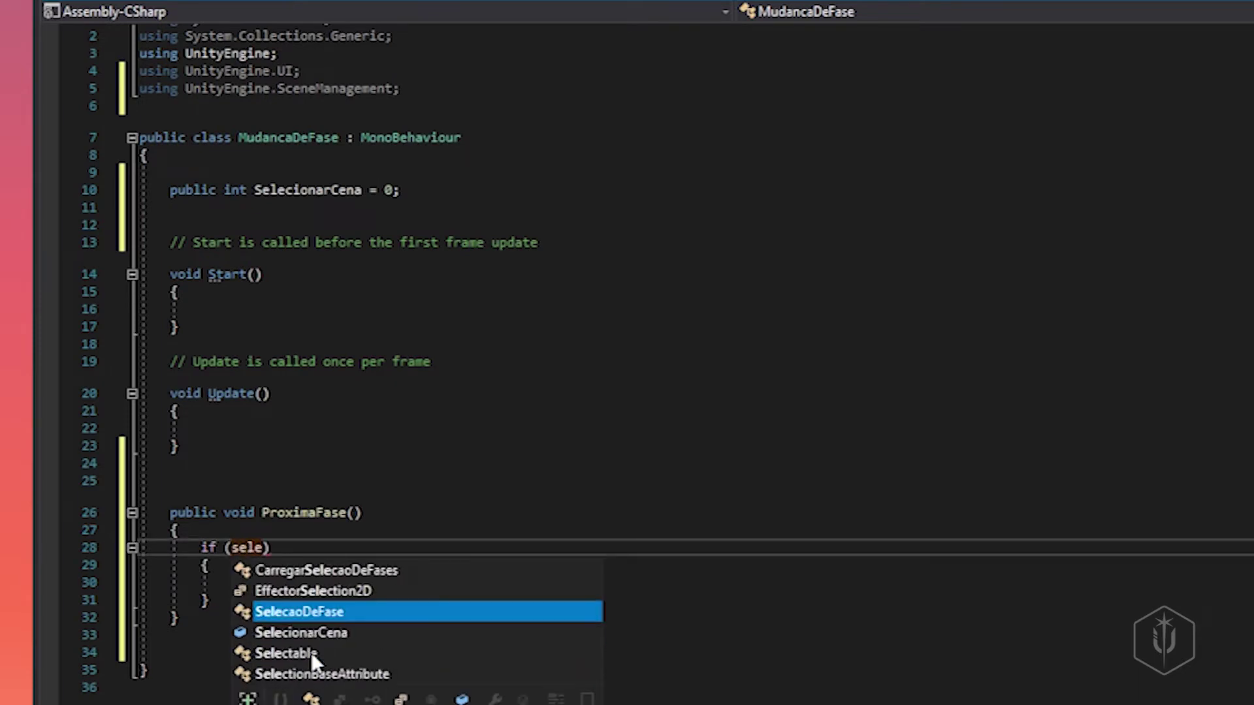
key("Down")
key("Return")
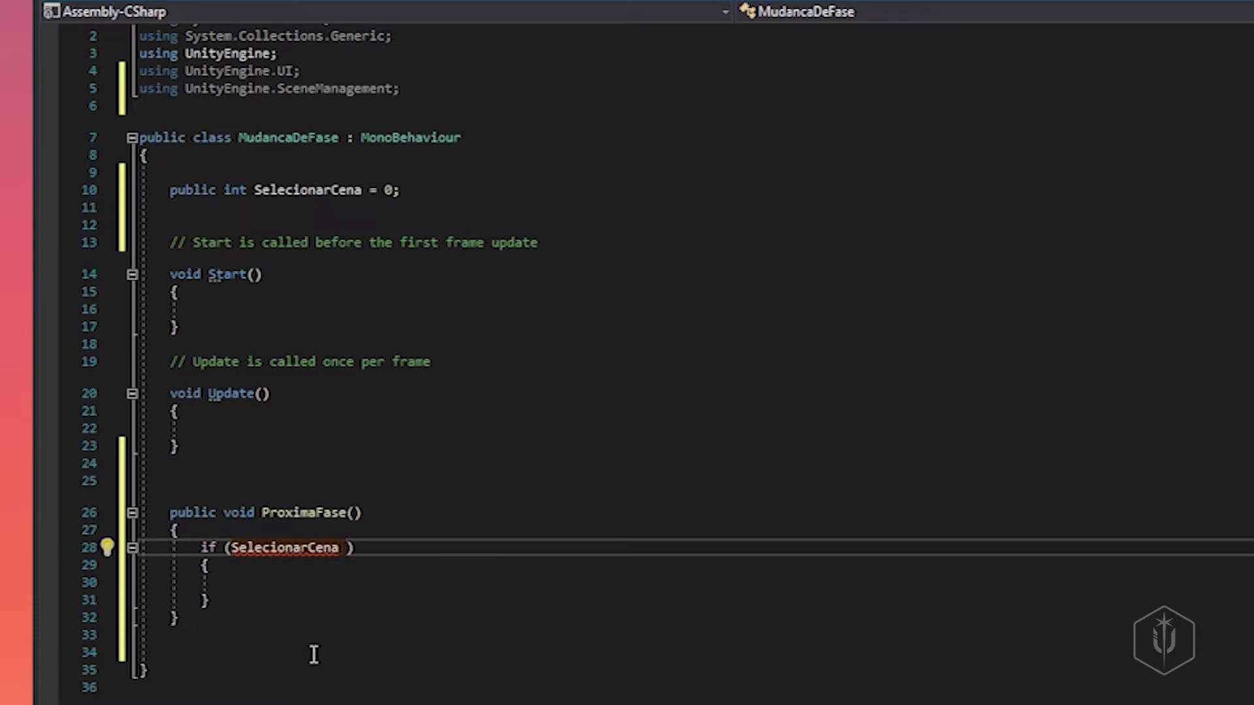
- Complete the condition as SelecionarCena > PlayerPrefs.GetInt("FasesJogo") and review the comparison
type(">")
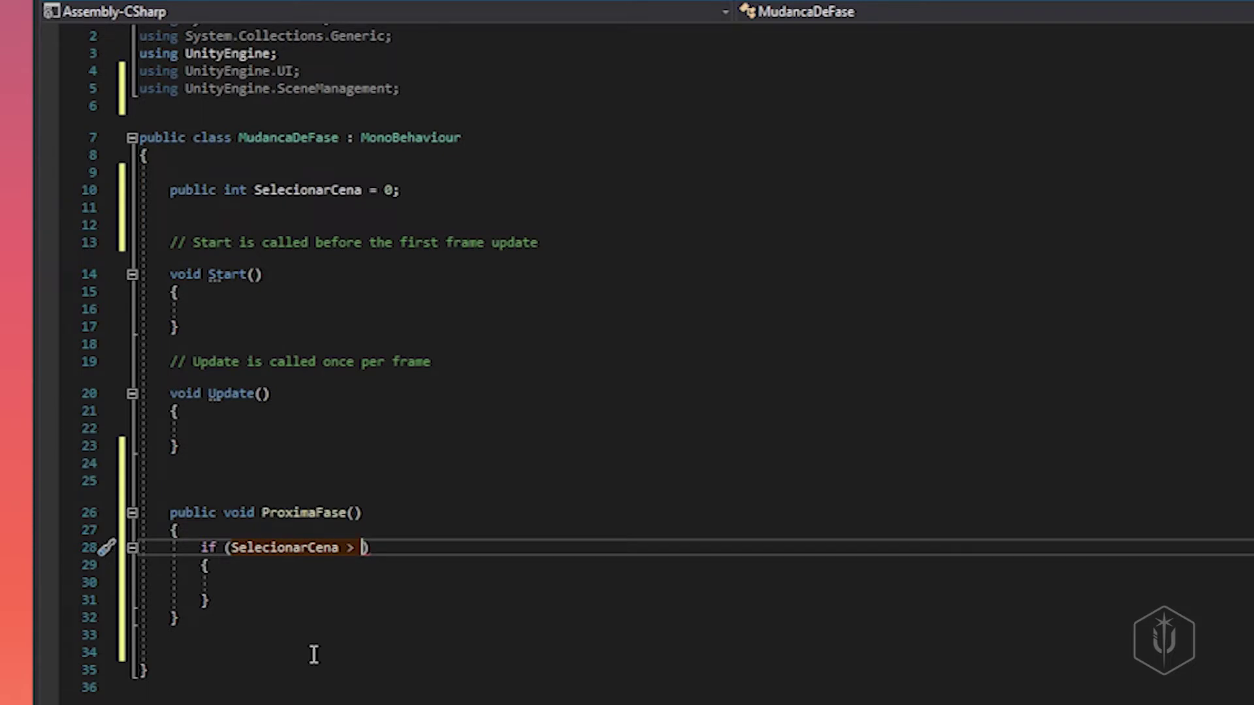
type(" pl")
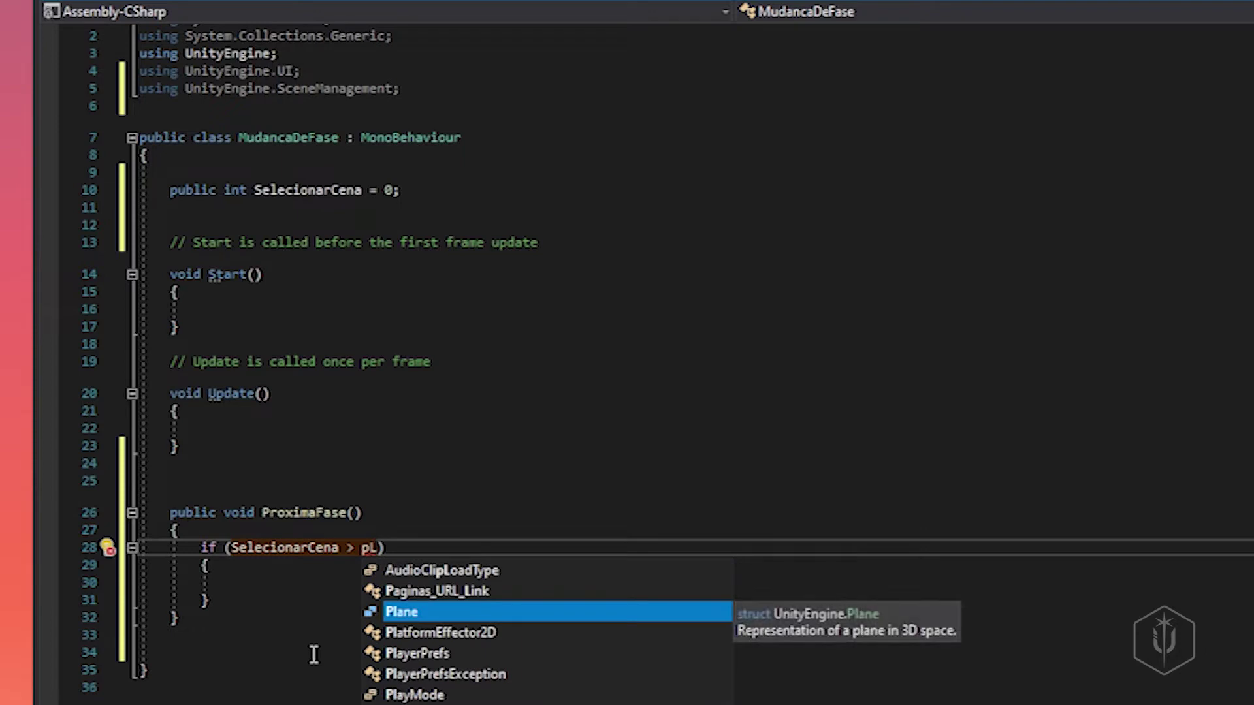
key("BackSpace")
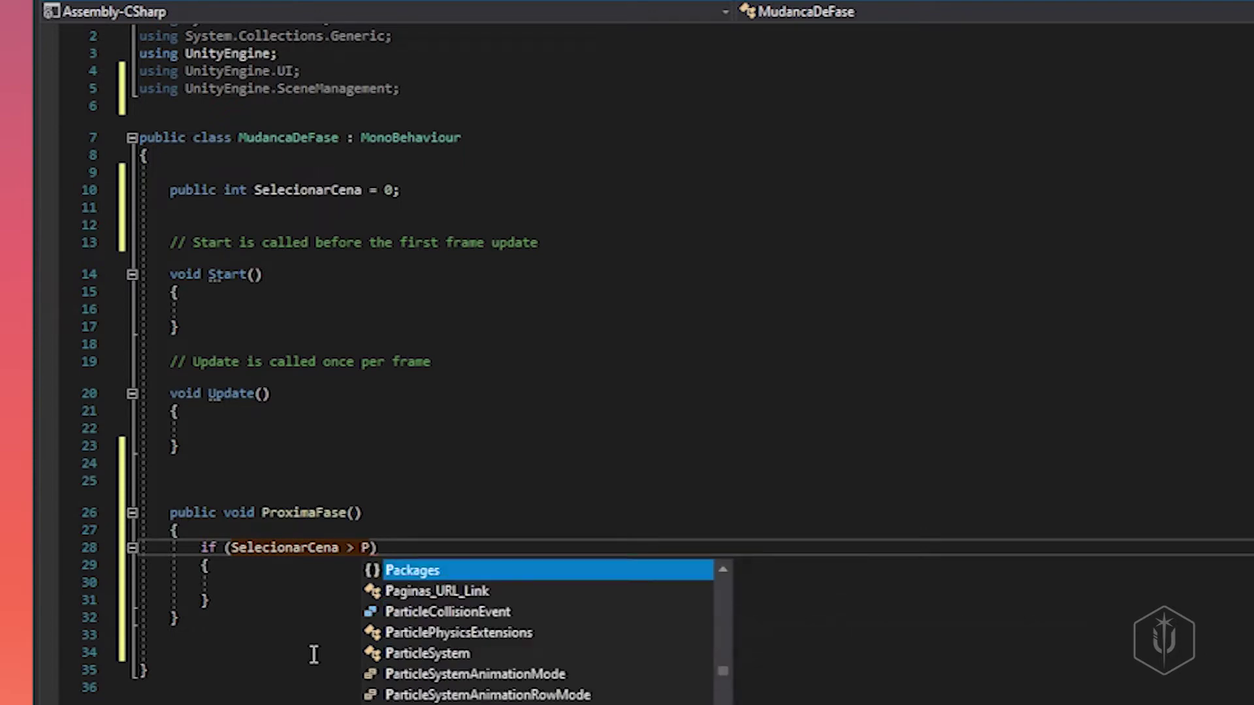
type("layerPrefs.Get")
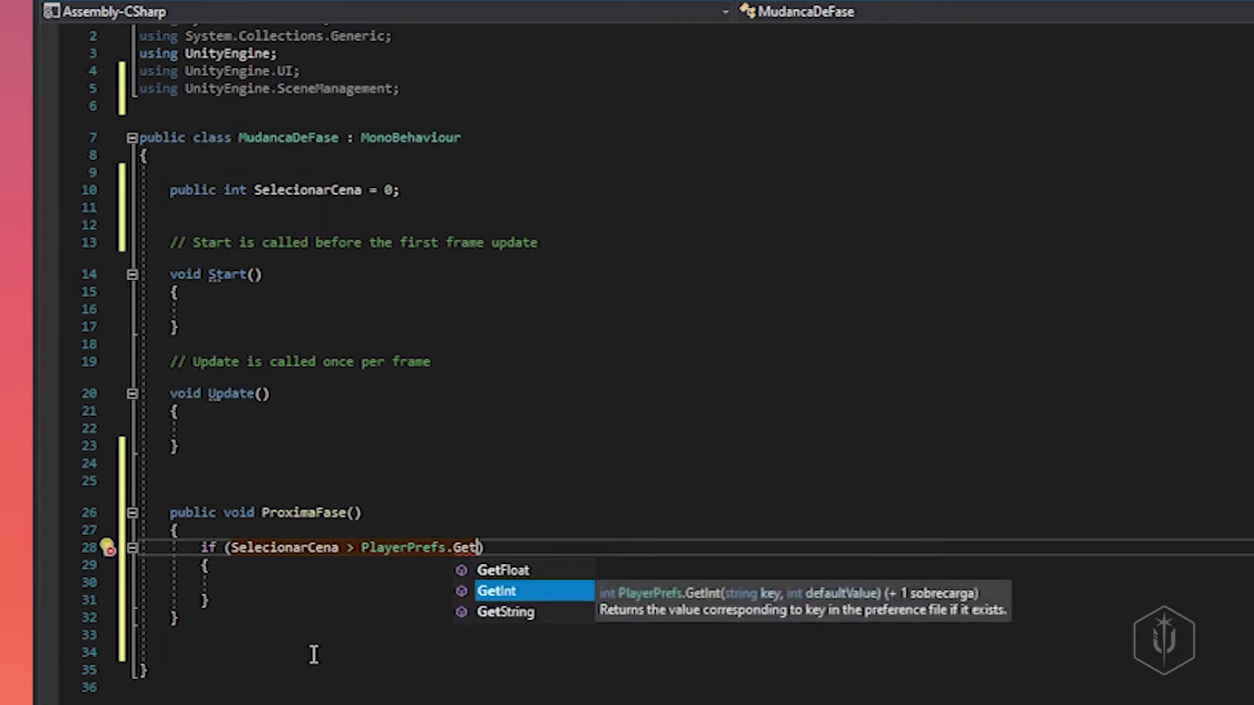
key("Tab")
type("(")
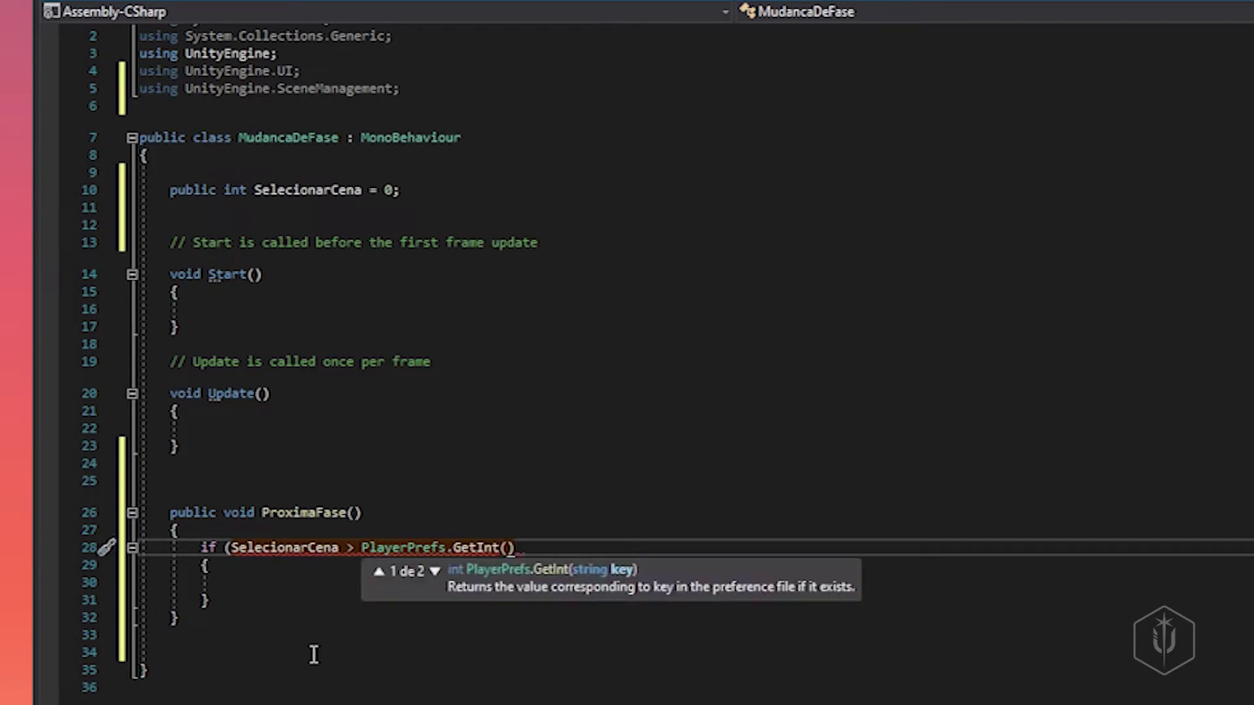
type("\"")
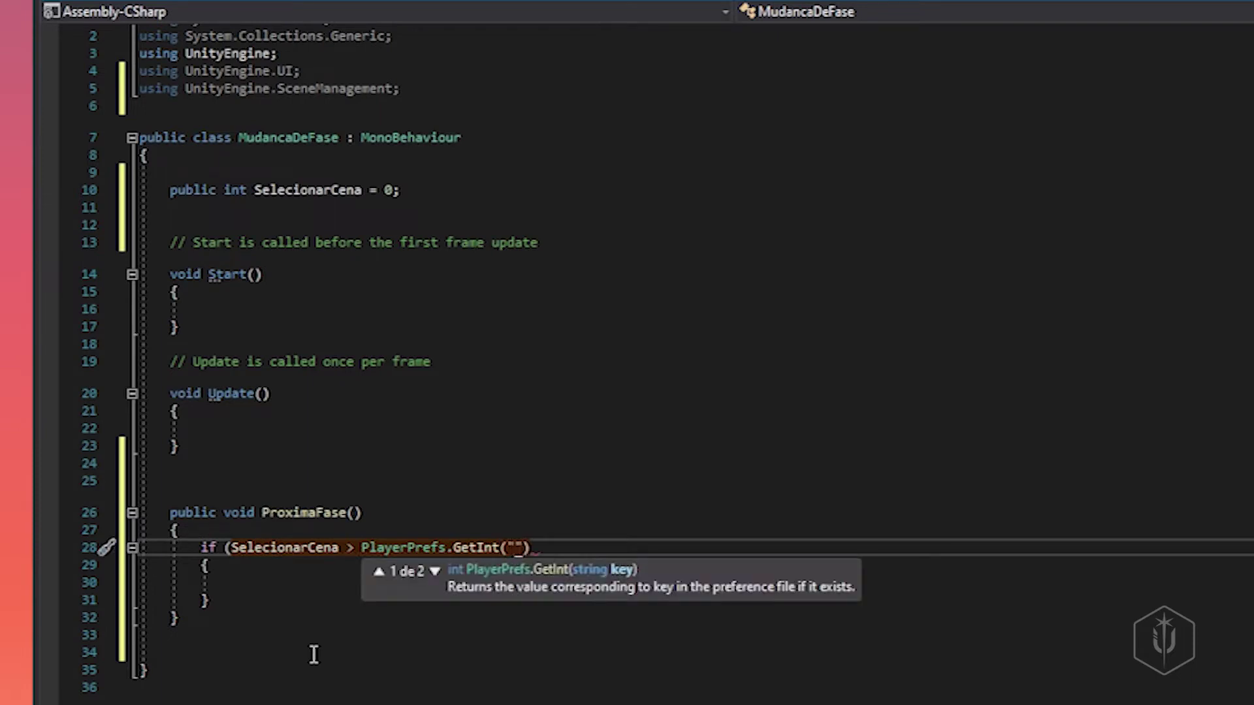
type("Fases")
type("\"")
type("Jogo")
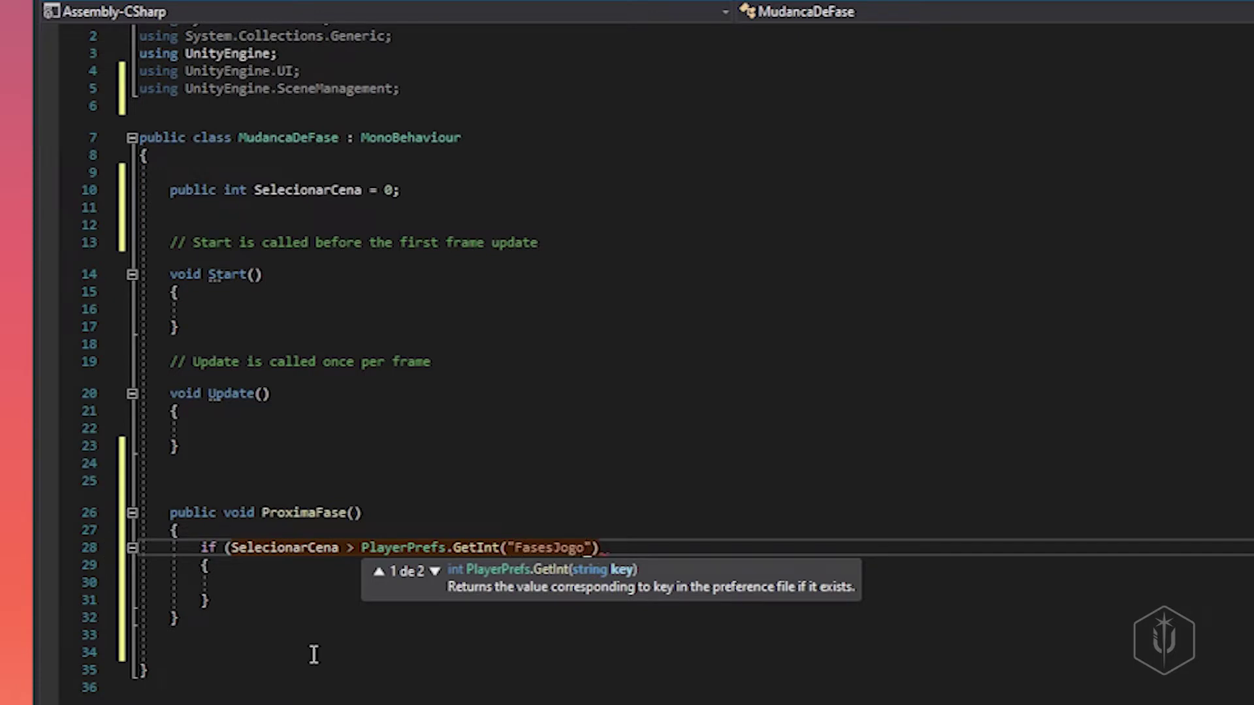
type(")")
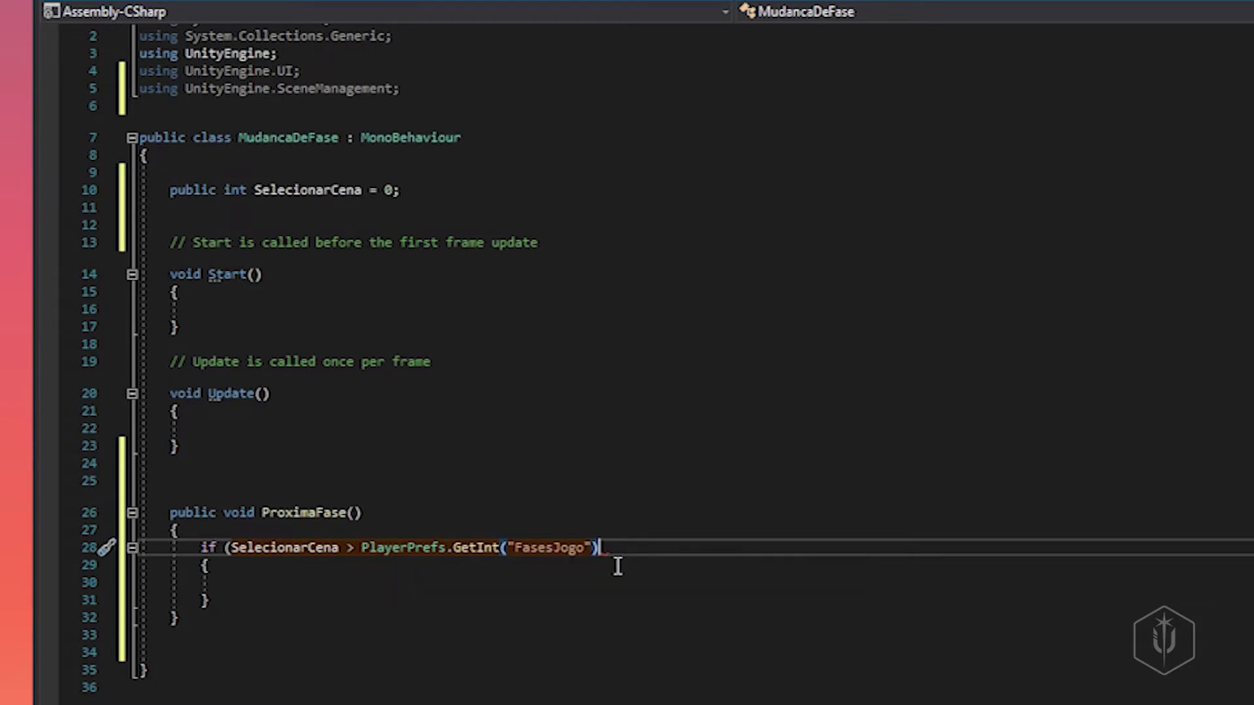
type(")")
left_click(272, 580)
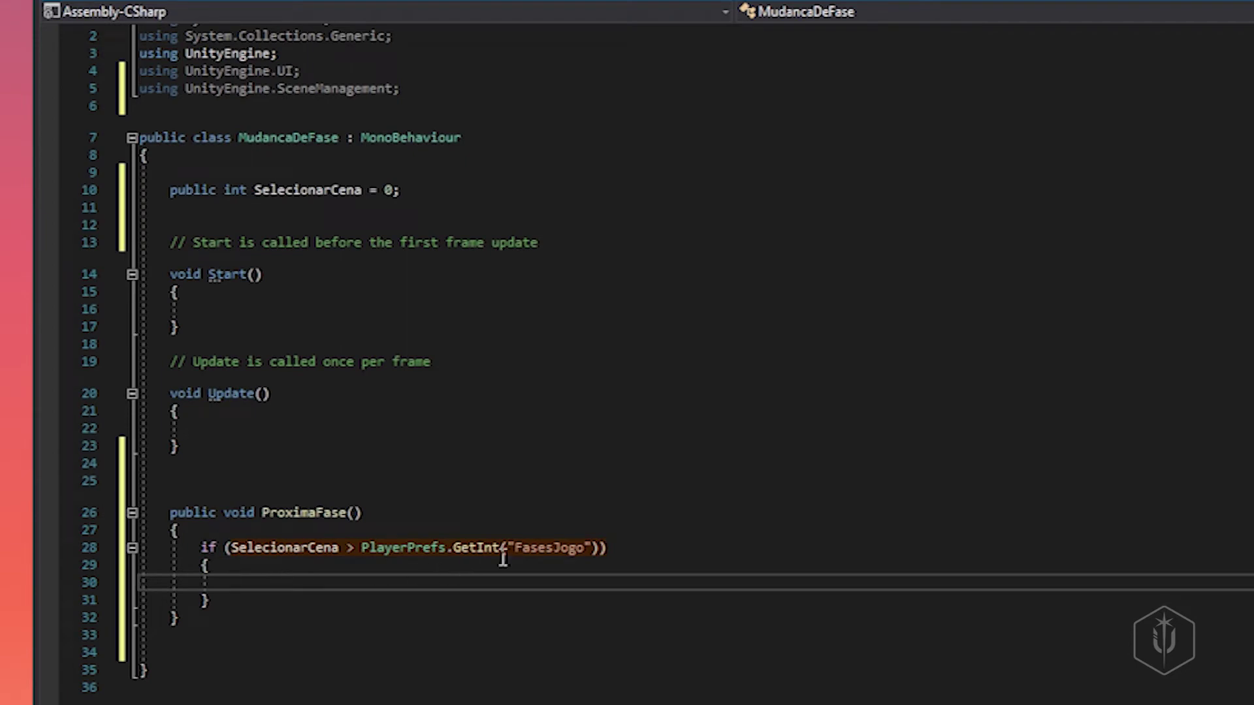
mouse_move(238, 547)
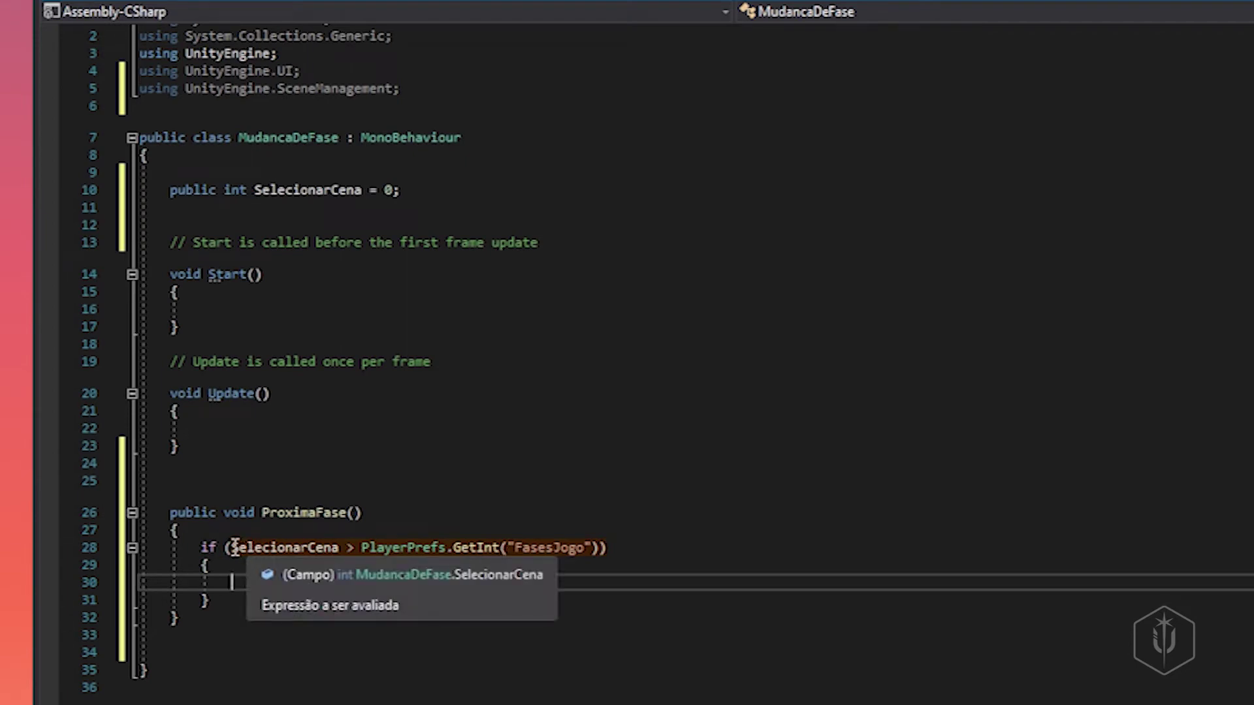
left_click_drag(232, 548, 602, 548)
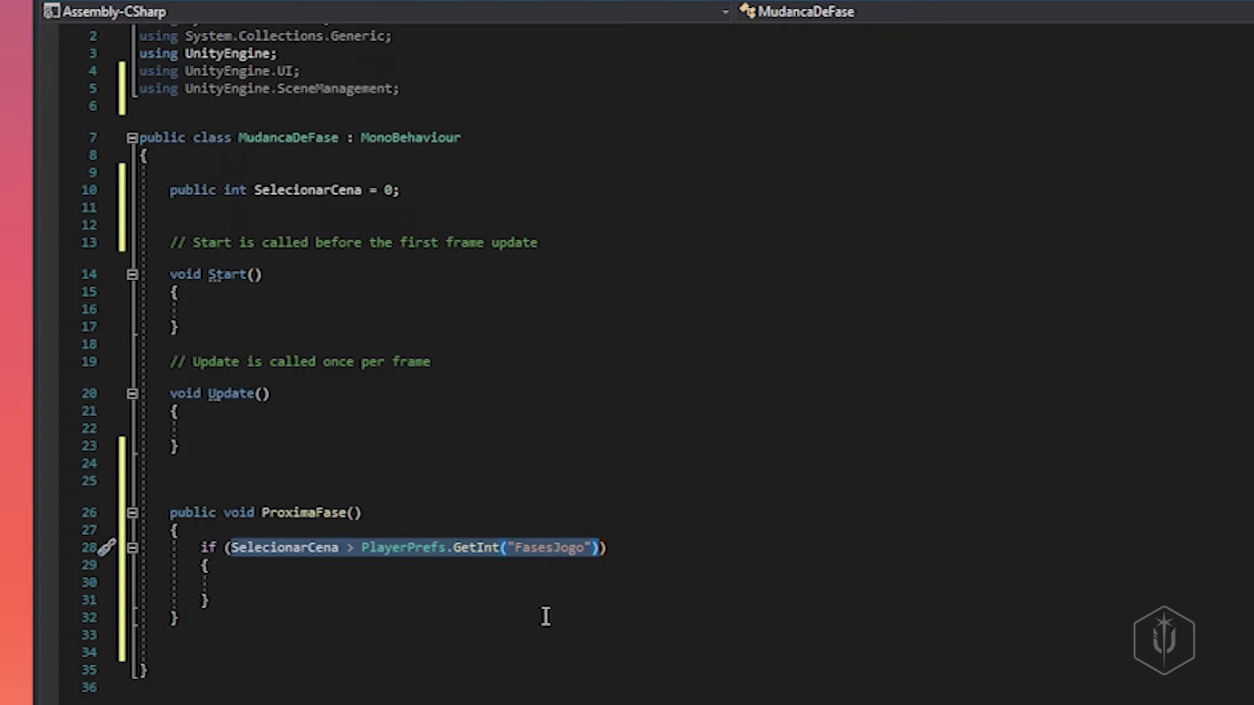
left_click(571, 584)
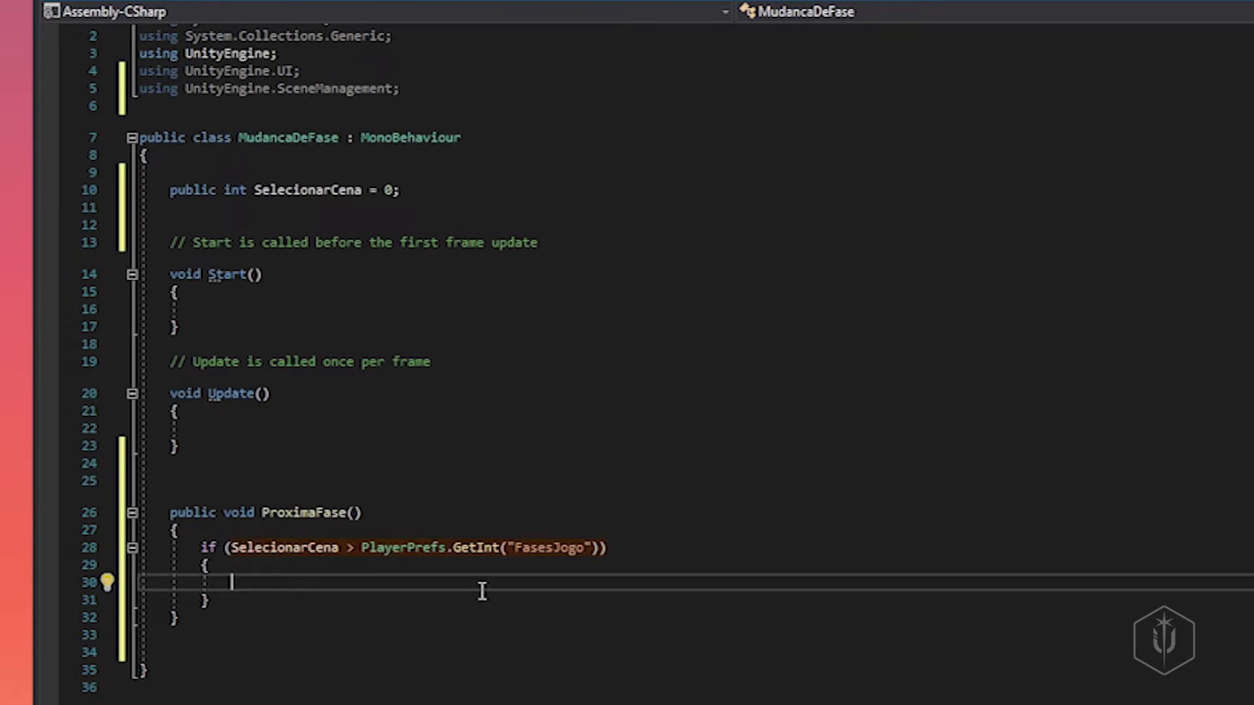
- Save SelecionarCena under the FasesJogo key with PlayerPrefs.SetInt
mouse_move(465, 545)
type("Pl")
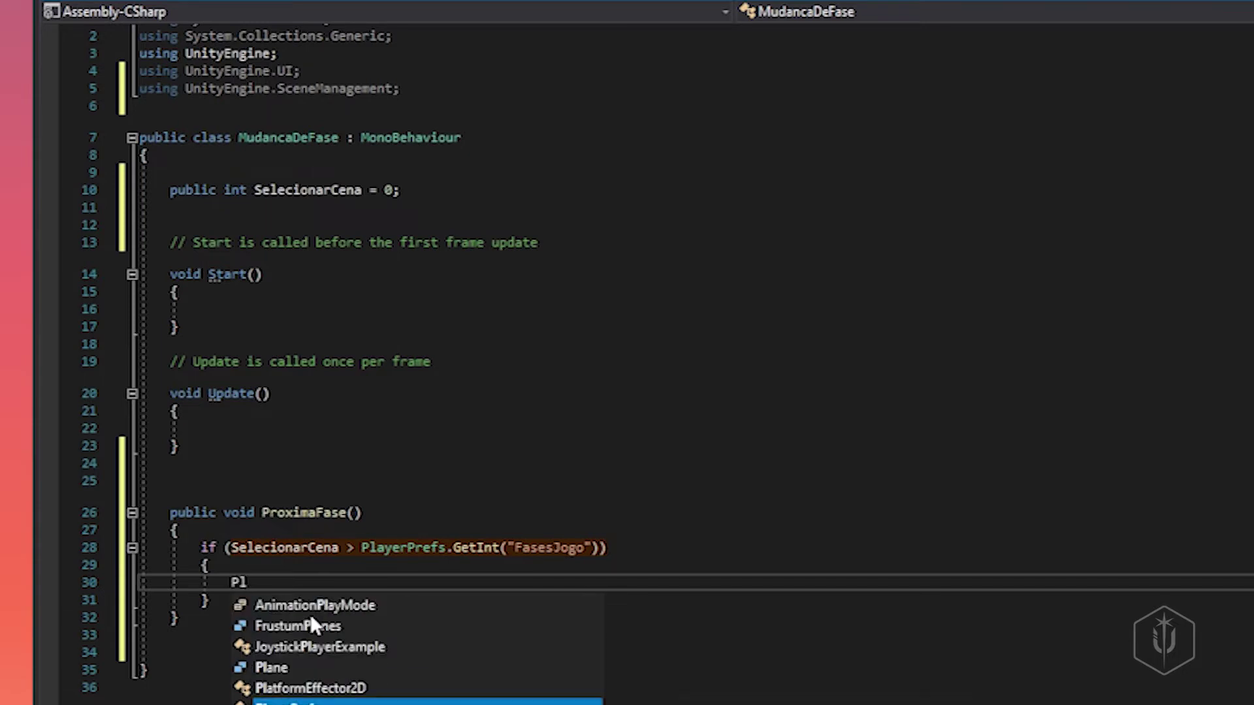
type(".")
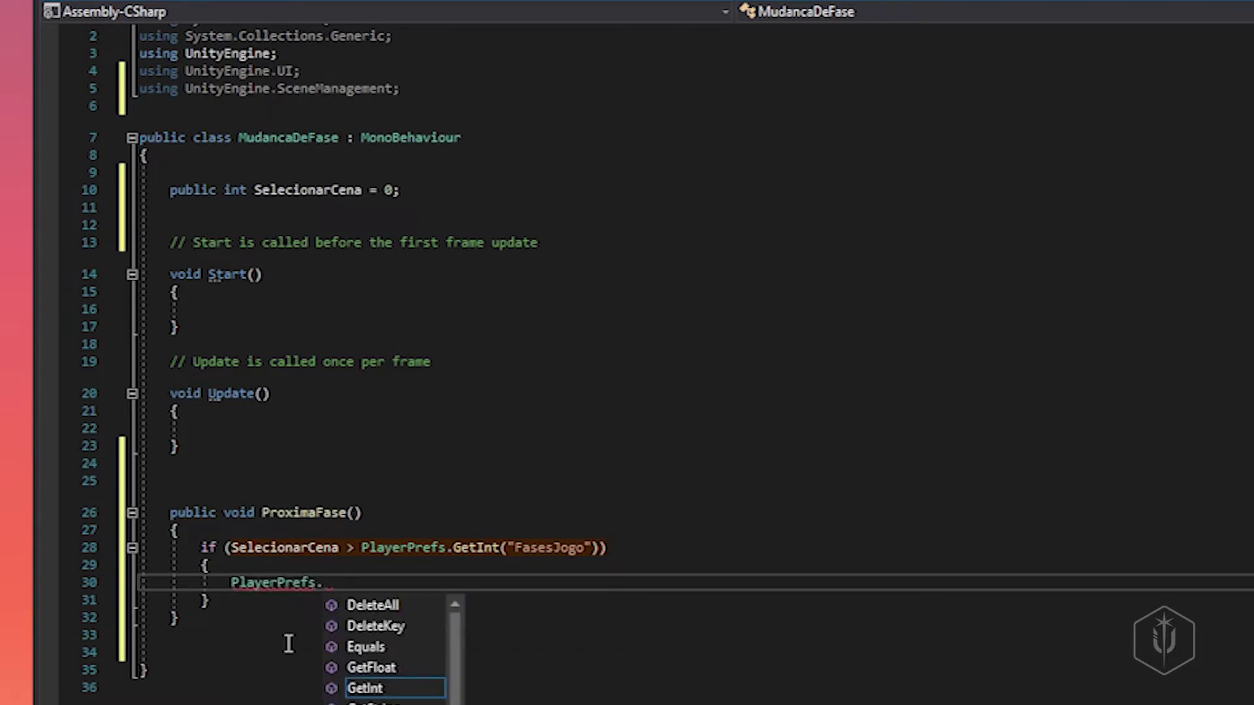
type("Set")
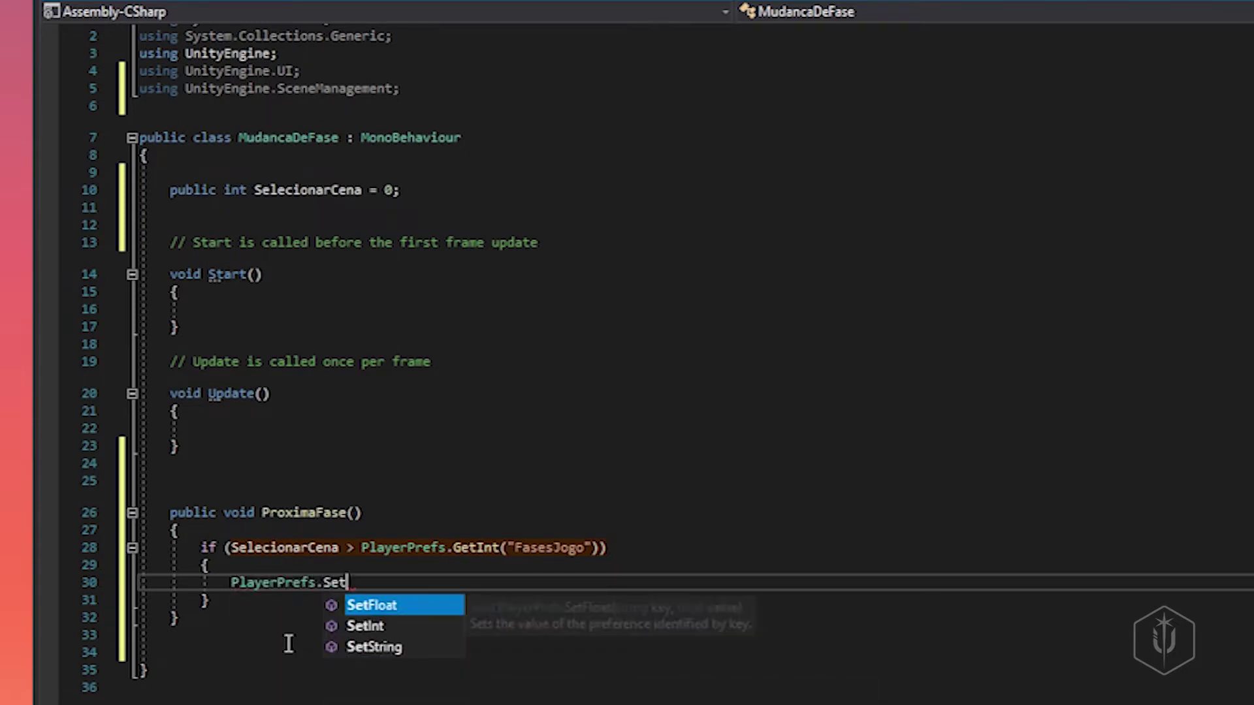
key("Down")
key("Tab")
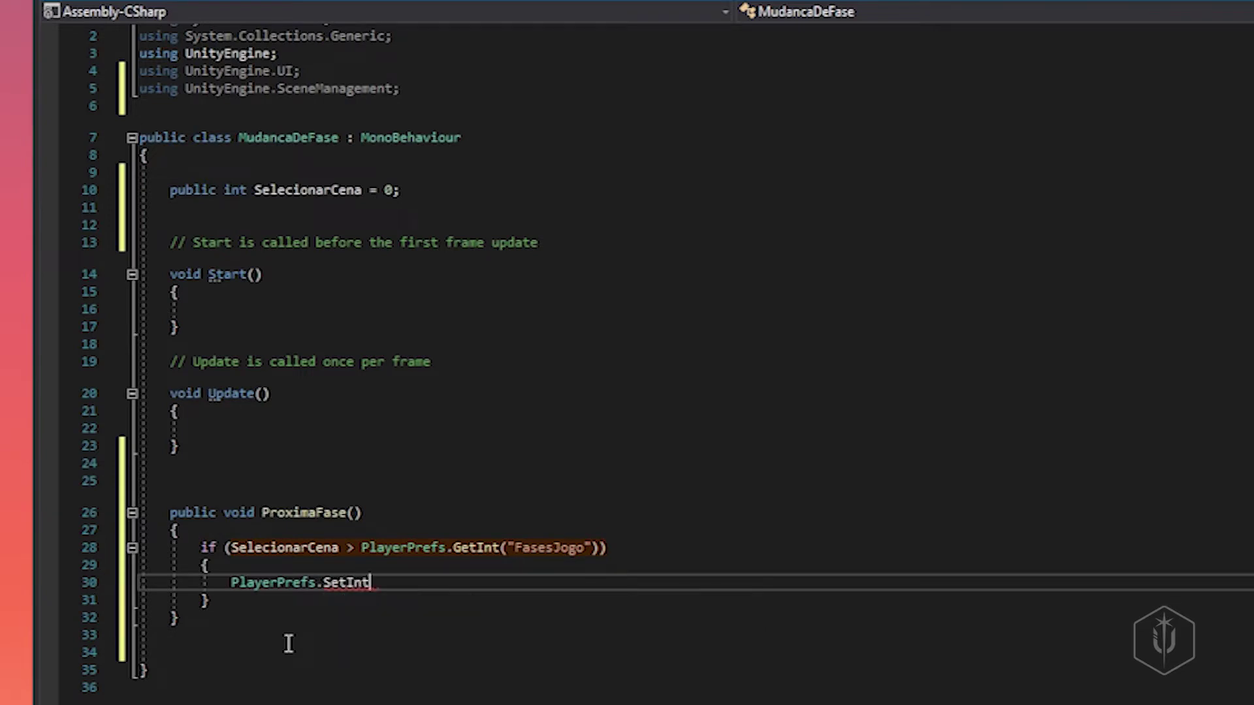
type("(")
left_click_drag(508, 547, 594, 549)
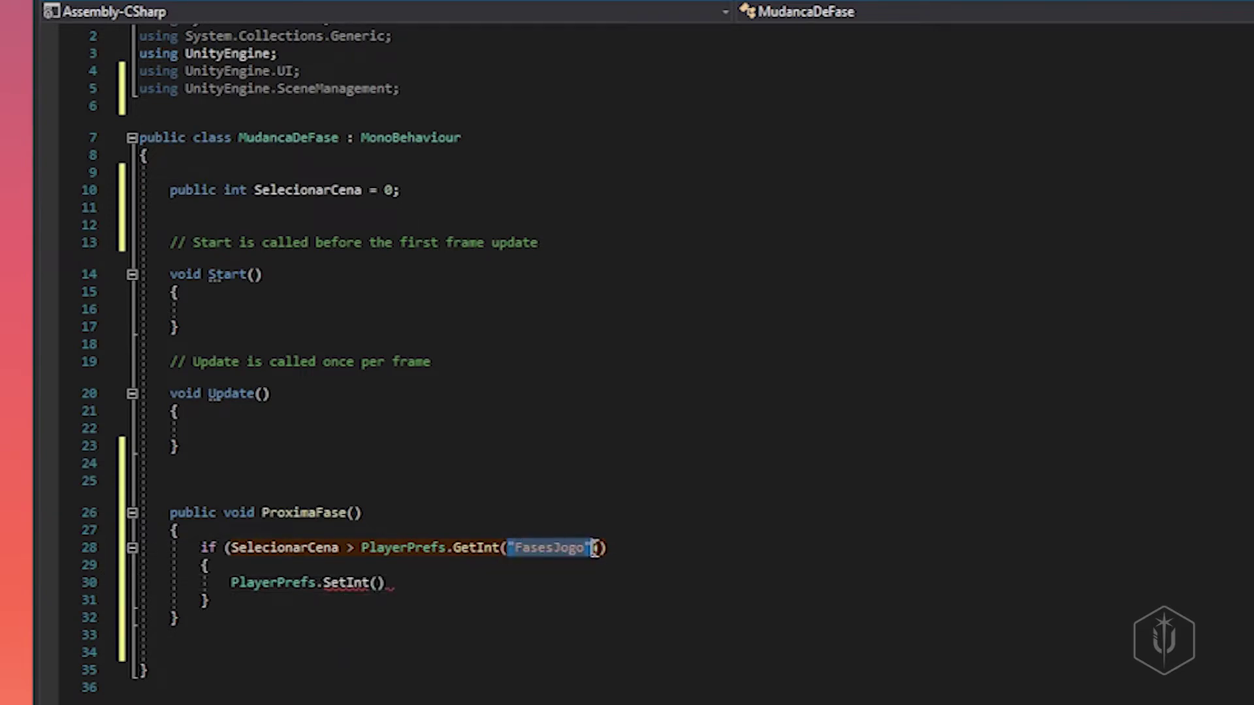
key("ctrl+c")
left_click(381, 582)
key("ctrl+v")
type(", ")
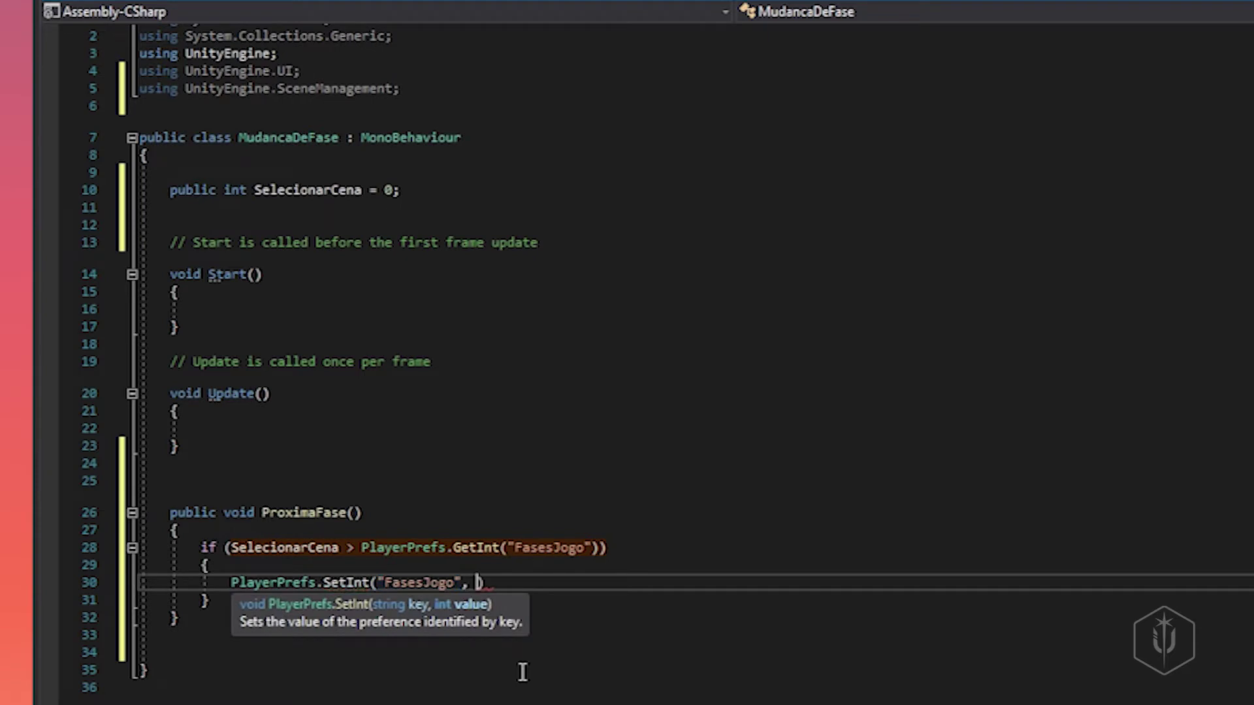
type("Sel")
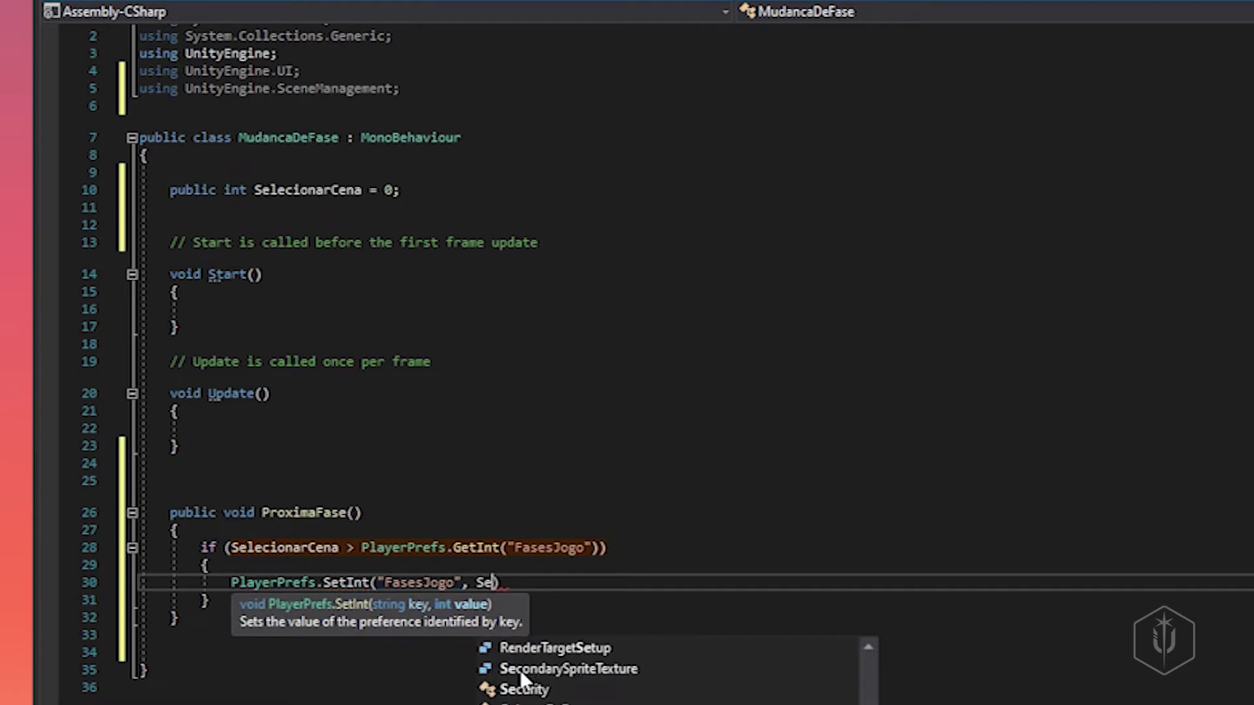
key("Tab")
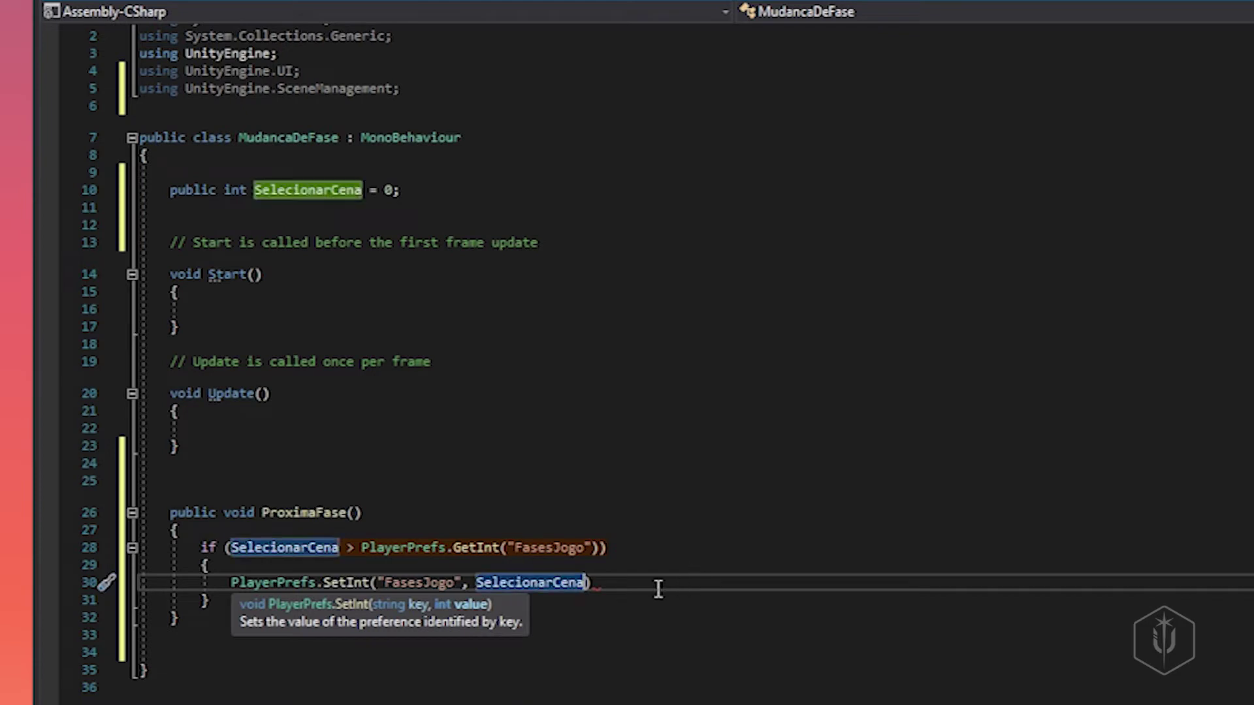
left_click(613, 581)
type(";")
- Add a second if block testing SelecionarCena == 1 below the first one
left_click(304, 649)
left_click(222, 601)
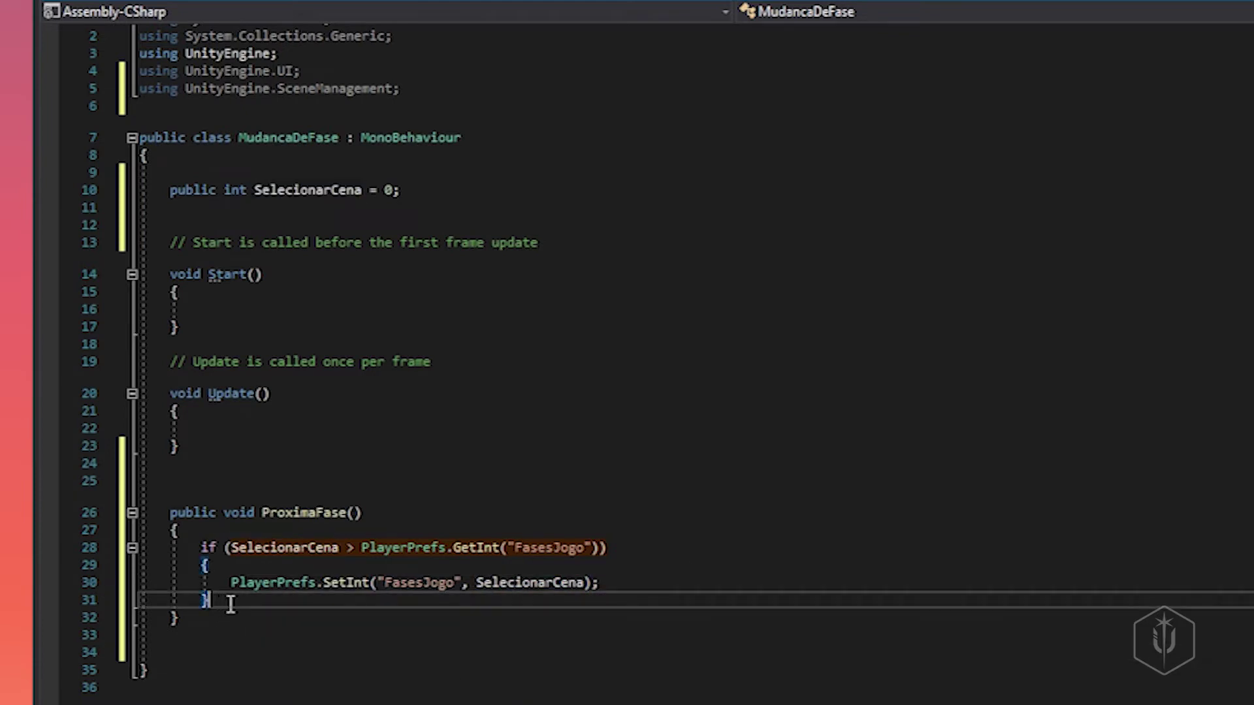
key("Return")
key("Return")
type("if")
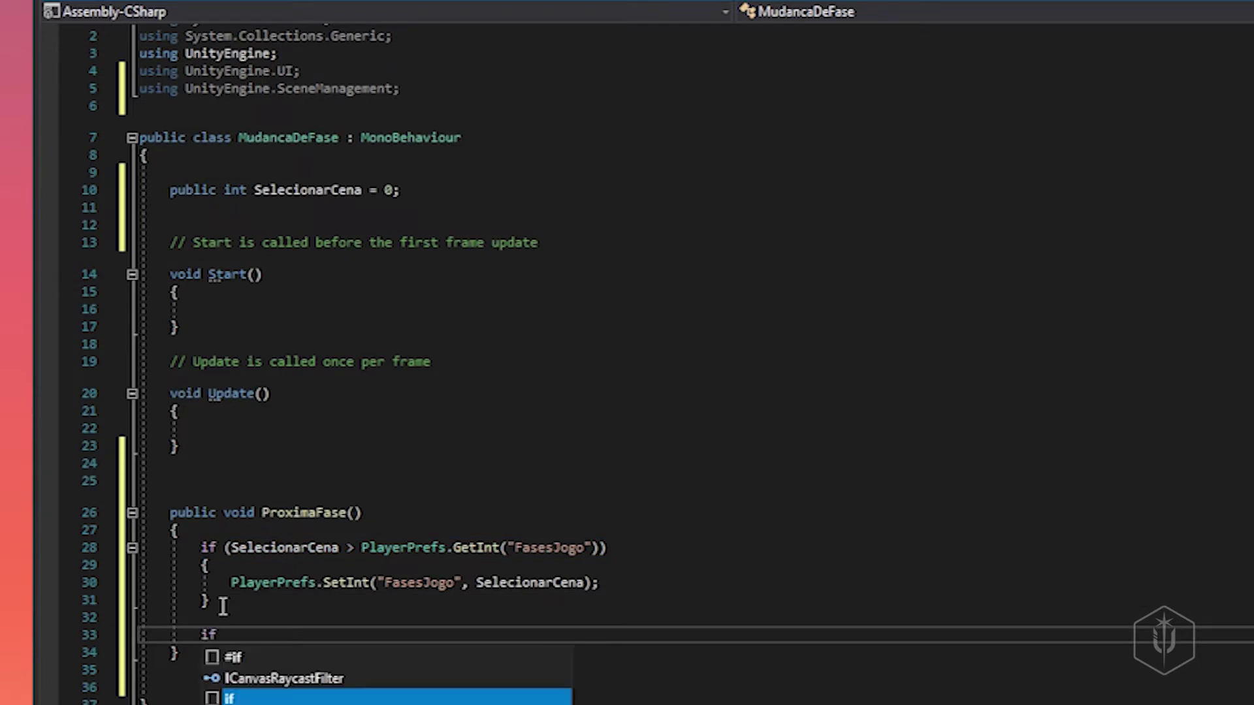
key("Tab")
key("Tab")
double_click(291, 192)
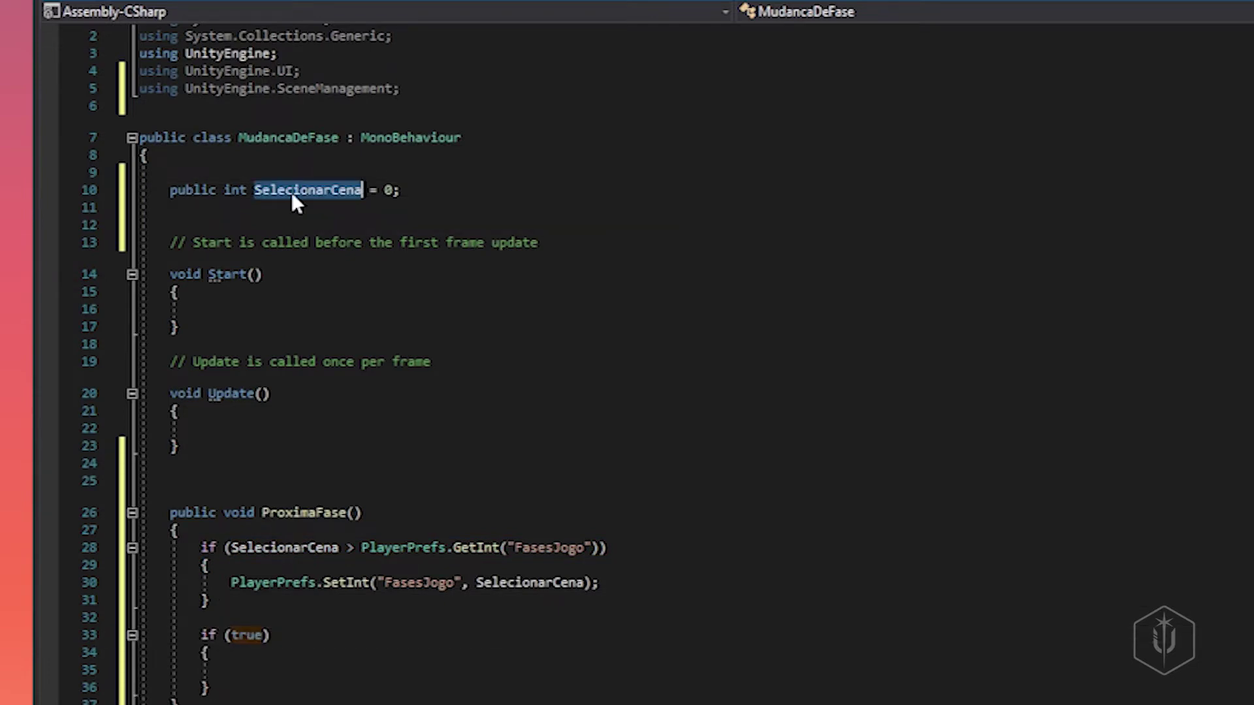
key("ctrl+c")
double_click(240, 637)
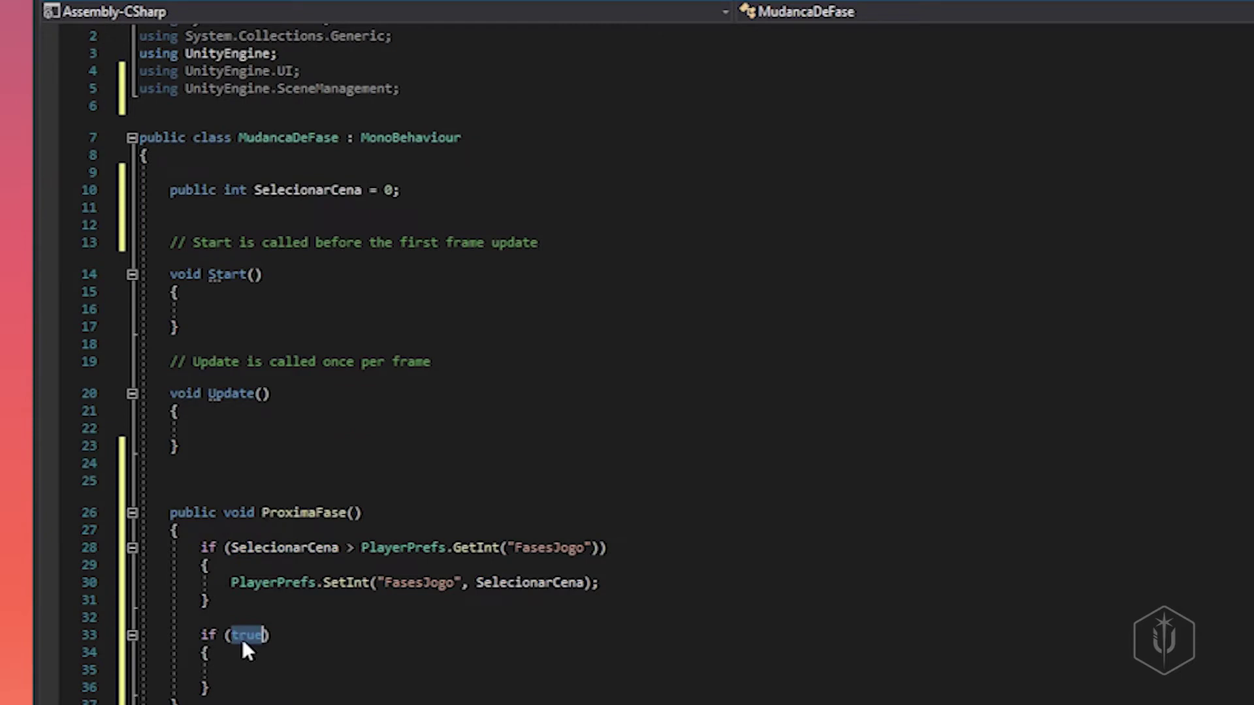
key("ctrl+v")
type("== 1")
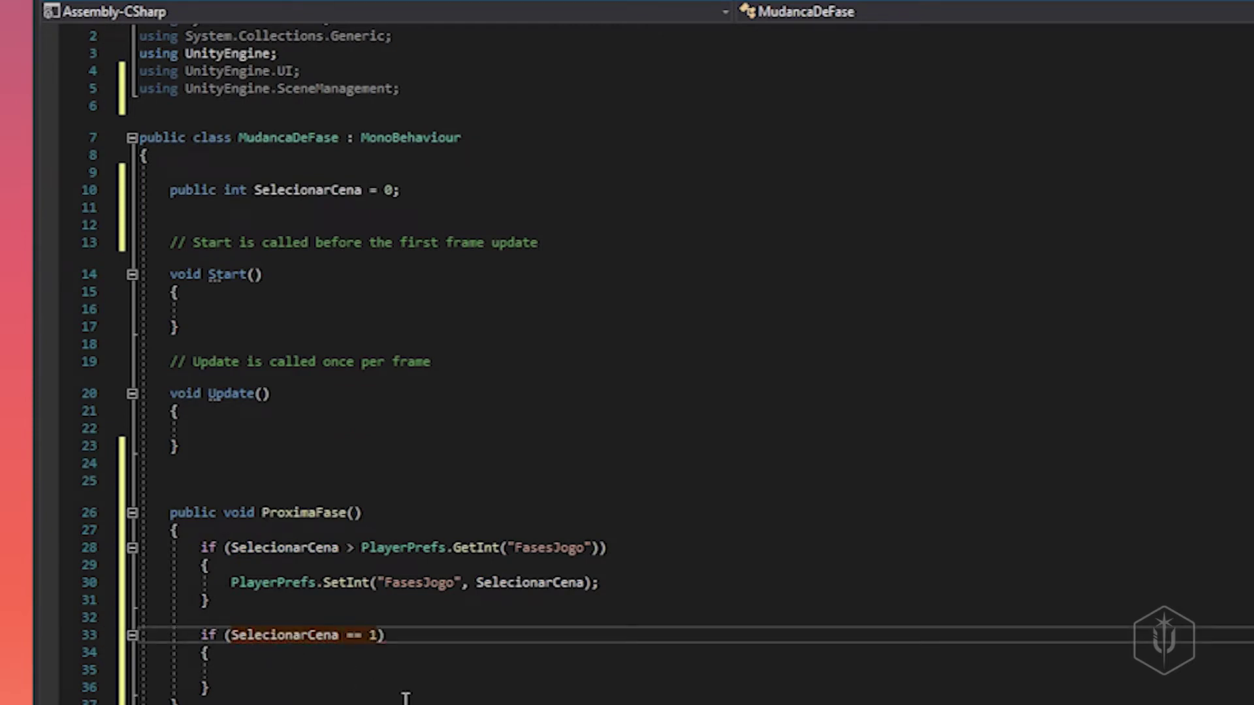
- Make that if block call SceneManager.LoadScene(0); and open a line after it
scroll(406, 698, "down", 5)
key("Down")
key("Down")
type("S")
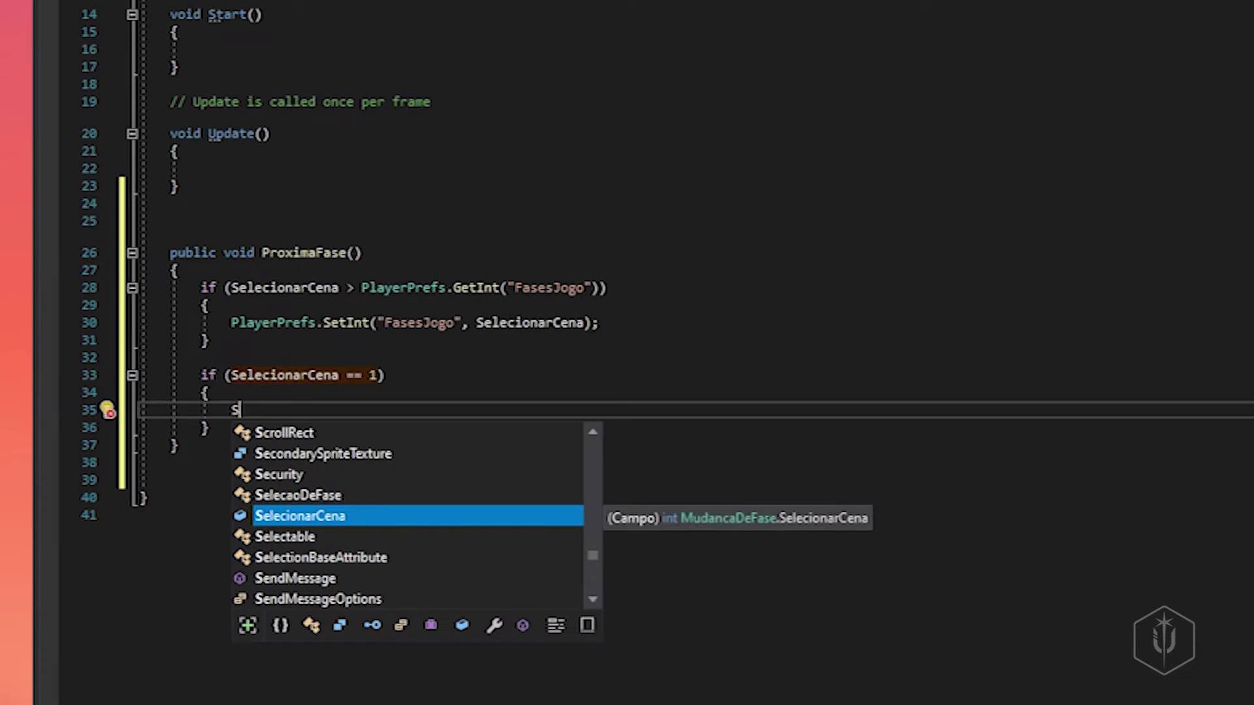
type("cene")
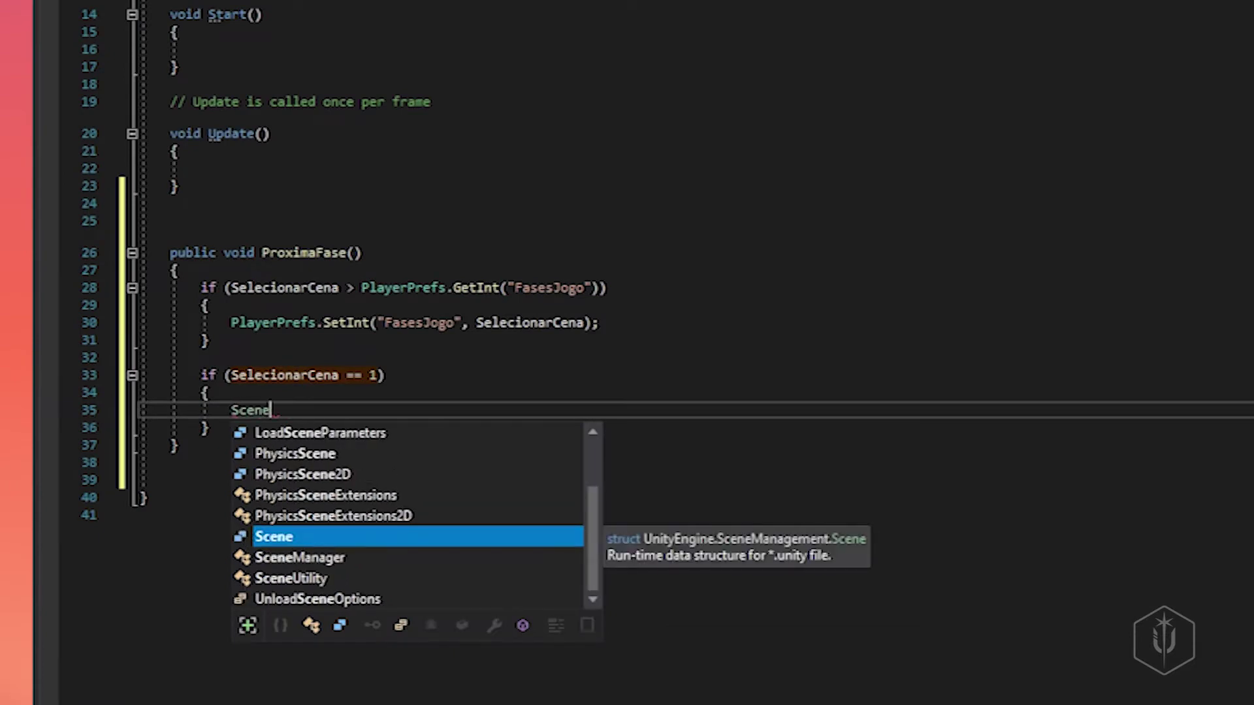
key("Down")
type(".")
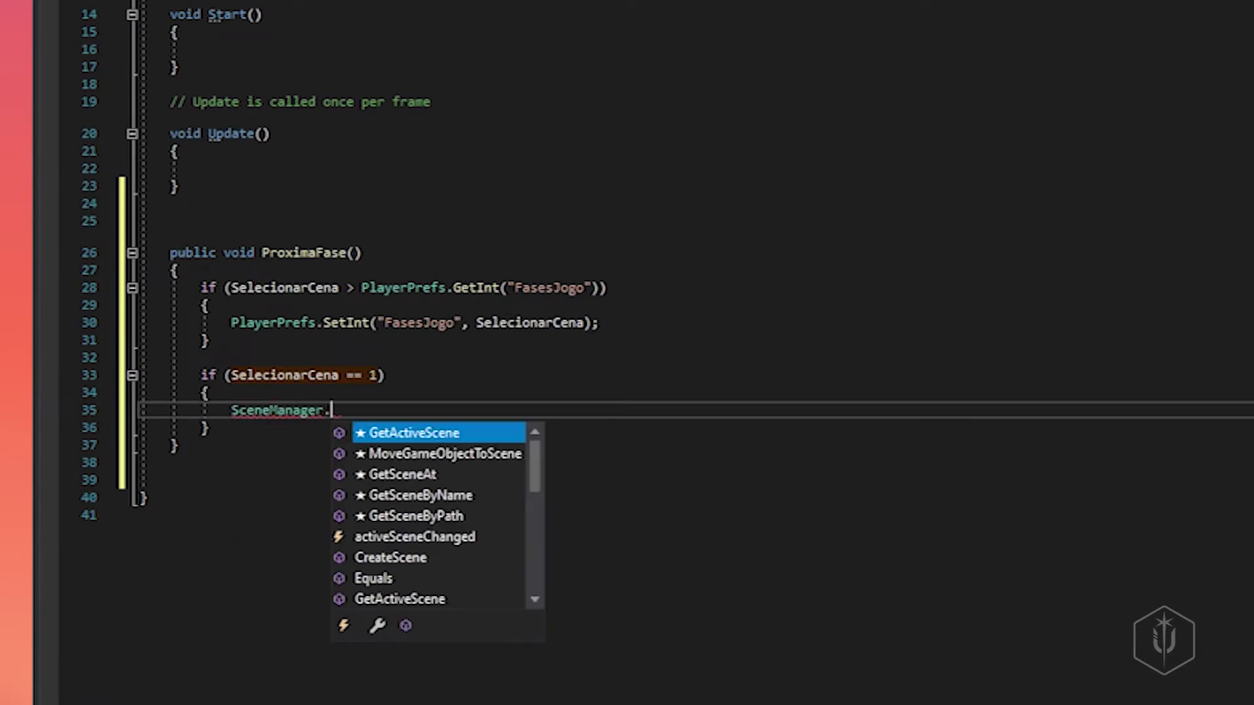
type("Lo")
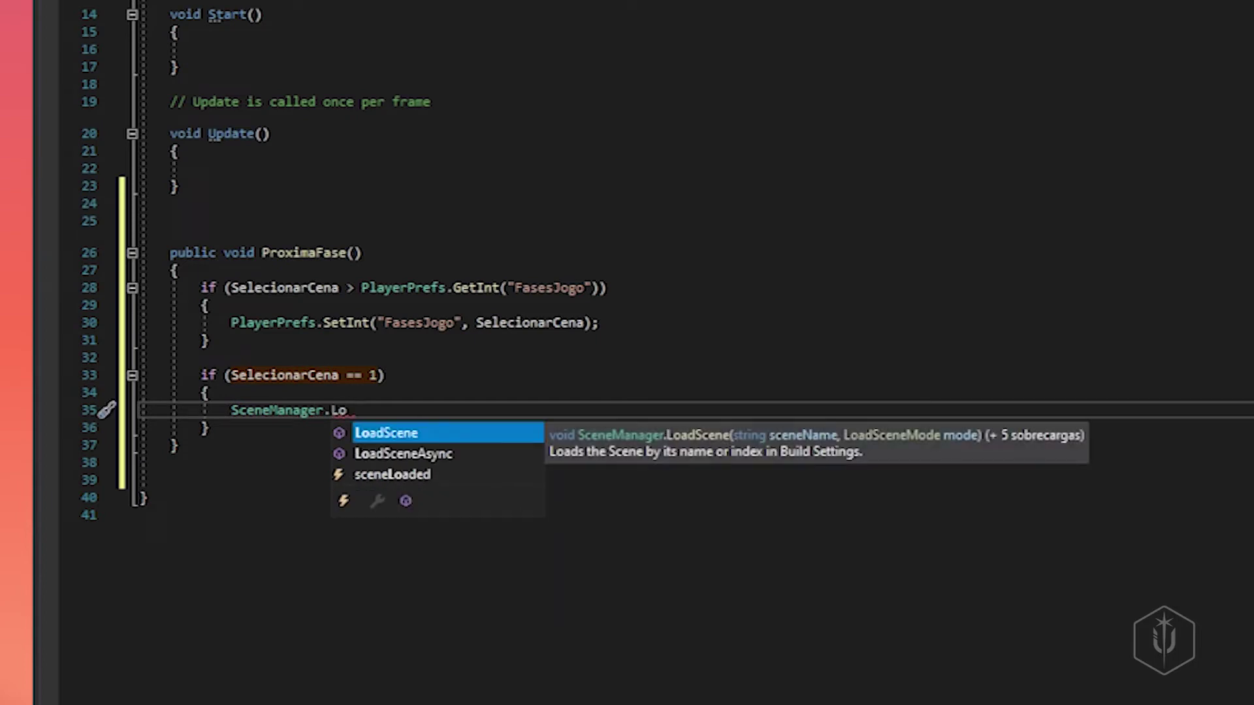
key("Tab")
type("(0)")
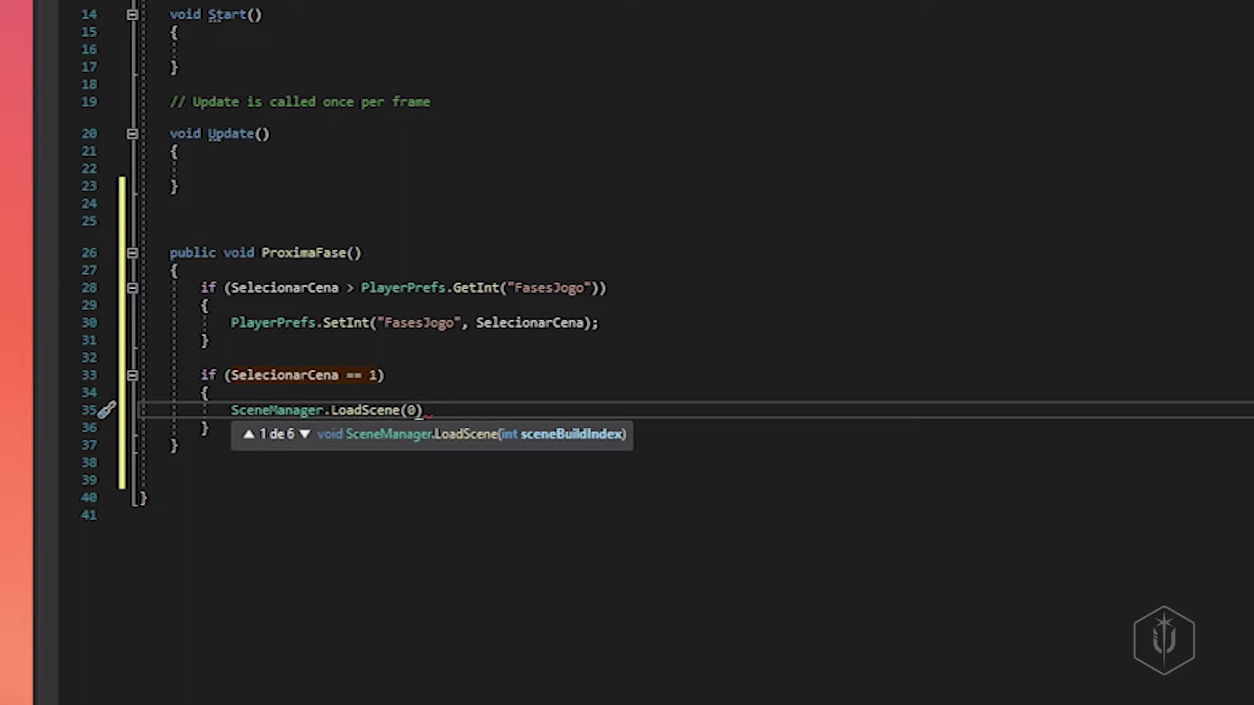
type(";")
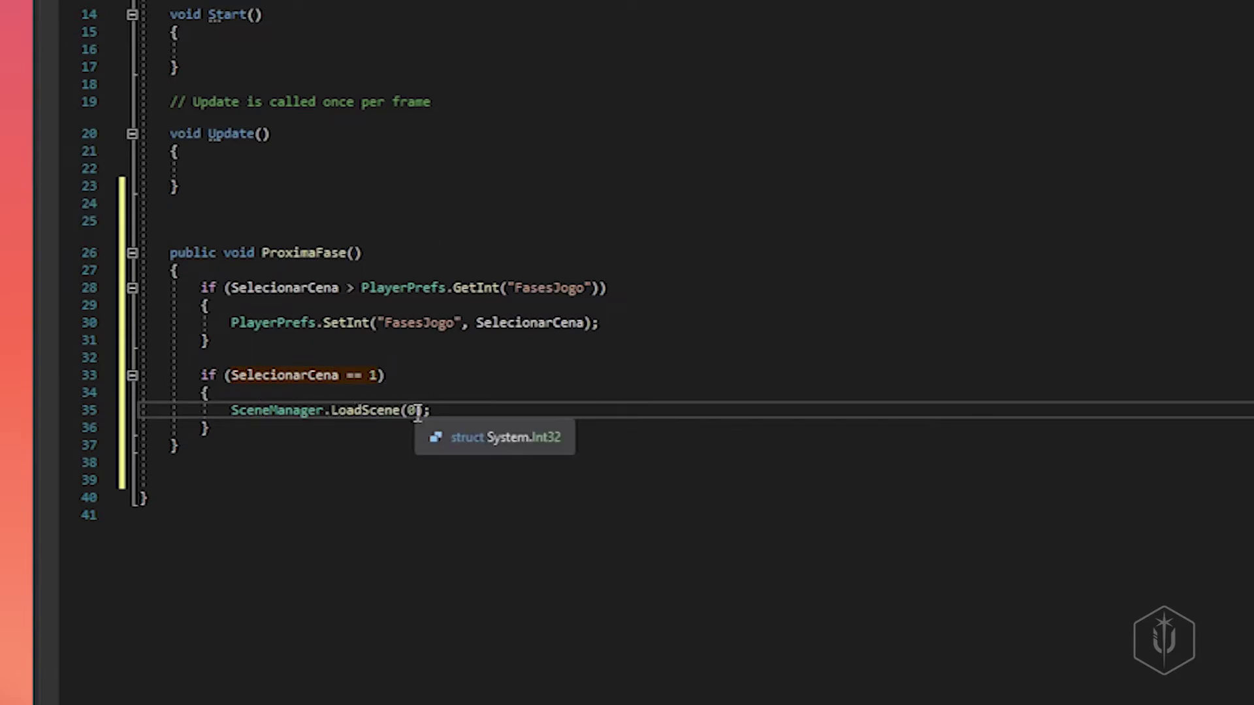
left_click(242, 429)
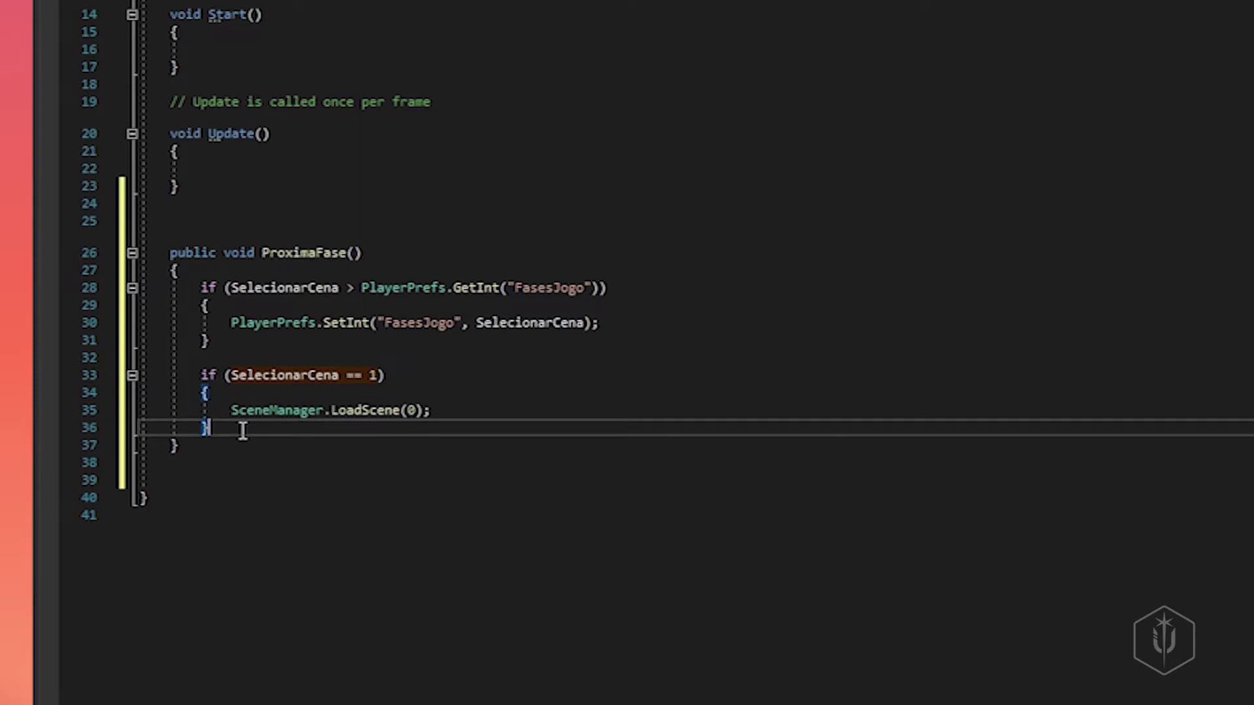
key("Return")
- Add an else branch calling SceneManager.LoadScene(SelecionarCena + 0), then return to Unity
type("el")
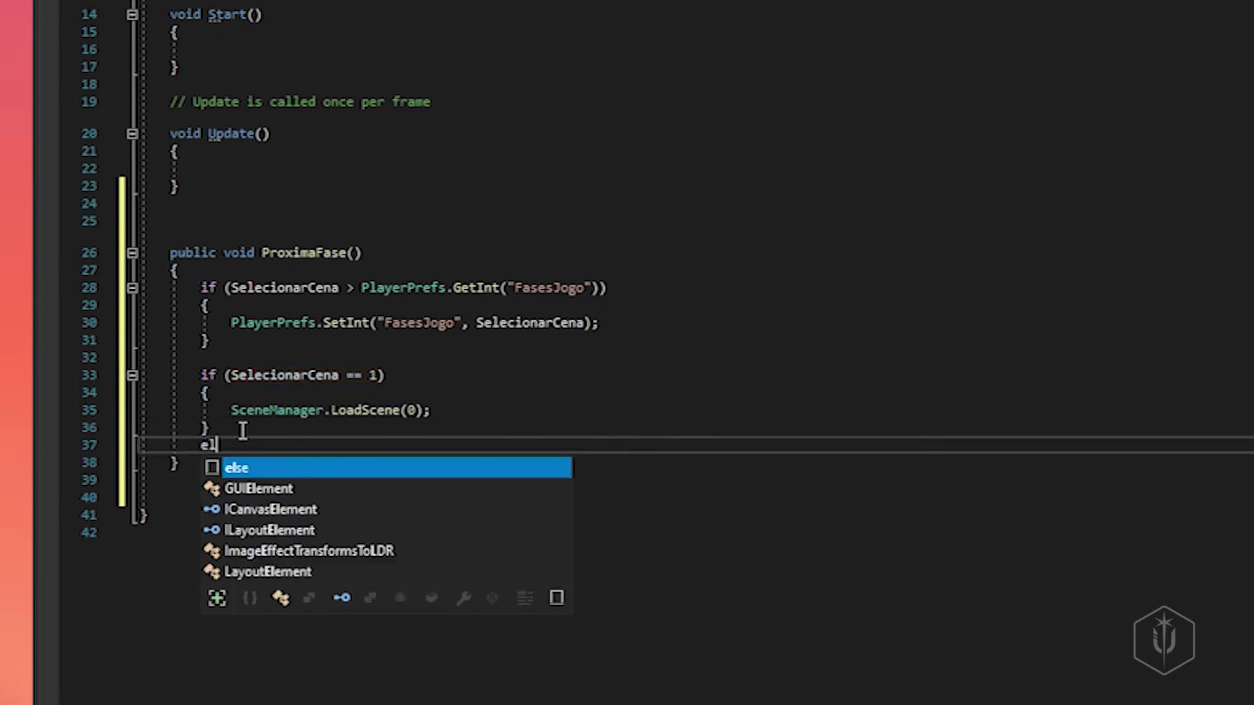
key("Tab")
key("Tab")
left_click_drag(231, 410, 429, 410)
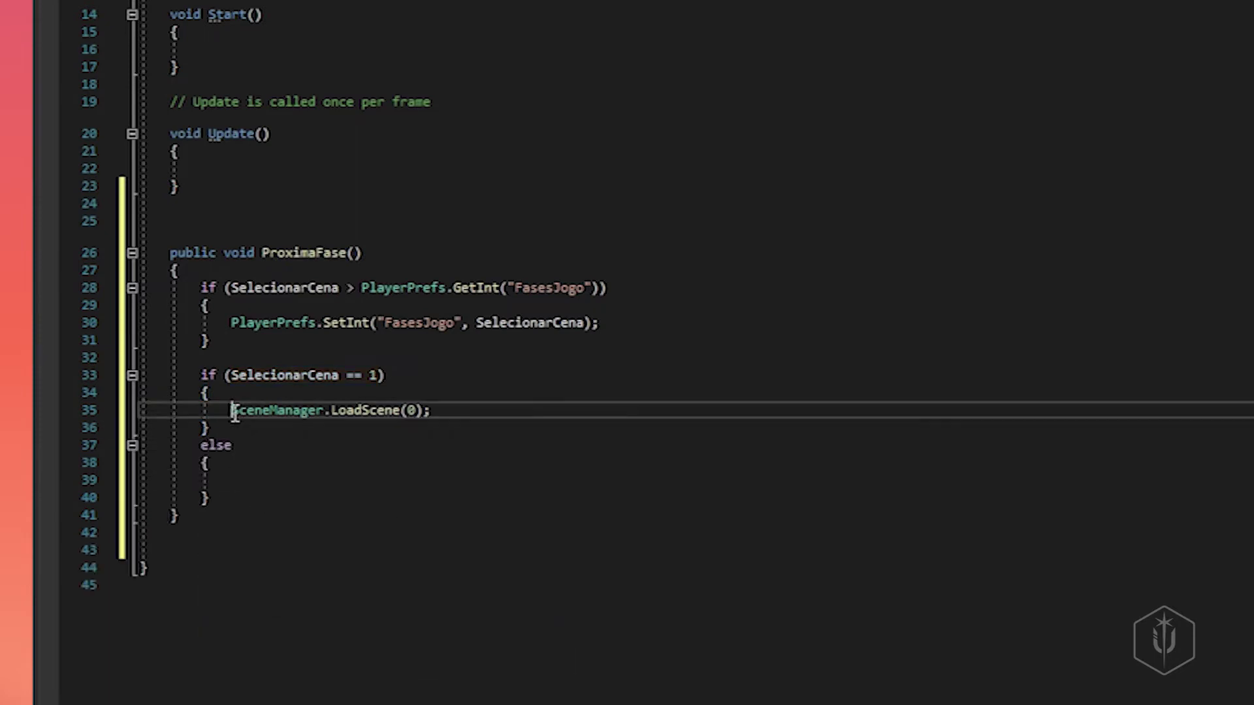
key("ctrl+c")
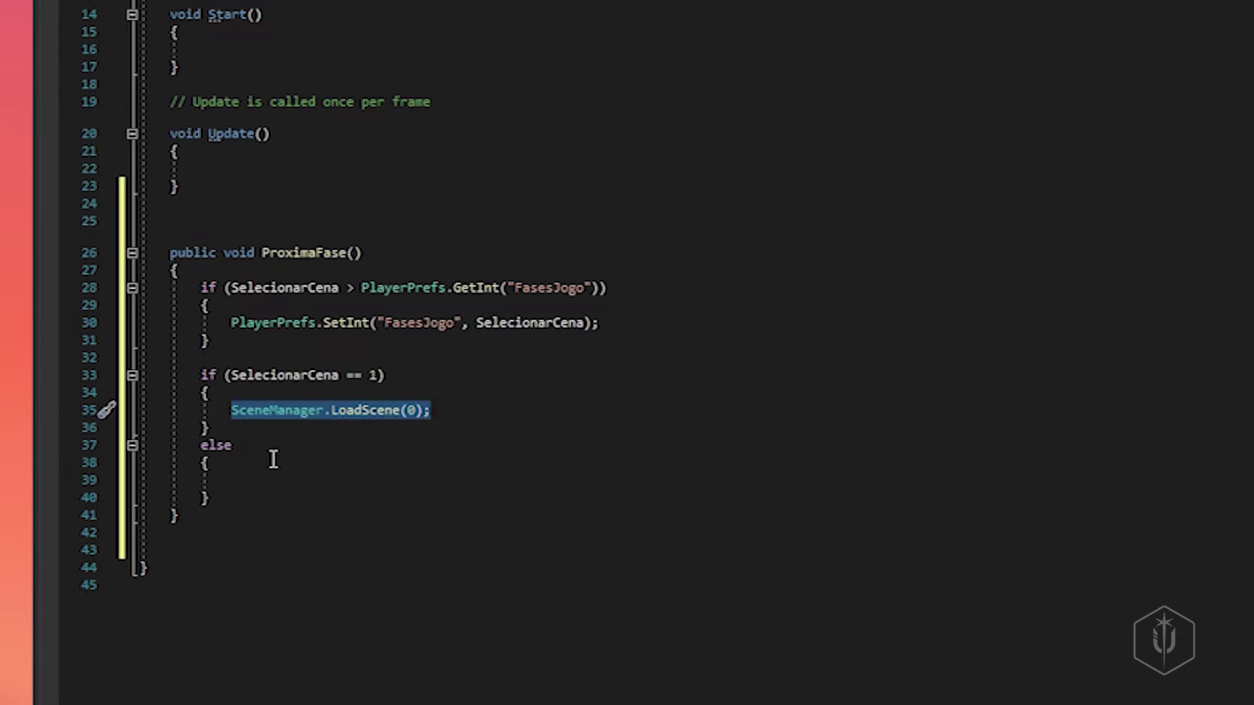
left_click(268, 480)
key("ctrl+v")
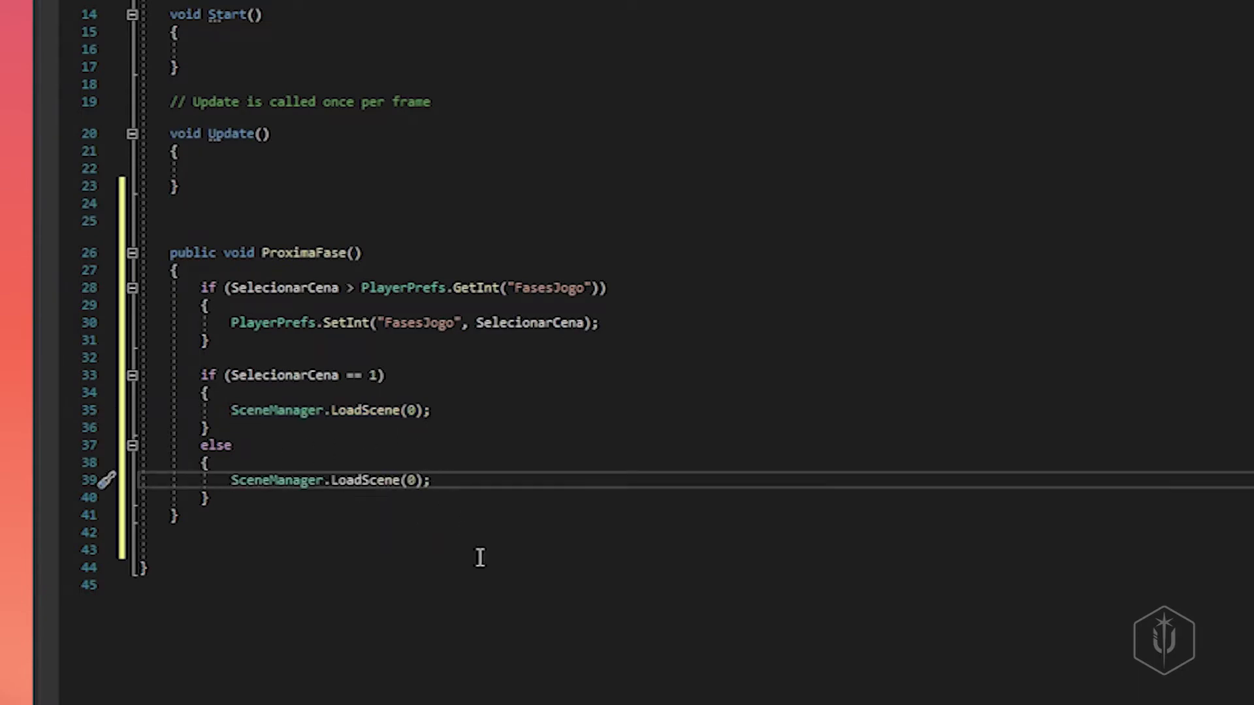
key("BackSpace")
type("sel")
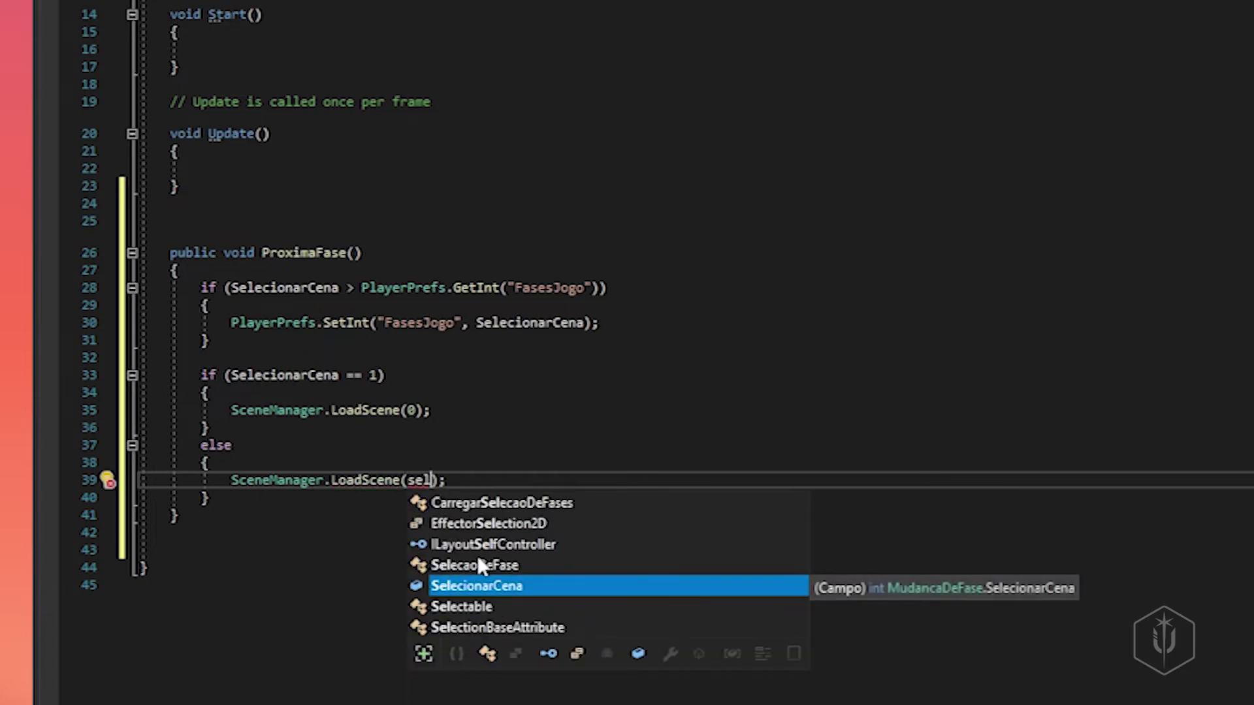
key("Tab")
type("+ 0")
left_click(604, 481)
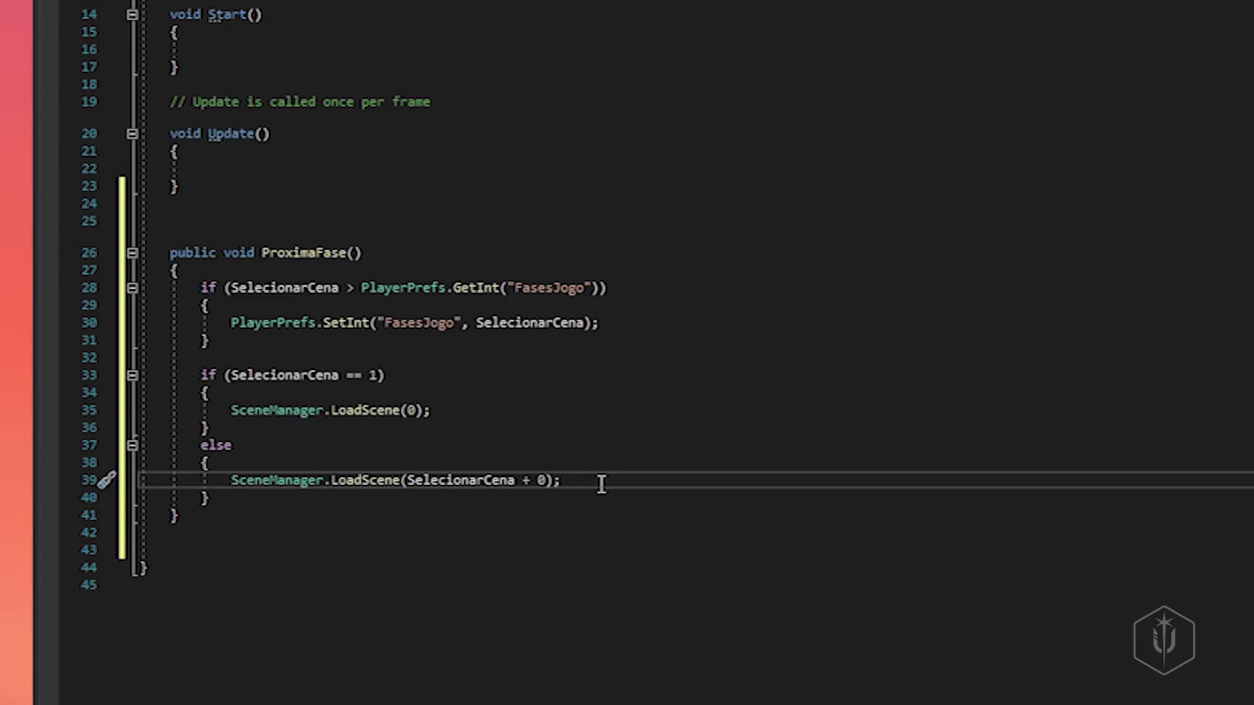
scroll(790, 424, "up", 1)
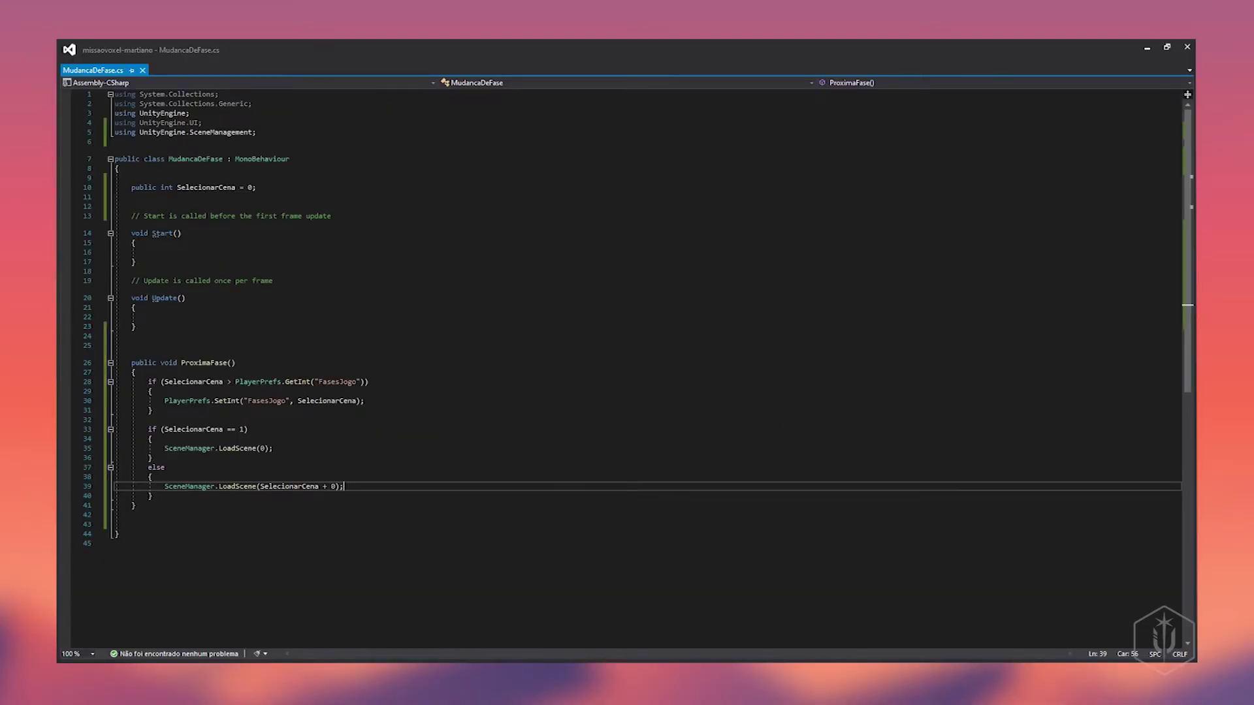
key("alt+Tab")
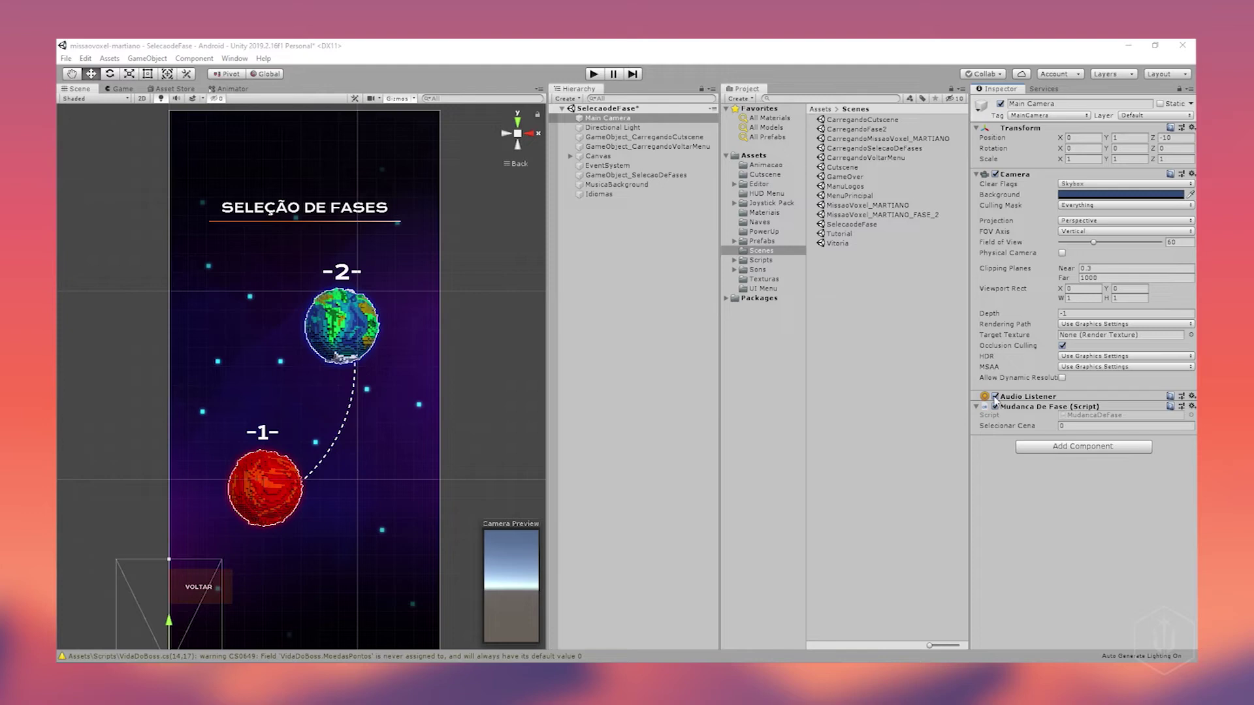
left_click(66, 59)
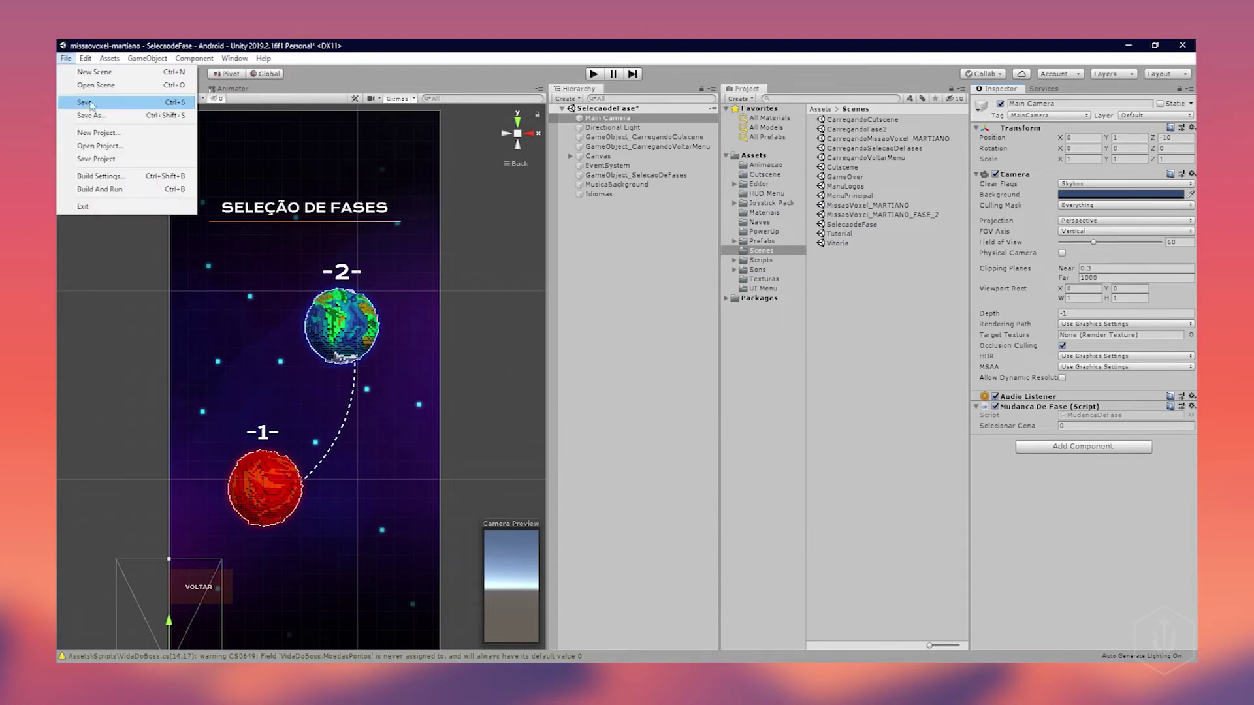
left_click(99, 176)
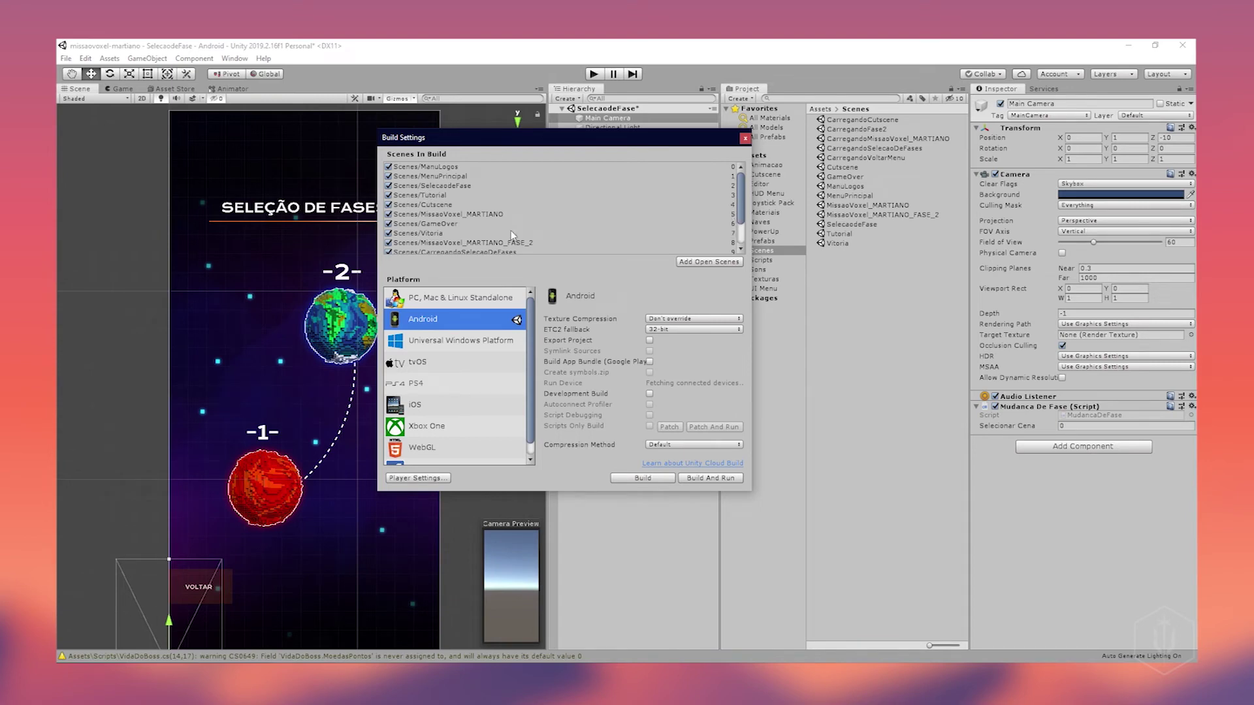
scroll(451, 189, "down", 3)
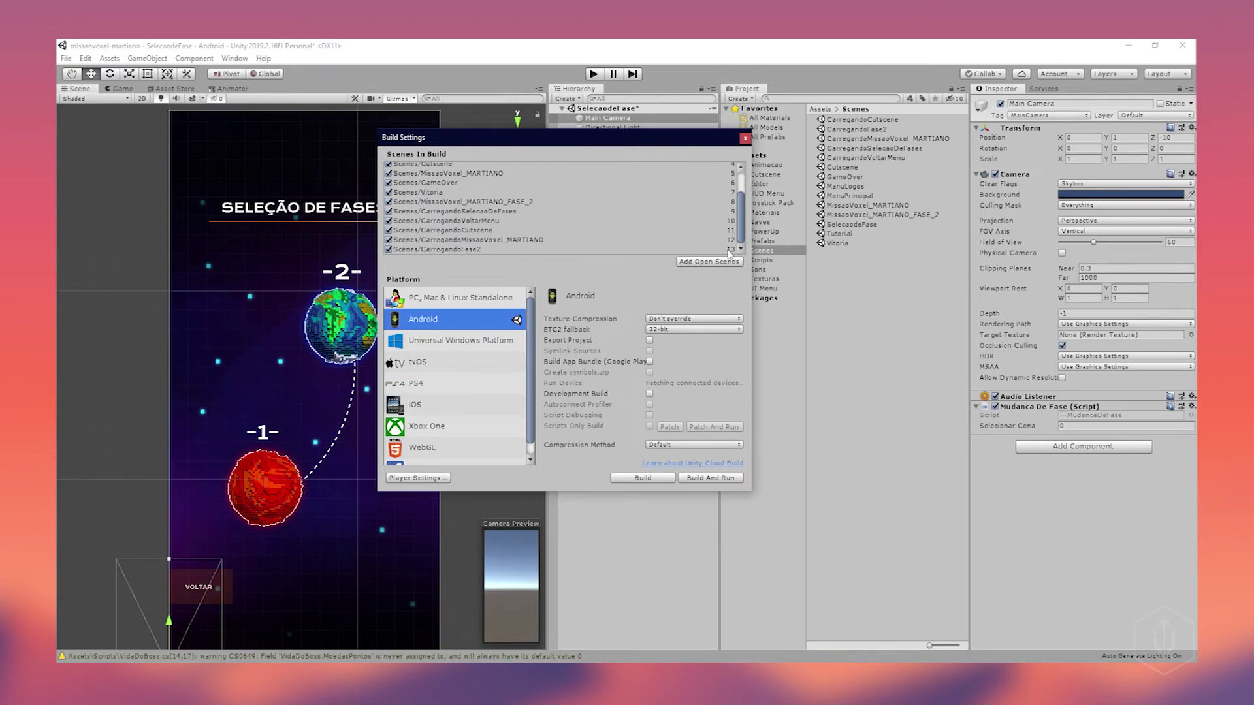
left_click(1074, 425)
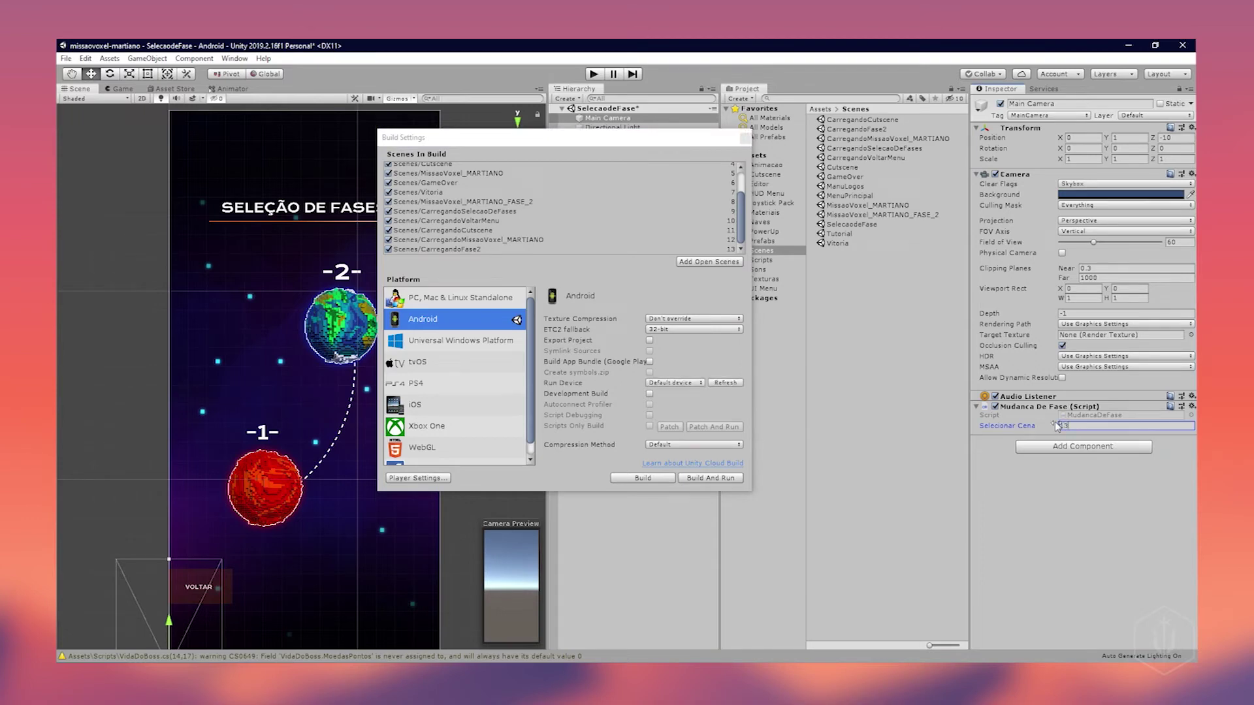
left_click(745, 137)
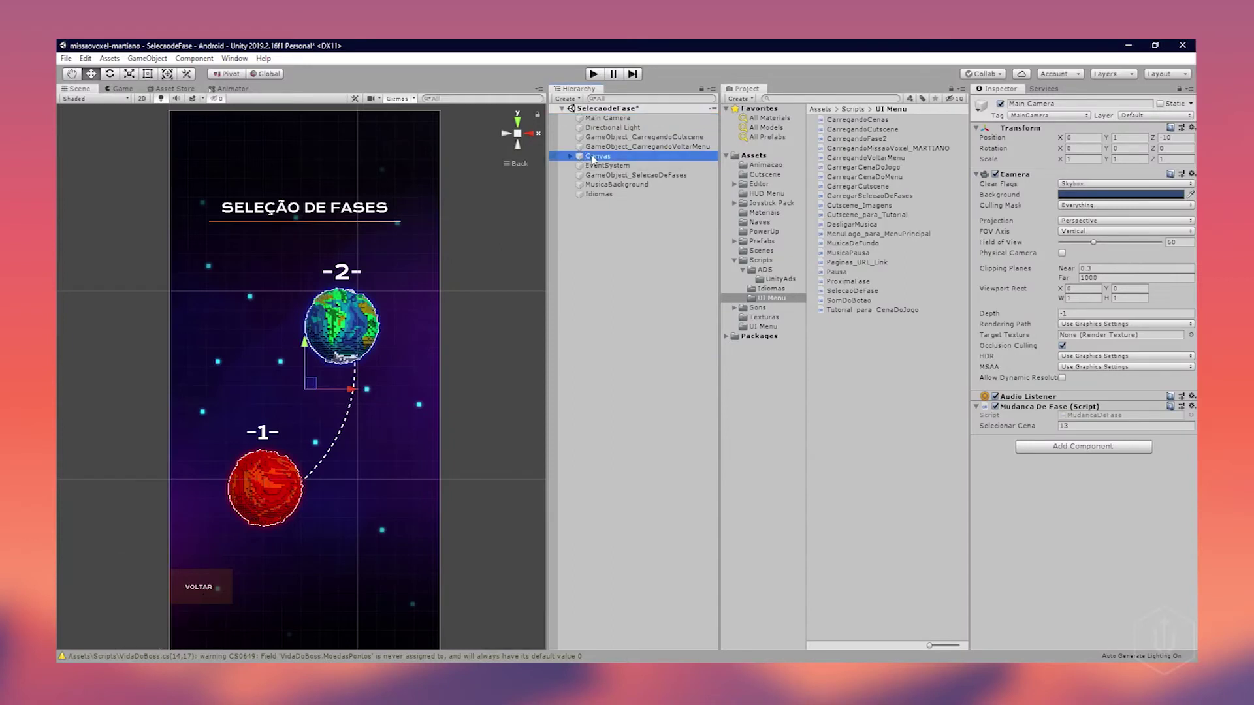
- Select the Canvas and start adding a new script component named Fases
left_click(593, 157)
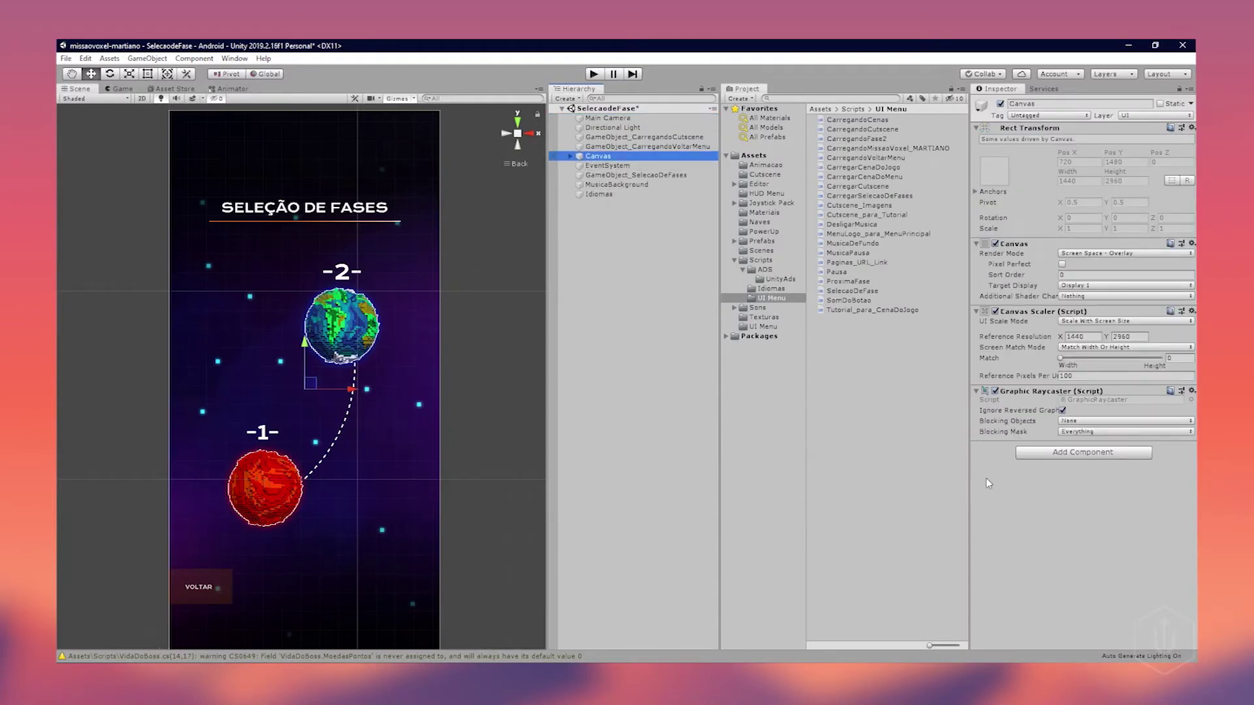
left_click(1057, 453)
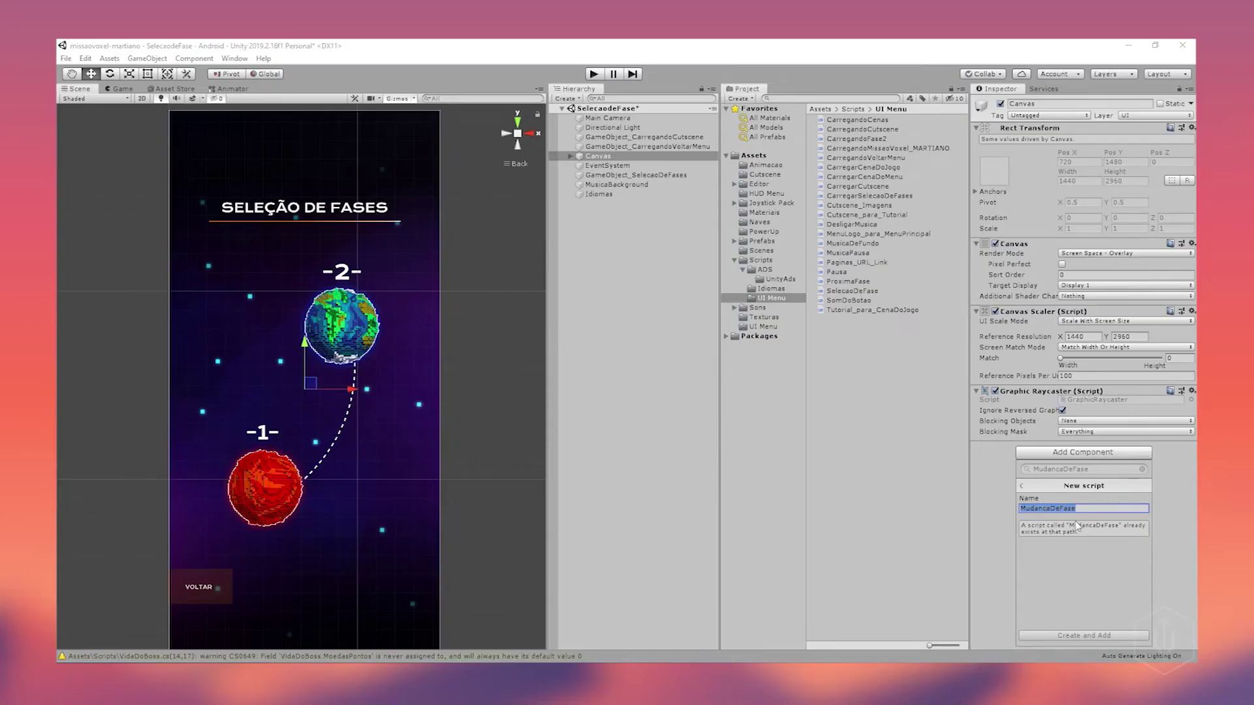
type("F")
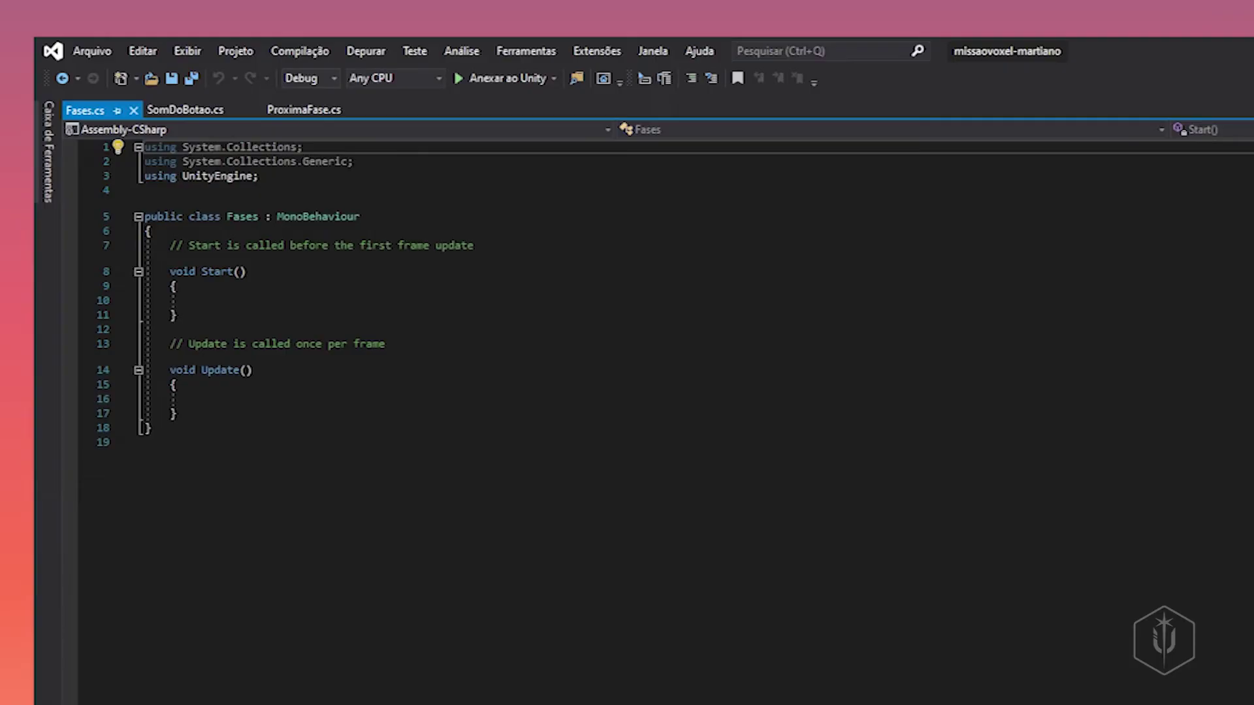
- Copy the SceneManagement and UI using directives from ProximaFase.cs into Fases.cs
left_click(291, 110)
left_click_drag(277, 205, 125, 198)
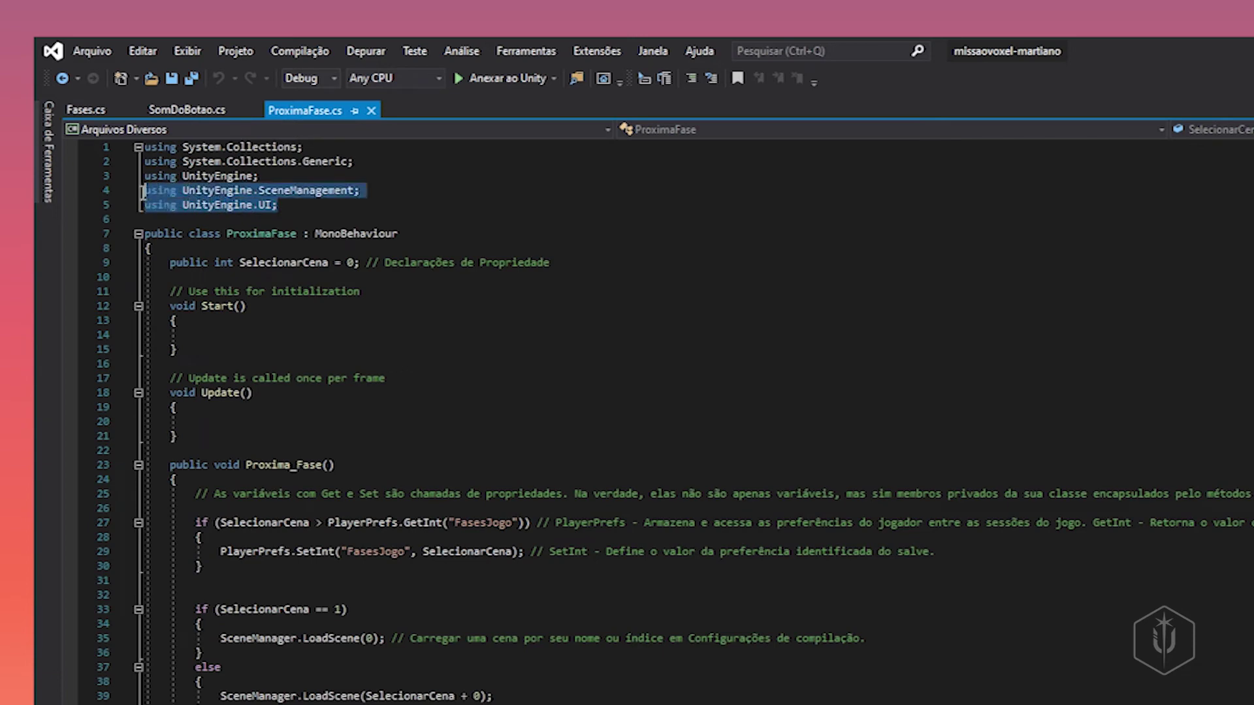
left_click(80, 109)
left_click(281, 177)
key("Return")
type("using UnityEngine.SceneManagement; using UnityEngine.UI;")
- Declare public Button[] AsFases; above the Start method
left_click(168, 276)
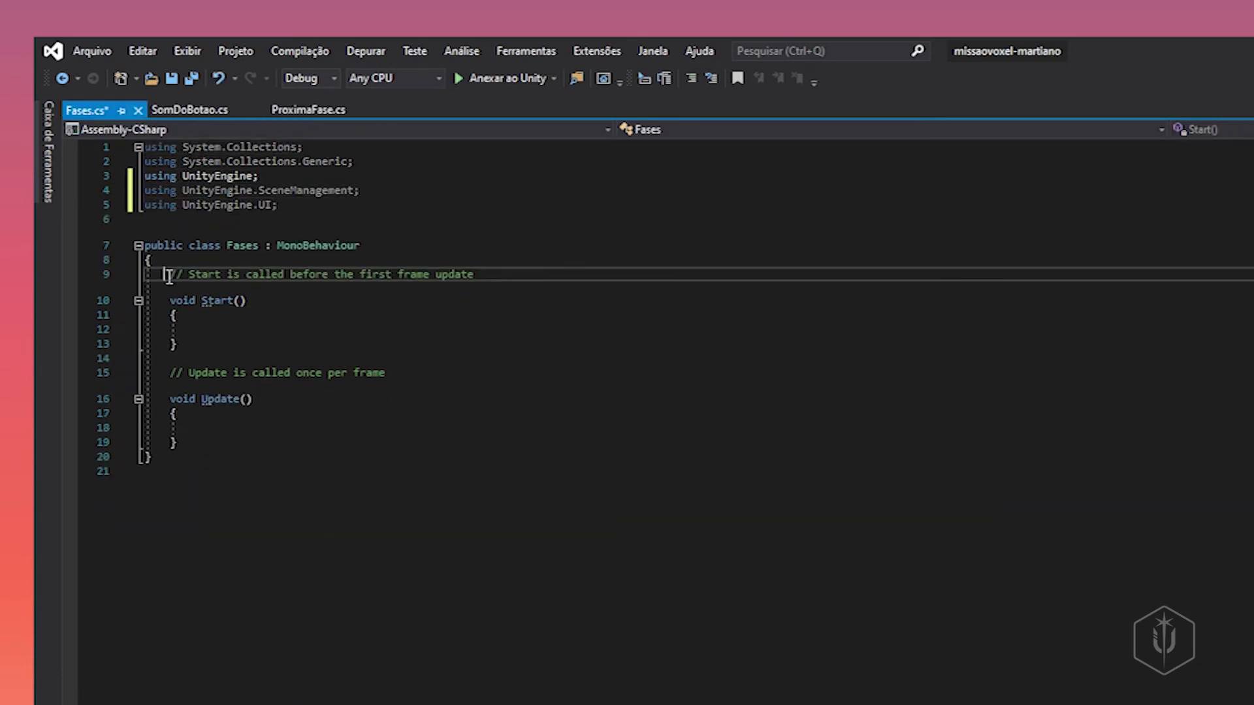
key("Return")
key("Return")
key("Return")
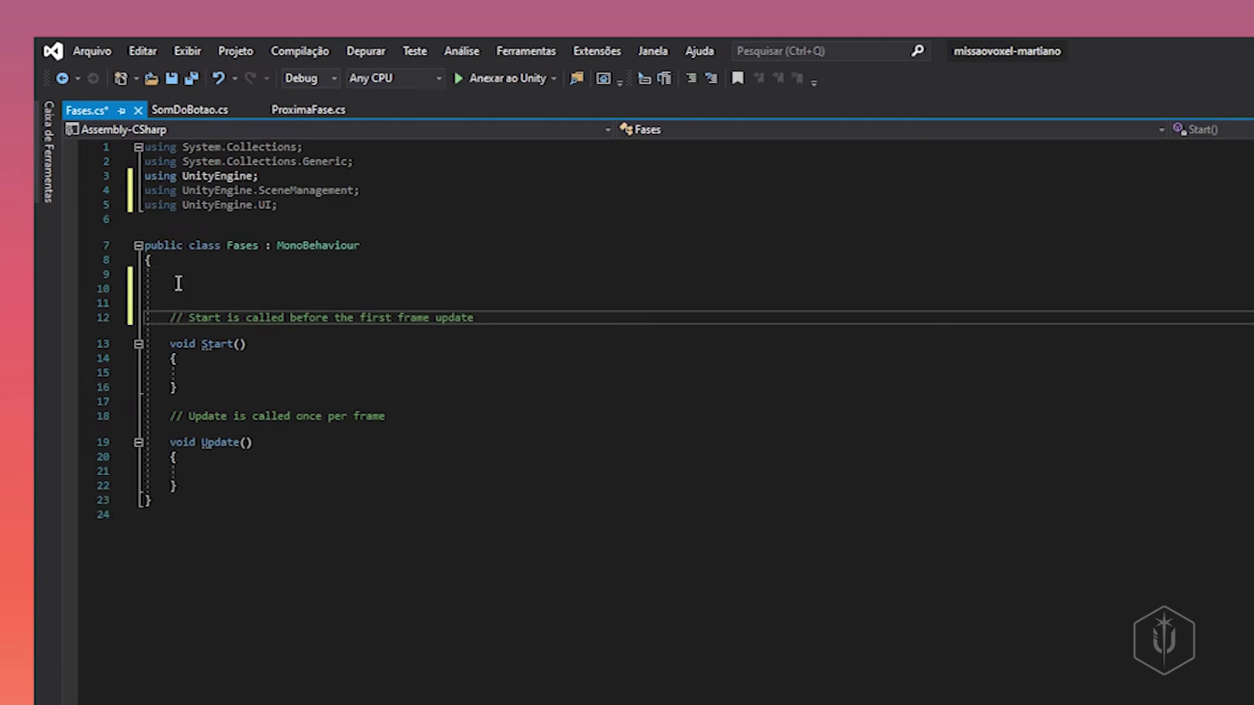
key("Up")
key("Up")
type("pu")
key("Tab")
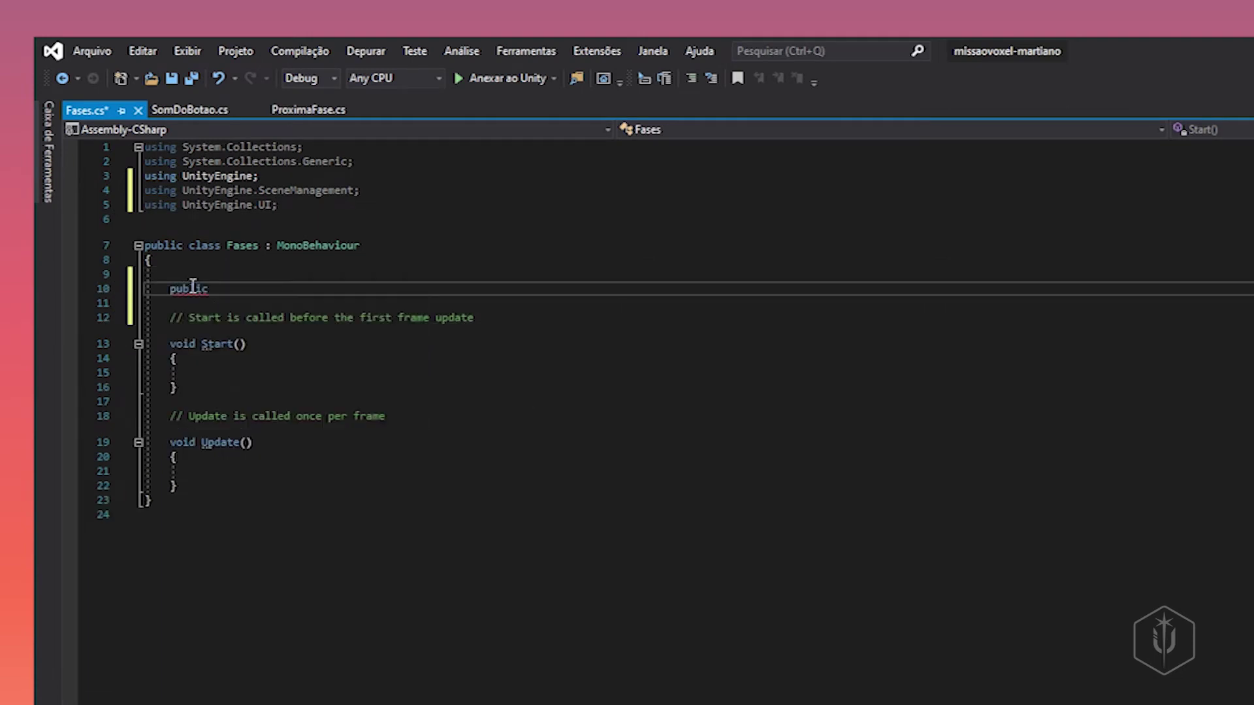
type("Button[")
type("] As")
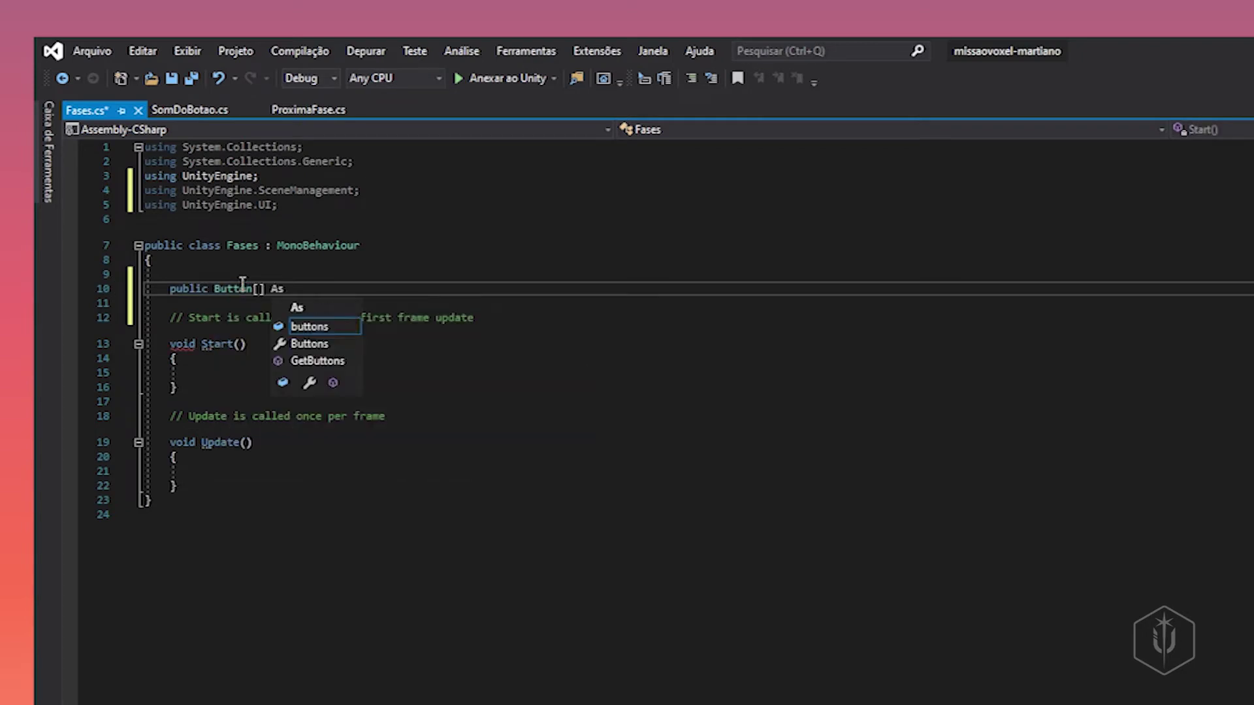
key("Escape")
key("BackSpace")
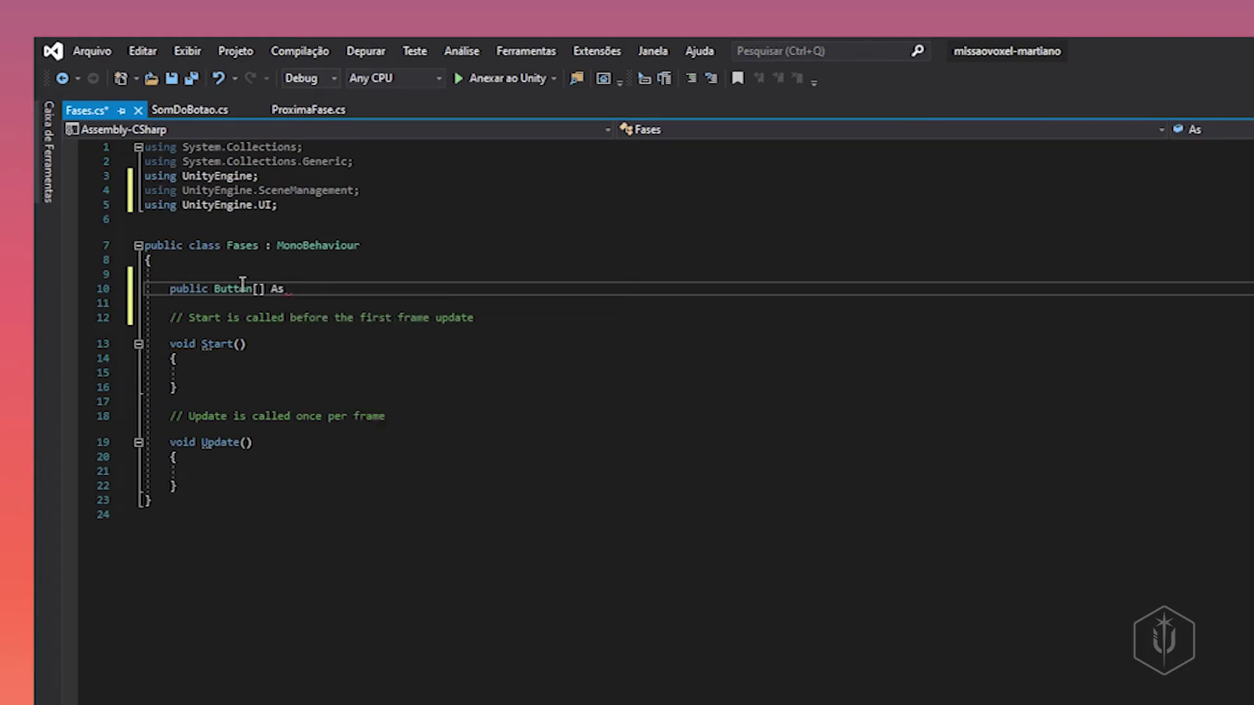
type("fAS")
key("BackSpace")
key("BackSpace")
key("BackSpace")
type("f")
type(";")
left_click(208, 372)
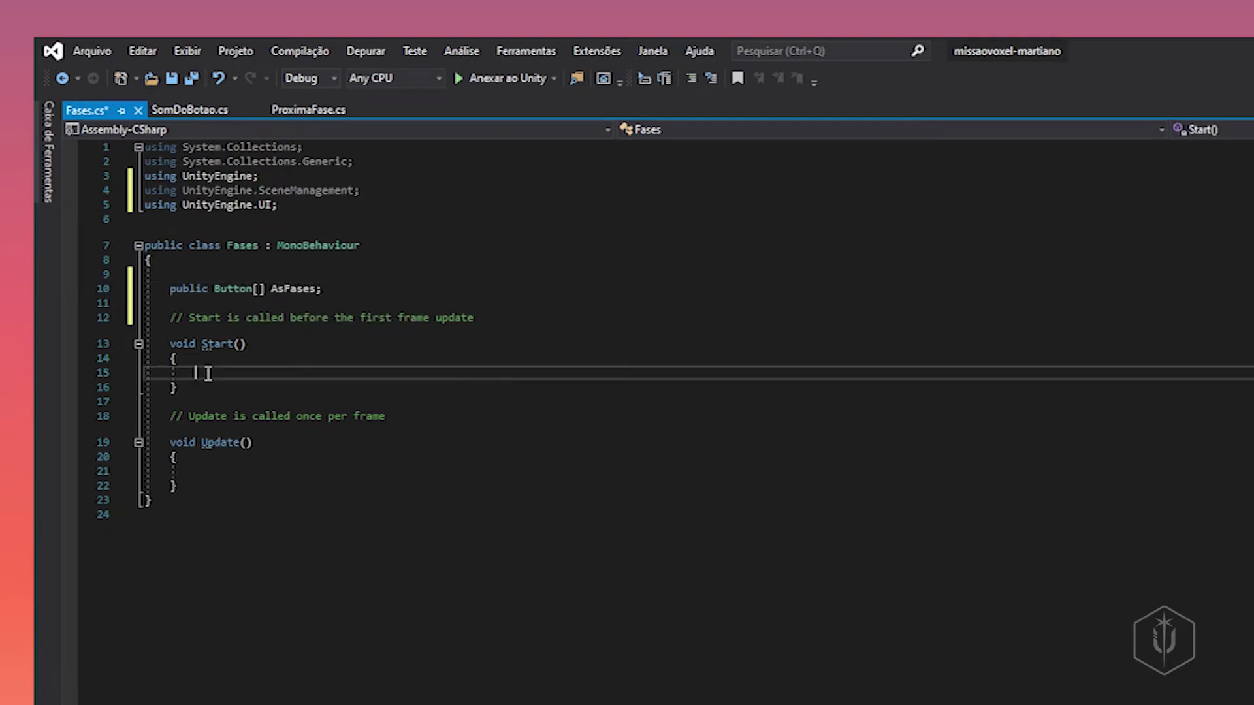
- Write int Level = PlayerPrefs.GetInt("FasesJogo", 13); in Start
type("int ")
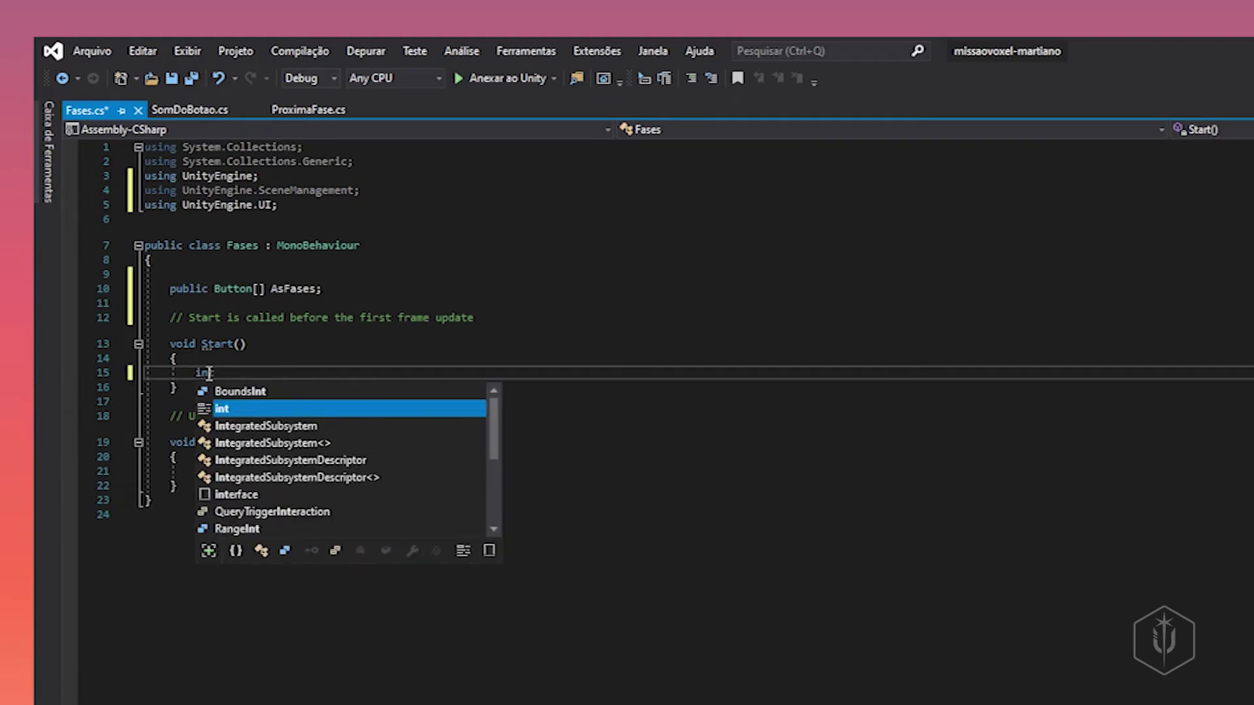
type("Level =")
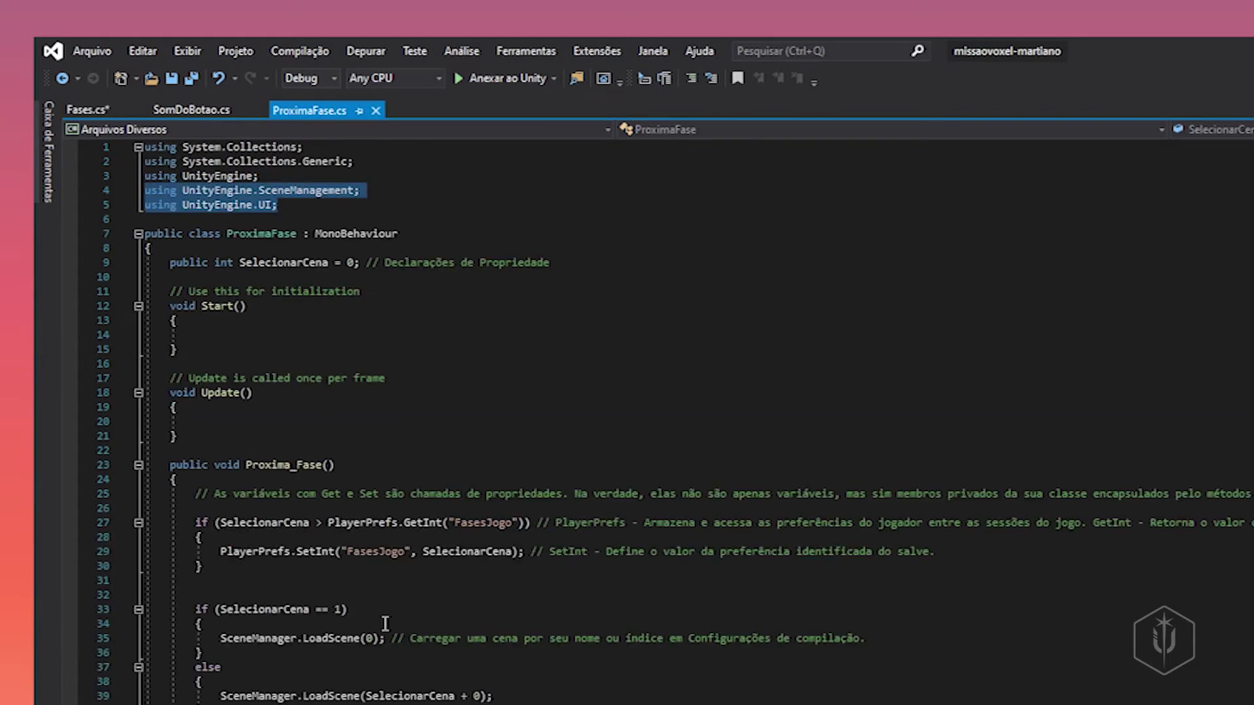
mouse_move(215, 552)
left_mouse_down()
mouse_move(335, 552)
mouse_move(520, 523)
left_mouse_up()
key("ctrl+c")
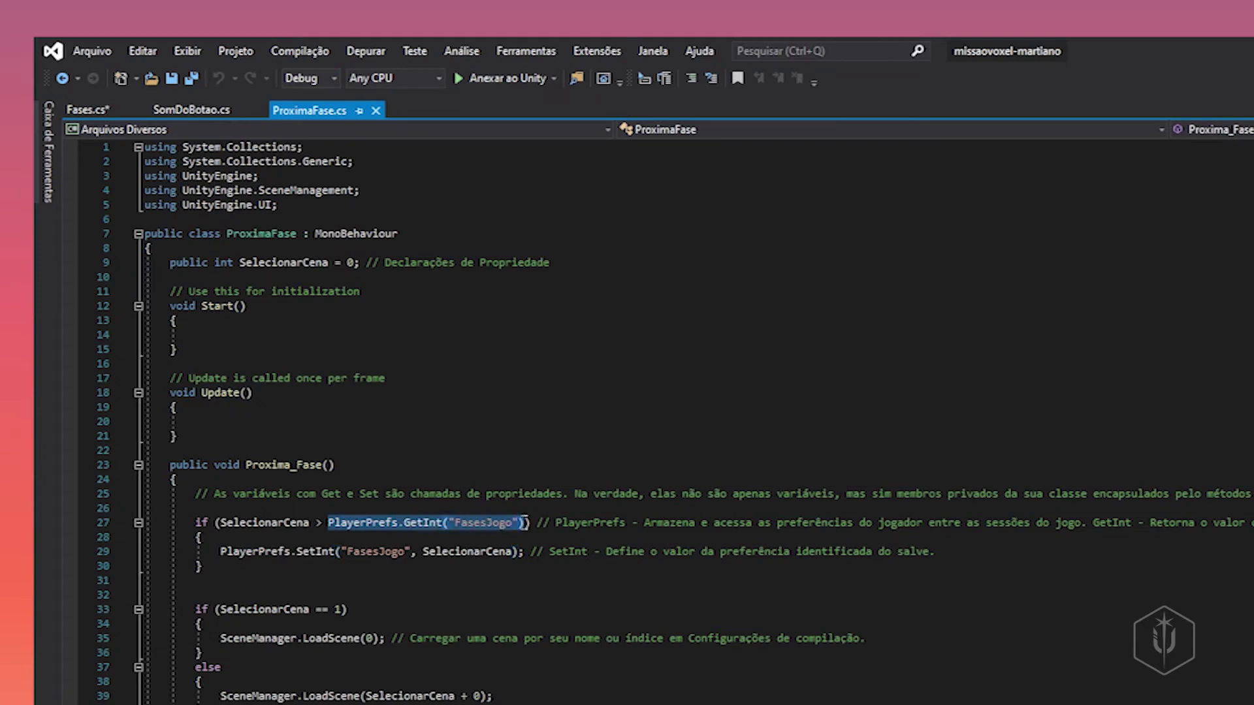
key("ctrl+Tab")
key("ctrl+v")
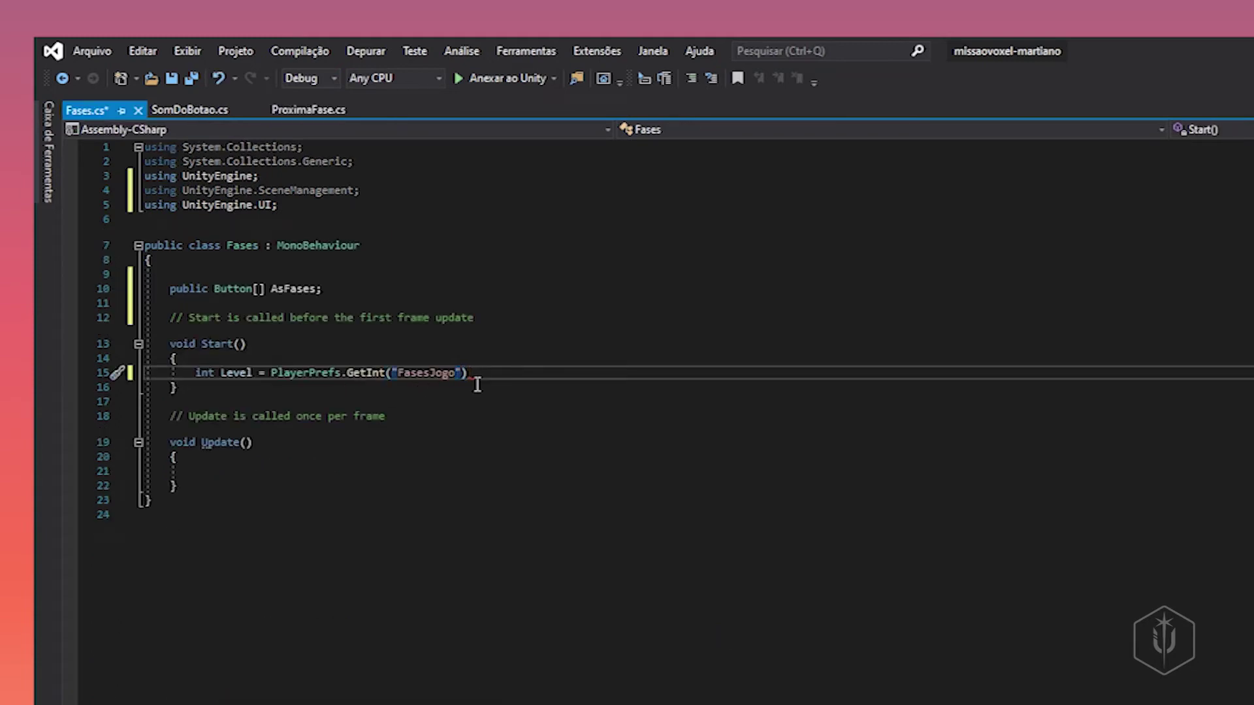
type(", ")
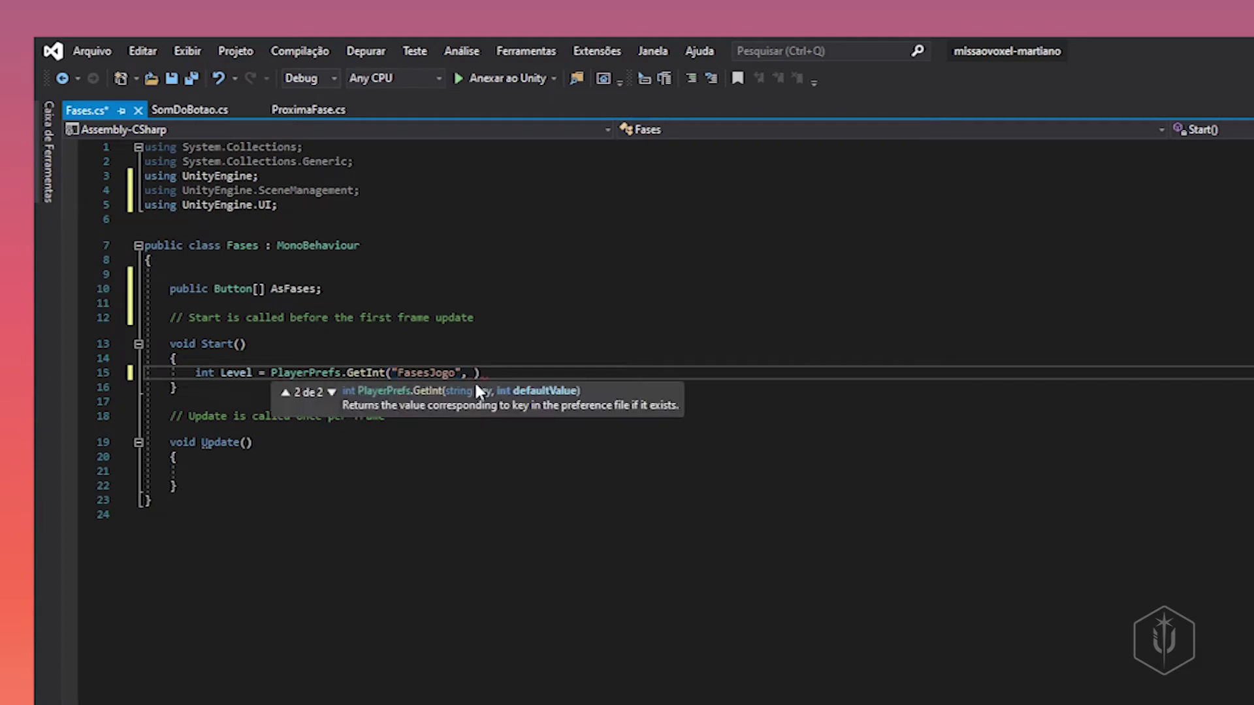
type("1")
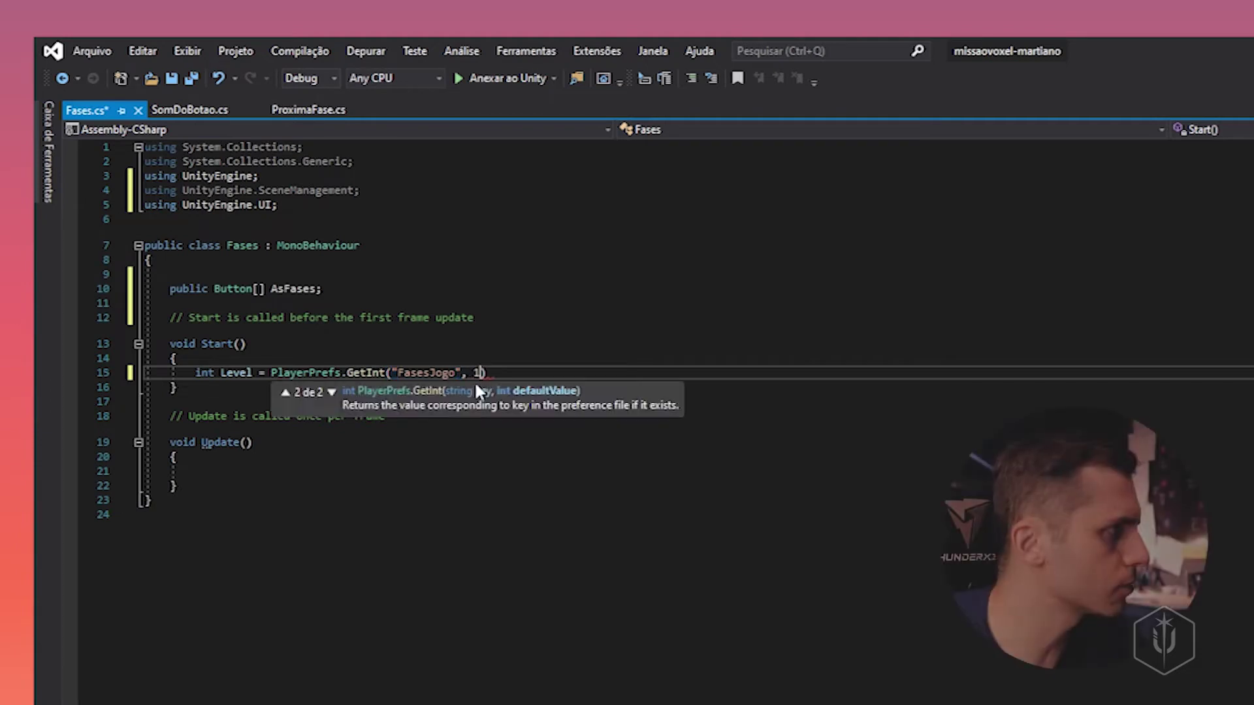
type("3")
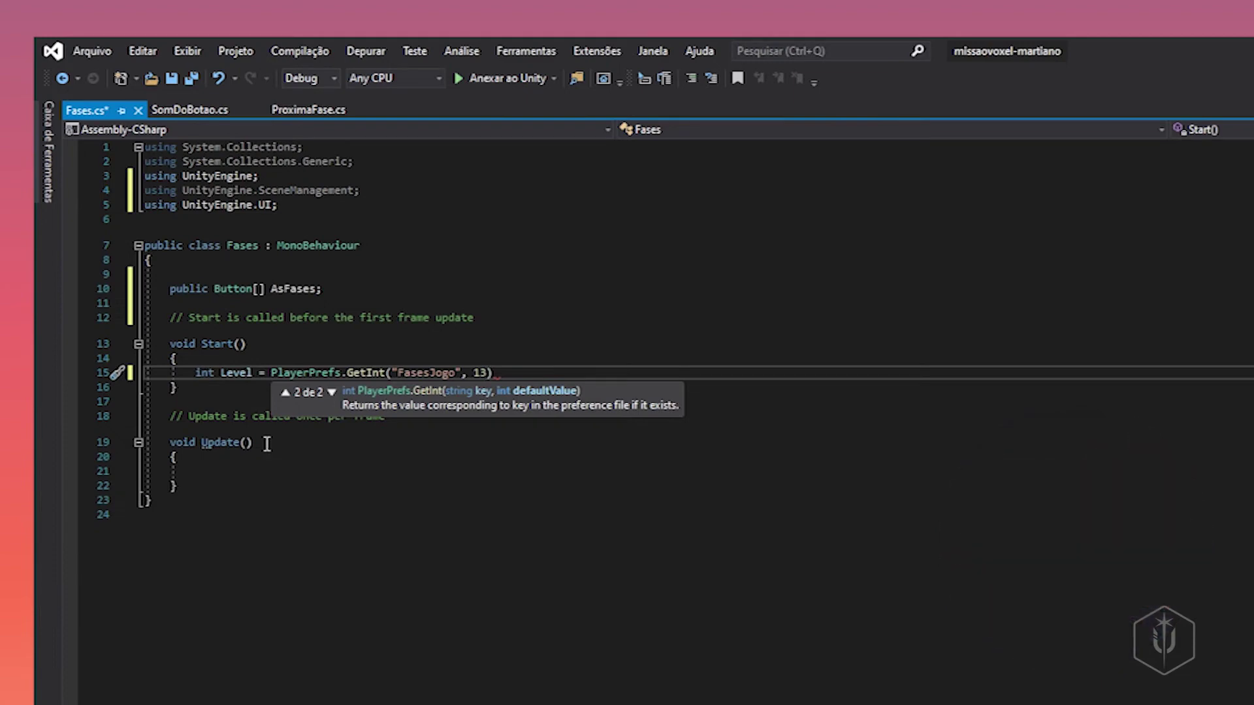
type(";")
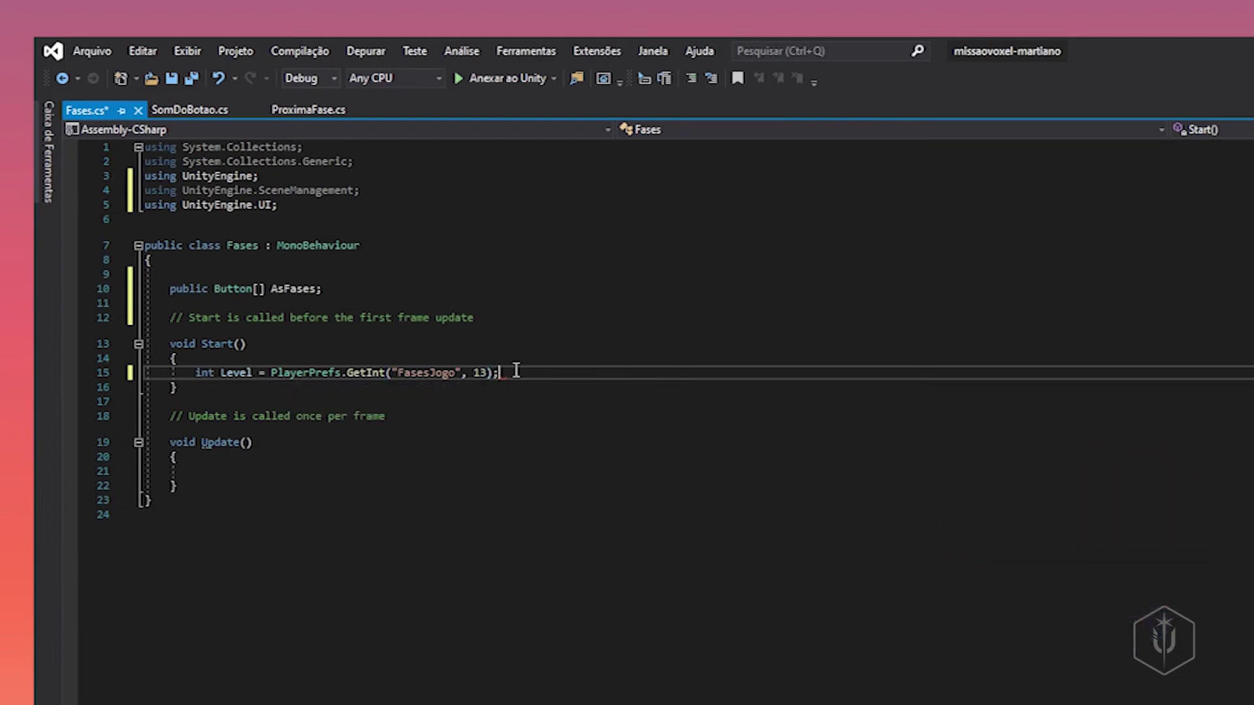
key("Return")
key("Return")
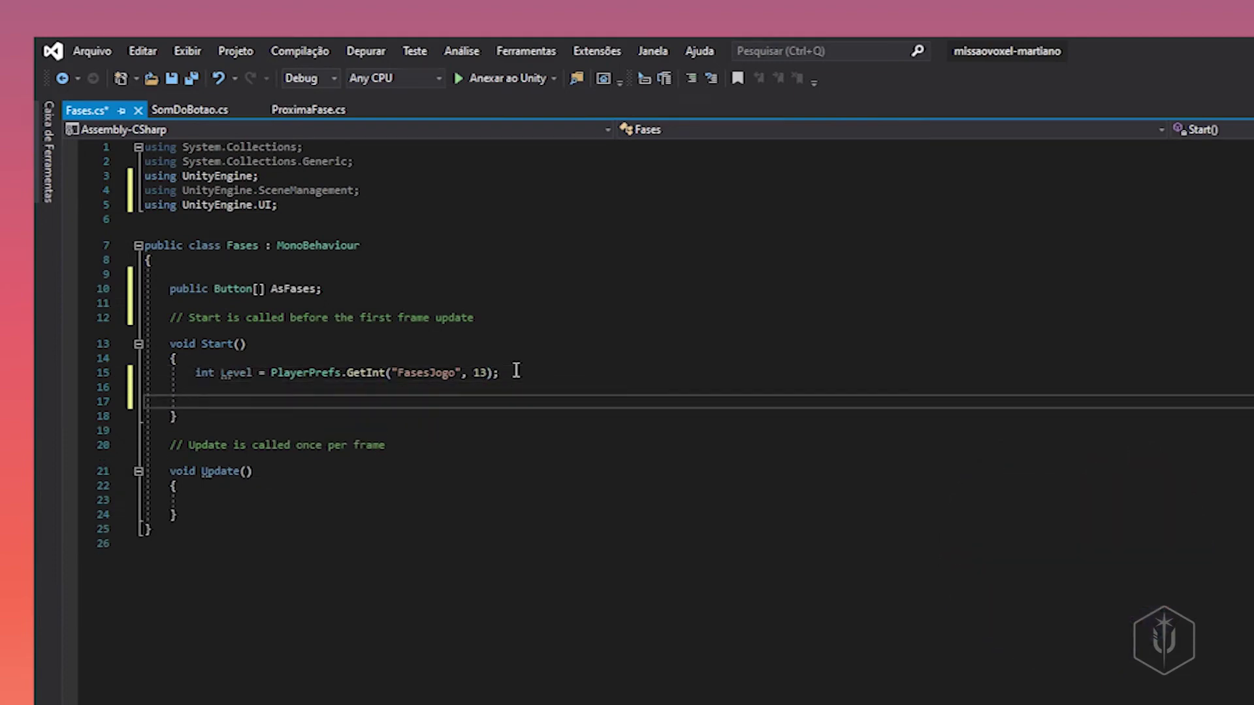
- Insert a for loop over i in Start and prepare to bound it by AsFases
type("fo")
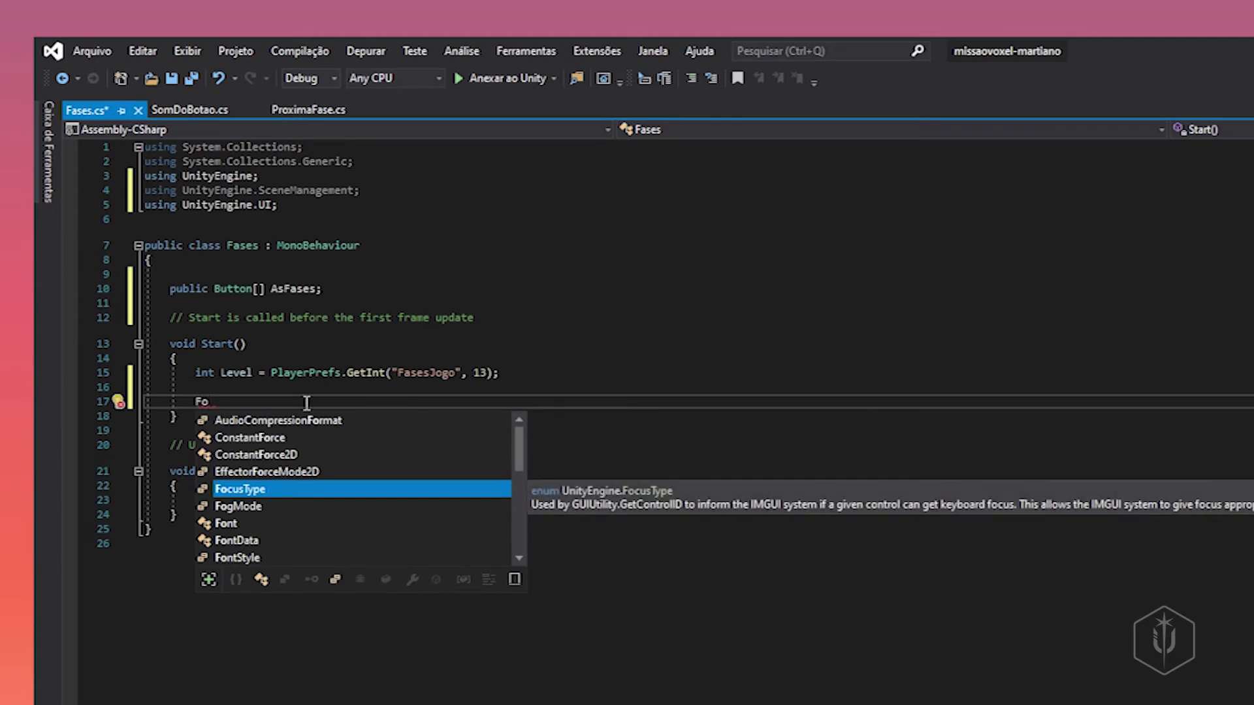
type("r")
key("Tab")
key("Tab")
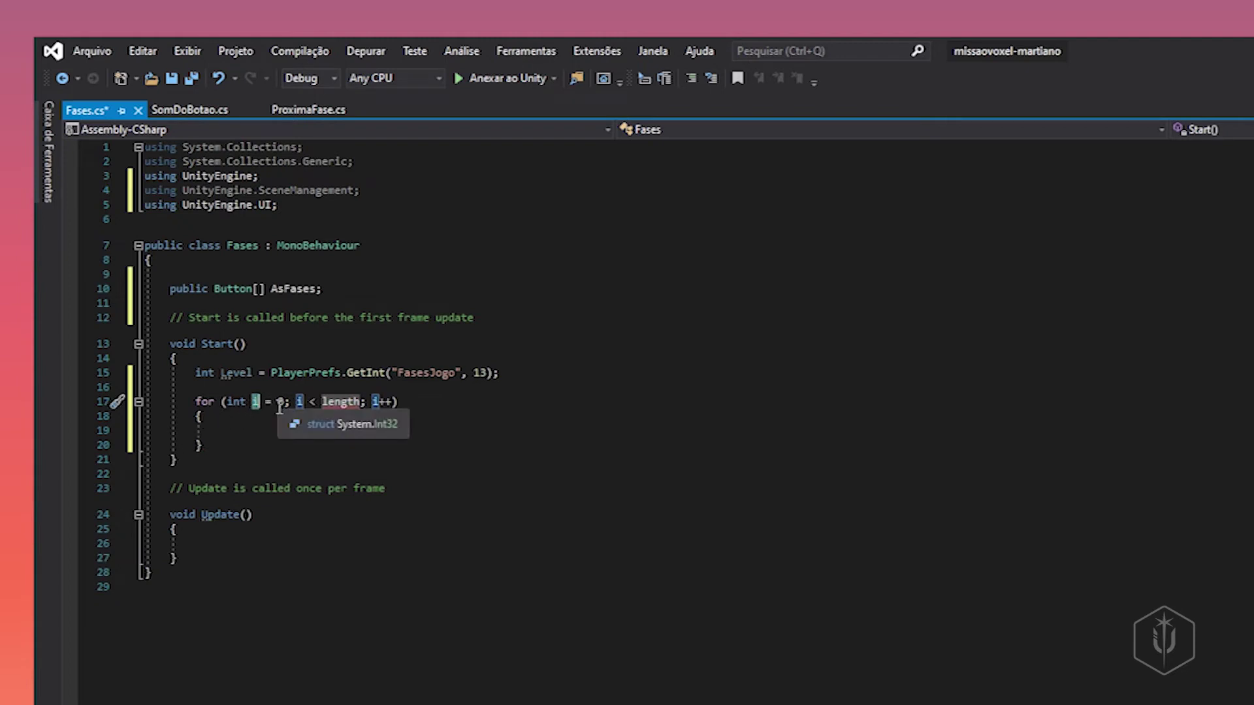
double_click(342, 402)
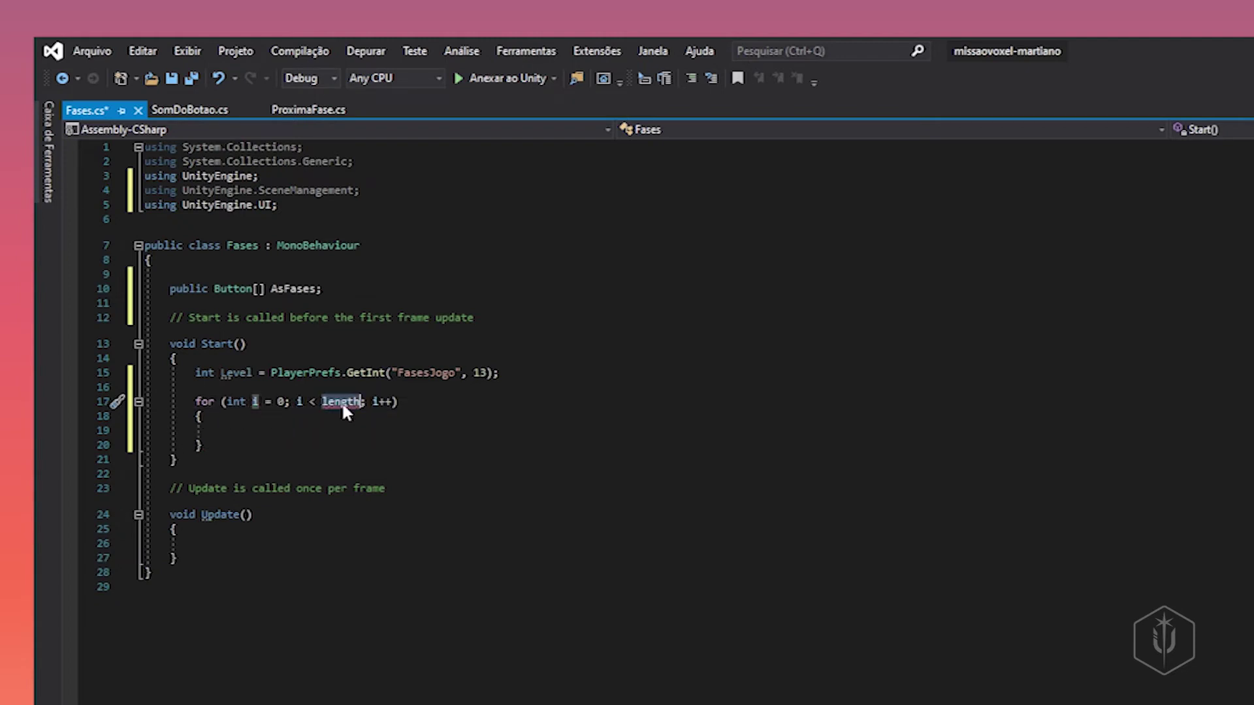
double_click(283, 289)
- Bound the loop by AsFases length and add an if (i + 13 > Level) check
left_click(323, 403)
key("ctrl+v")
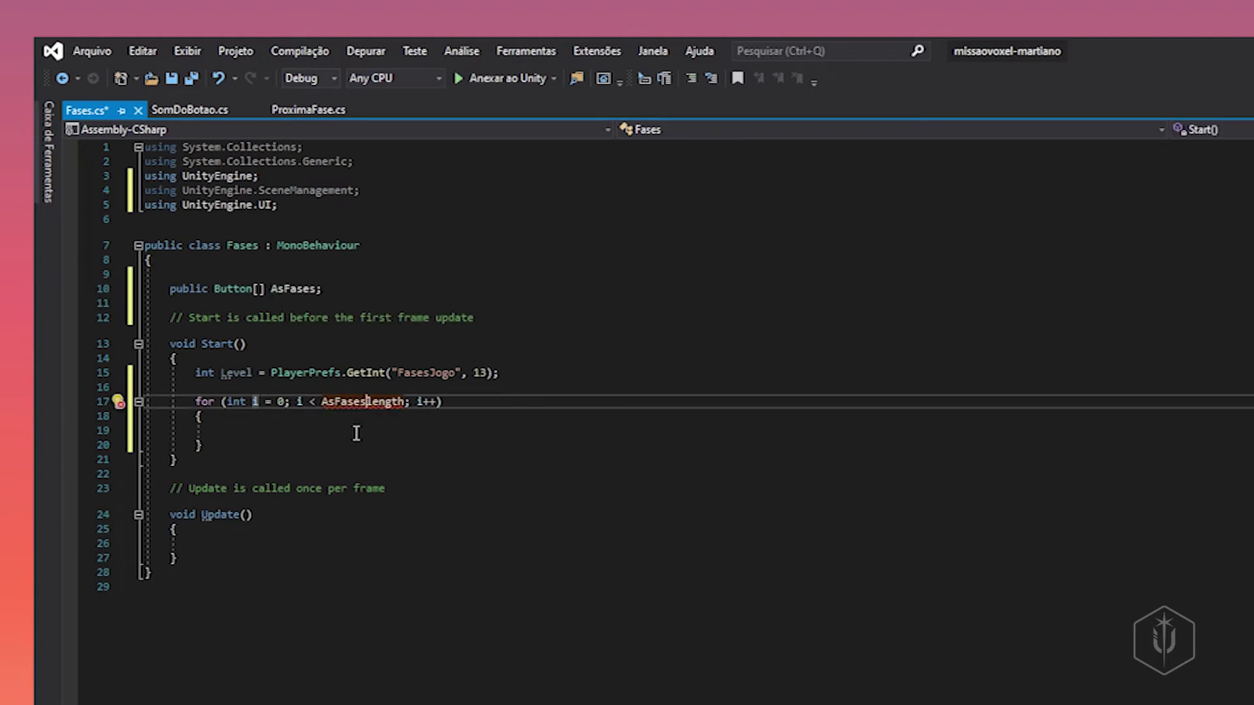
type(".")
left_click(258, 430)
type("if")
key("Tab")
key("Tab")
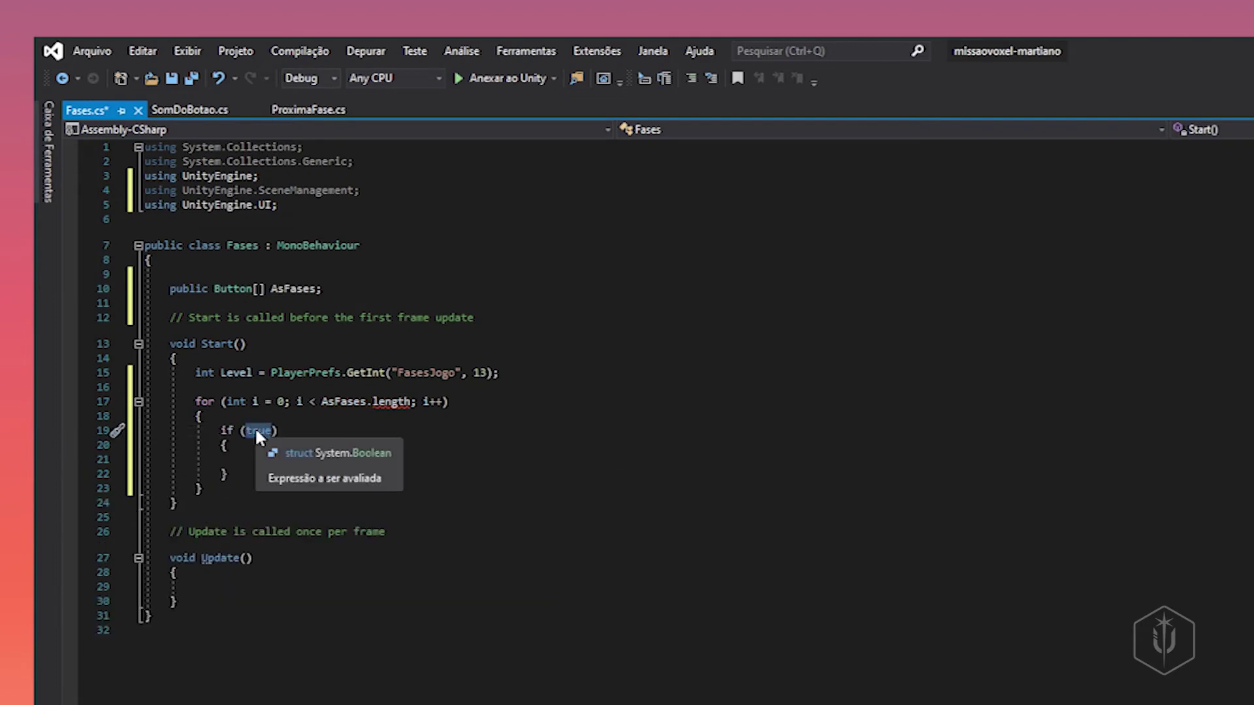
type("i + 13 > Le")
key("Tab")
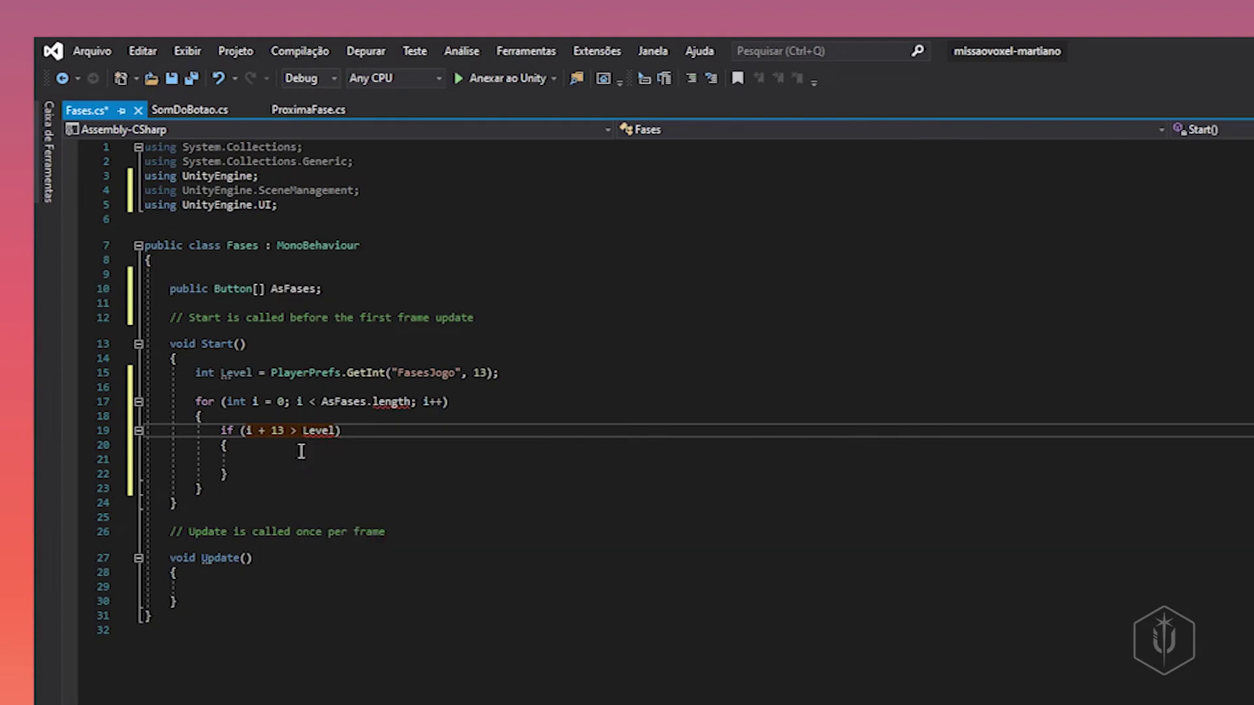
- Inside the if, set AsFases[i].interactable = false;
double_click(285, 287)
key("ctrl+c")
left_click(261, 460)
key("ctrl+v")
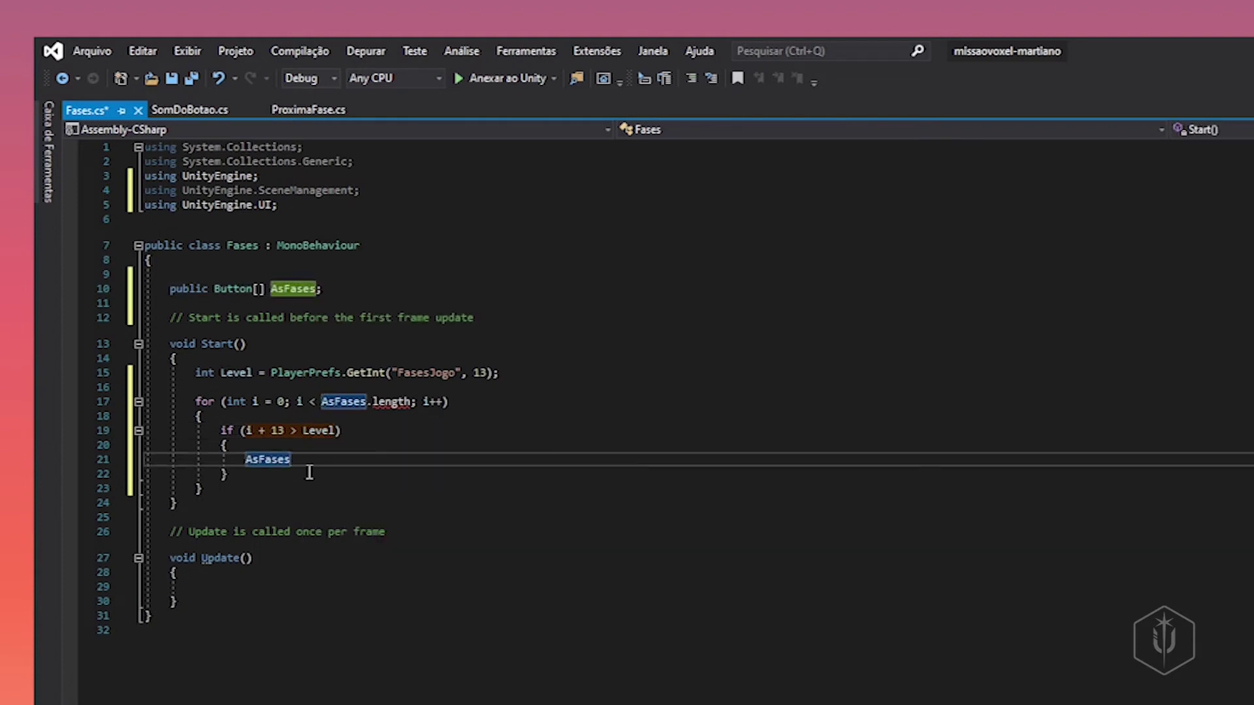
type("[")
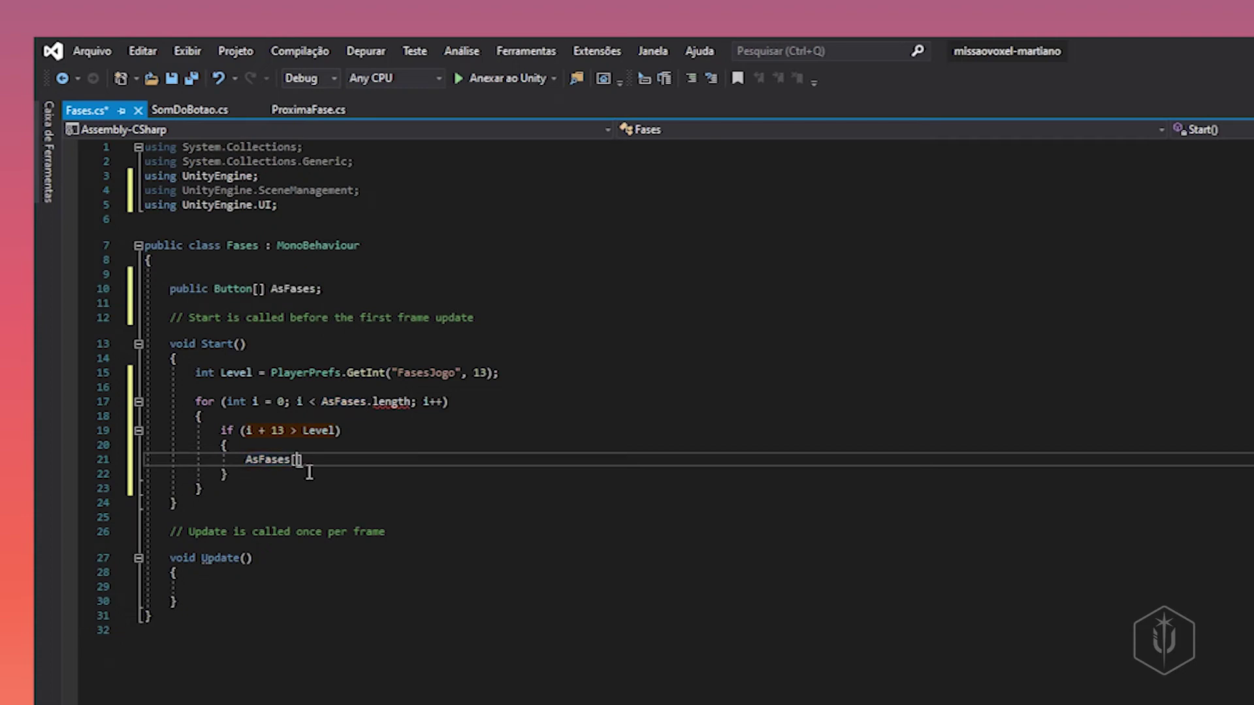
type("i")
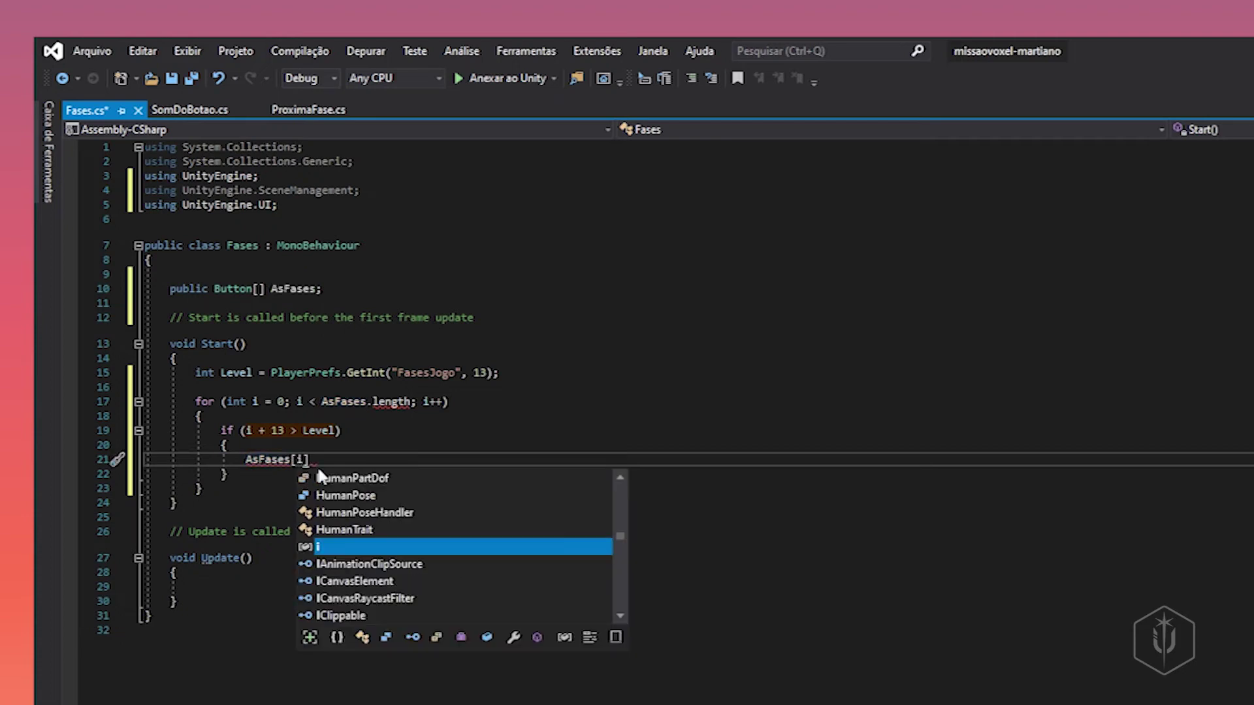
key("Escape")
type(".")
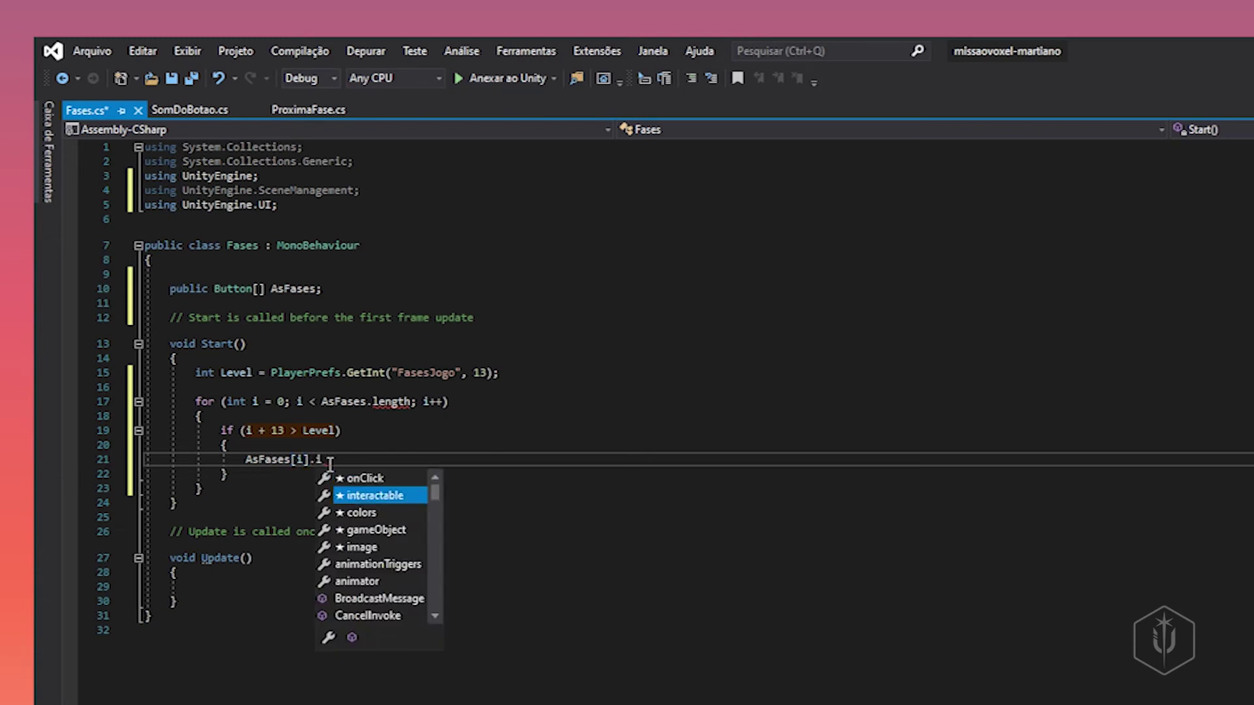
type("in")
key("Tab")
type("= f")
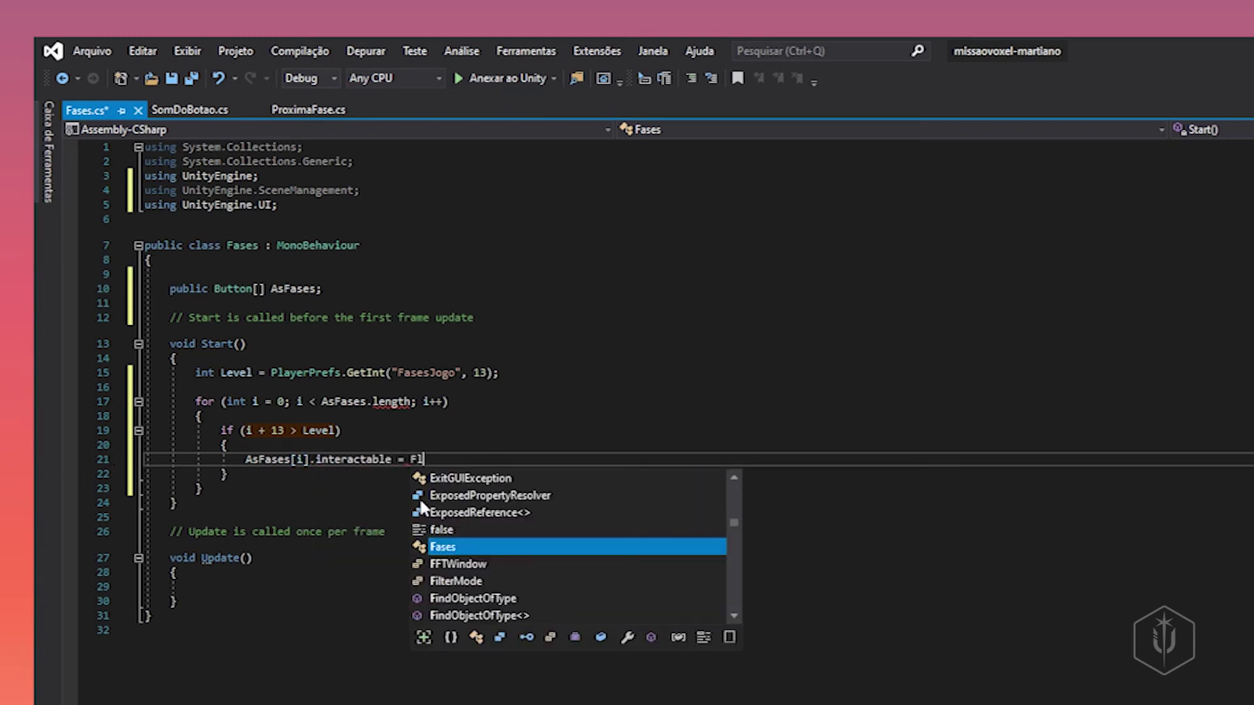
type("alse;")
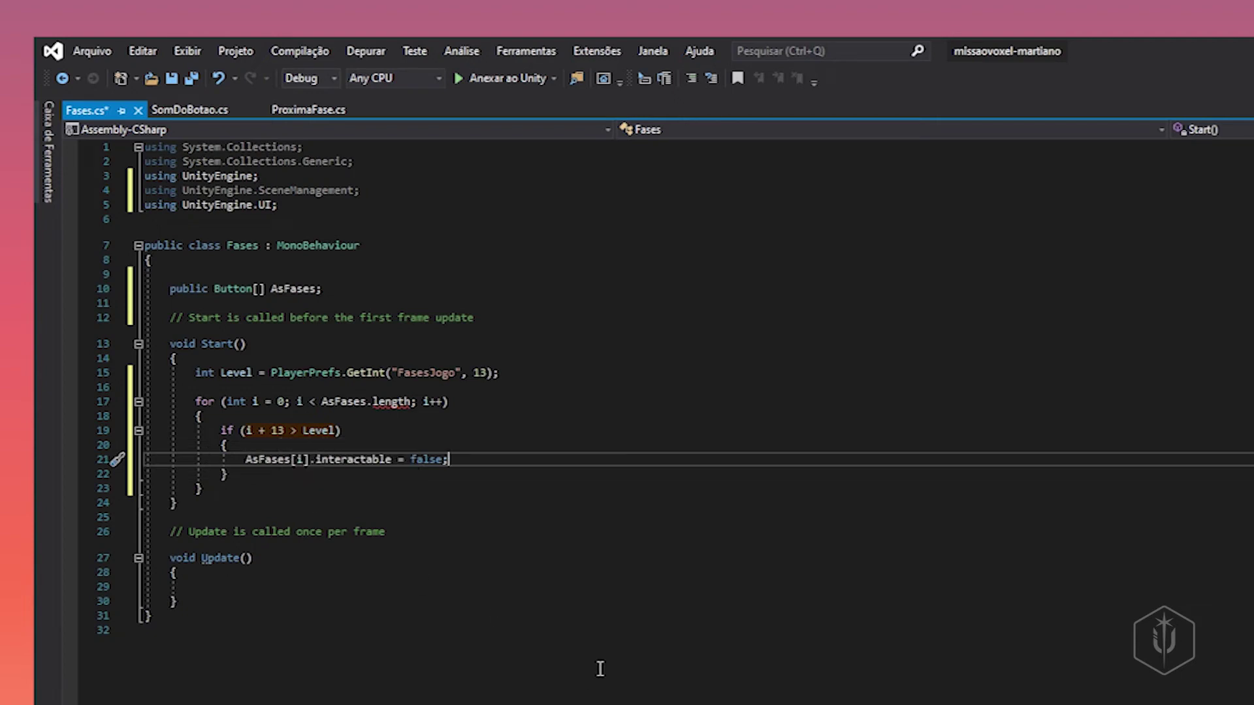
- Save the script and correct the loop bound to AsFases.Length
key("ctrl+s")
left_click(530, 587)
left_click(378, 401)
key("BackSpace")
type("L")
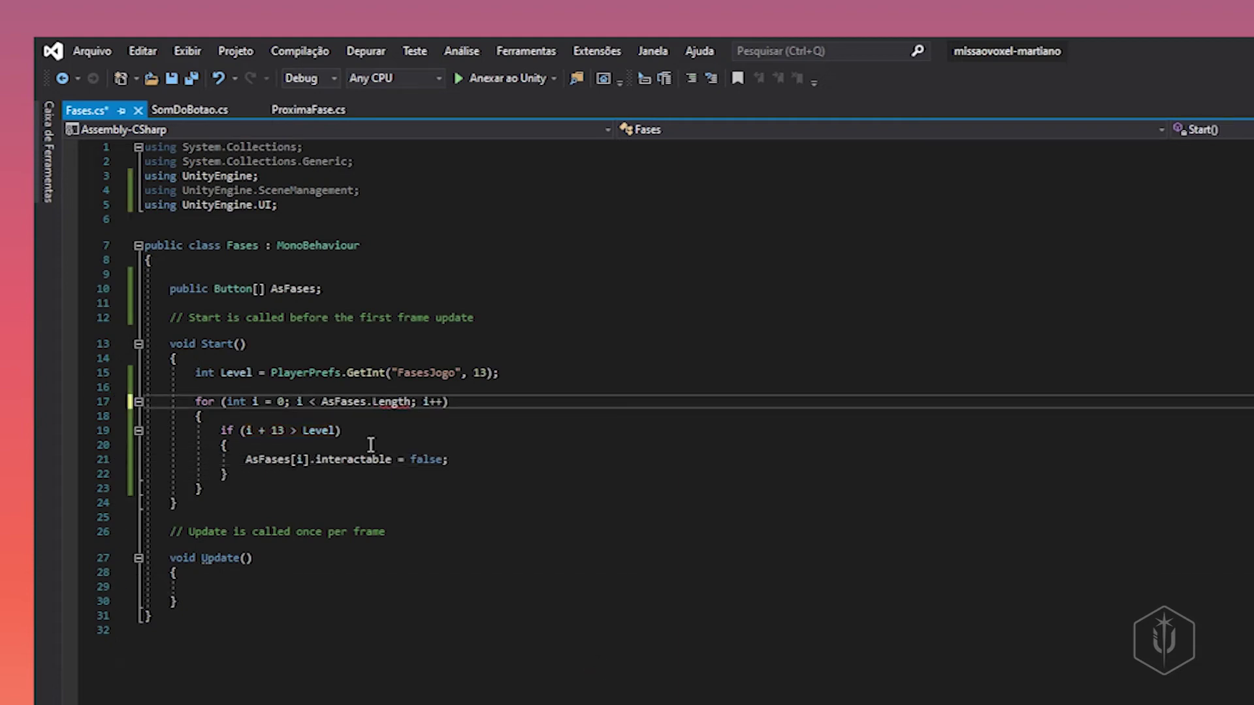
left_click(457, 423)
- Save Fases.cs, return to Unity, and select the Fase2 button under the level-selection group
key("ctrl+s")
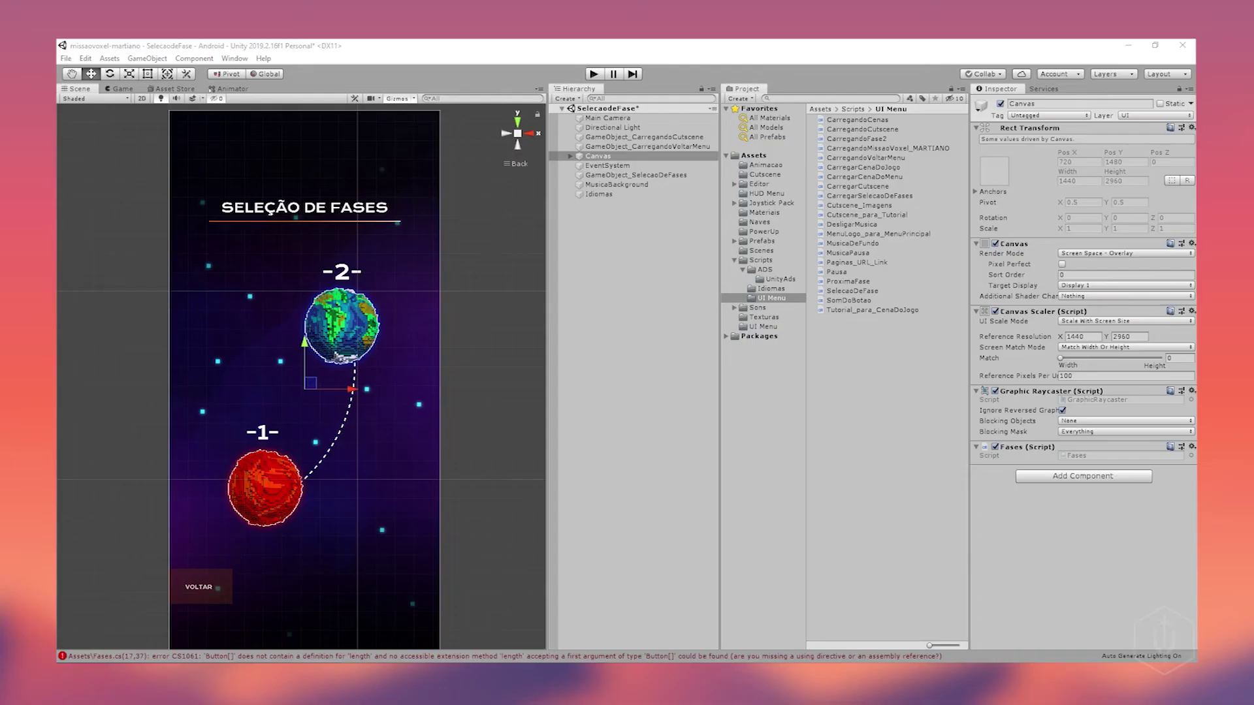
left_click(977, 467)
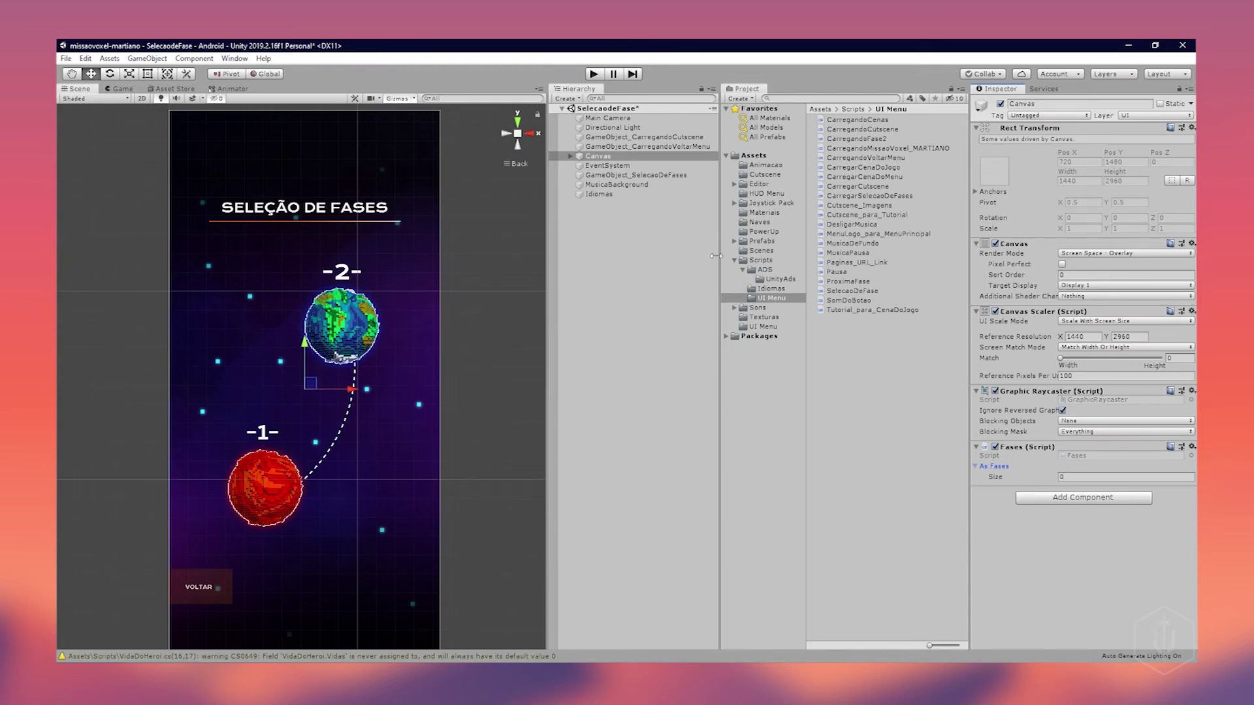
left_click(595, 118)
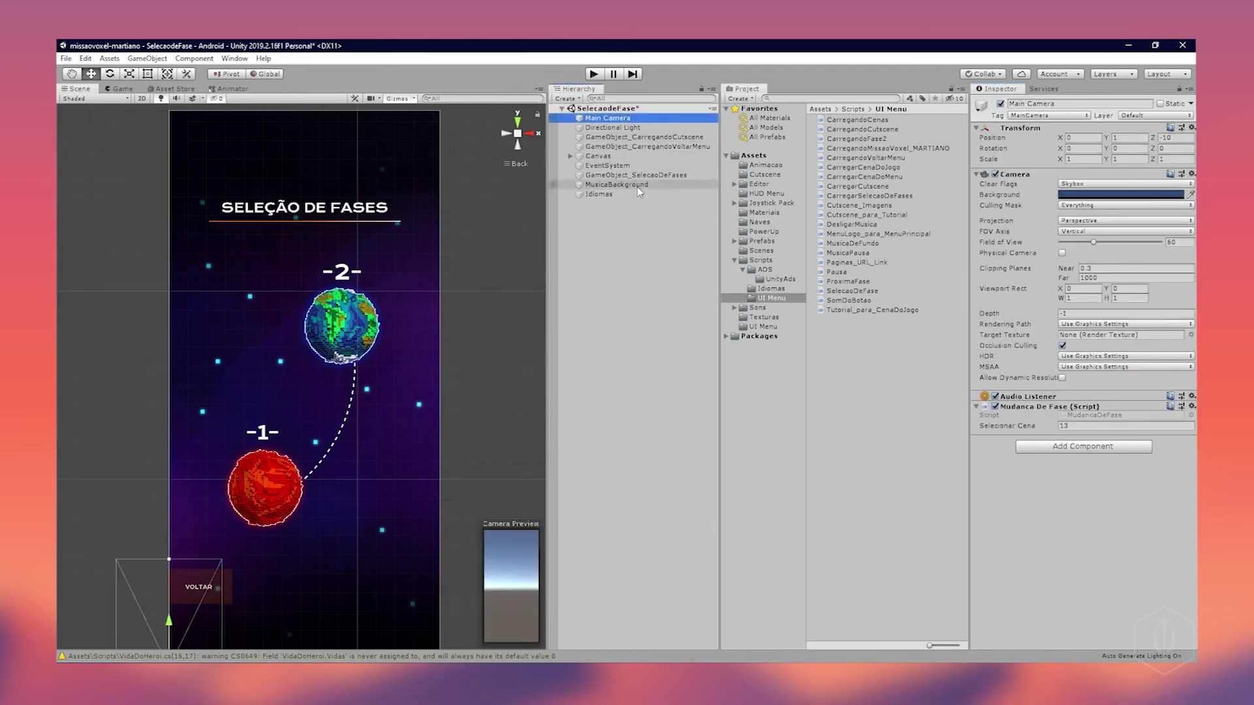
left_click(567, 155)
left_click(570, 156)
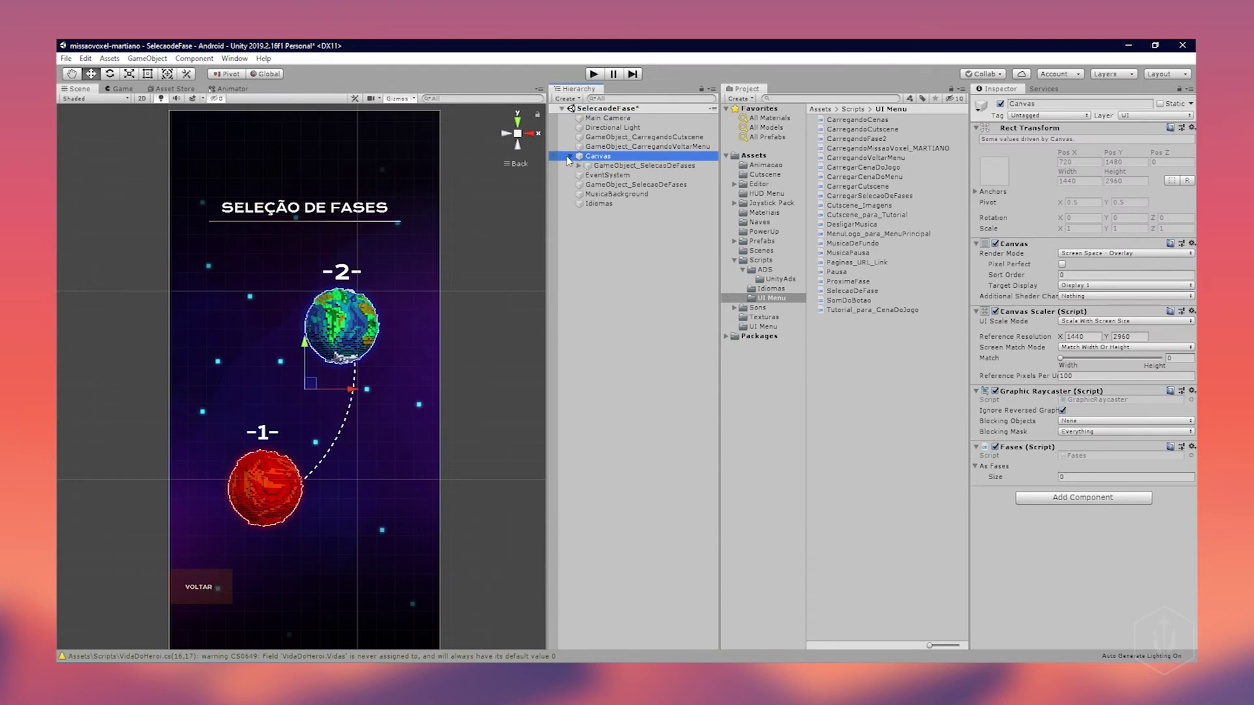
left_click(578, 166)
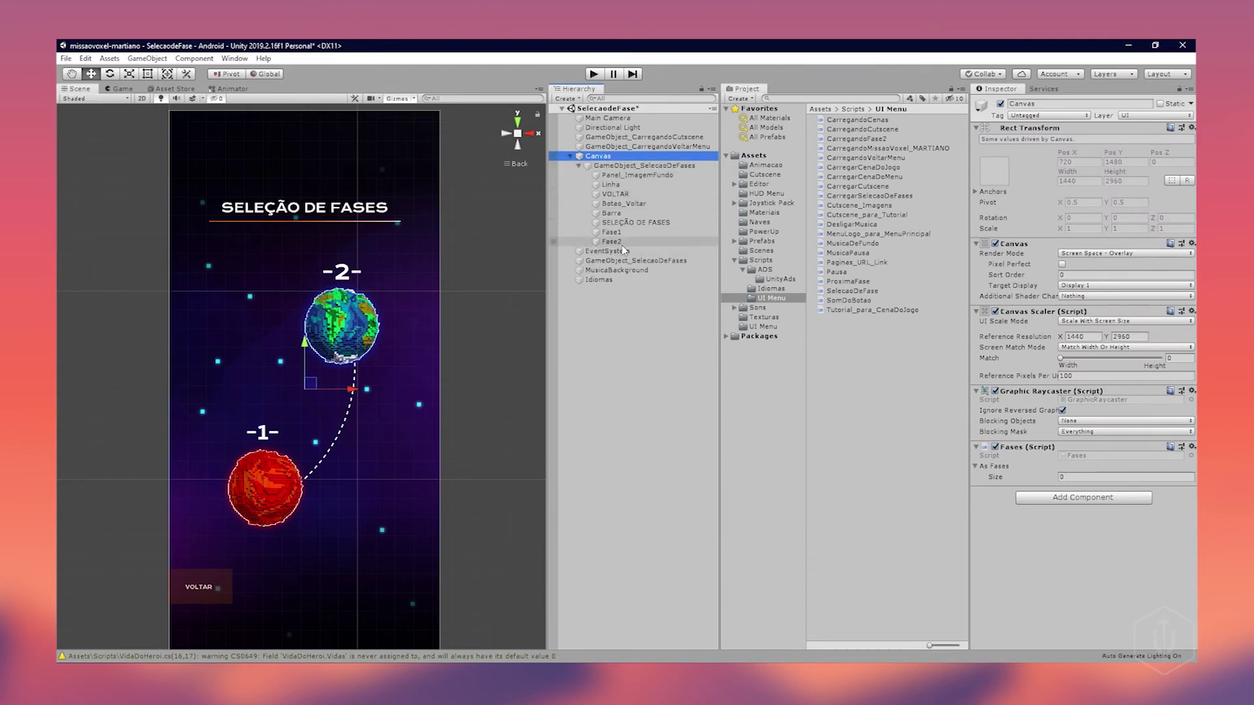
left_click(611, 241)
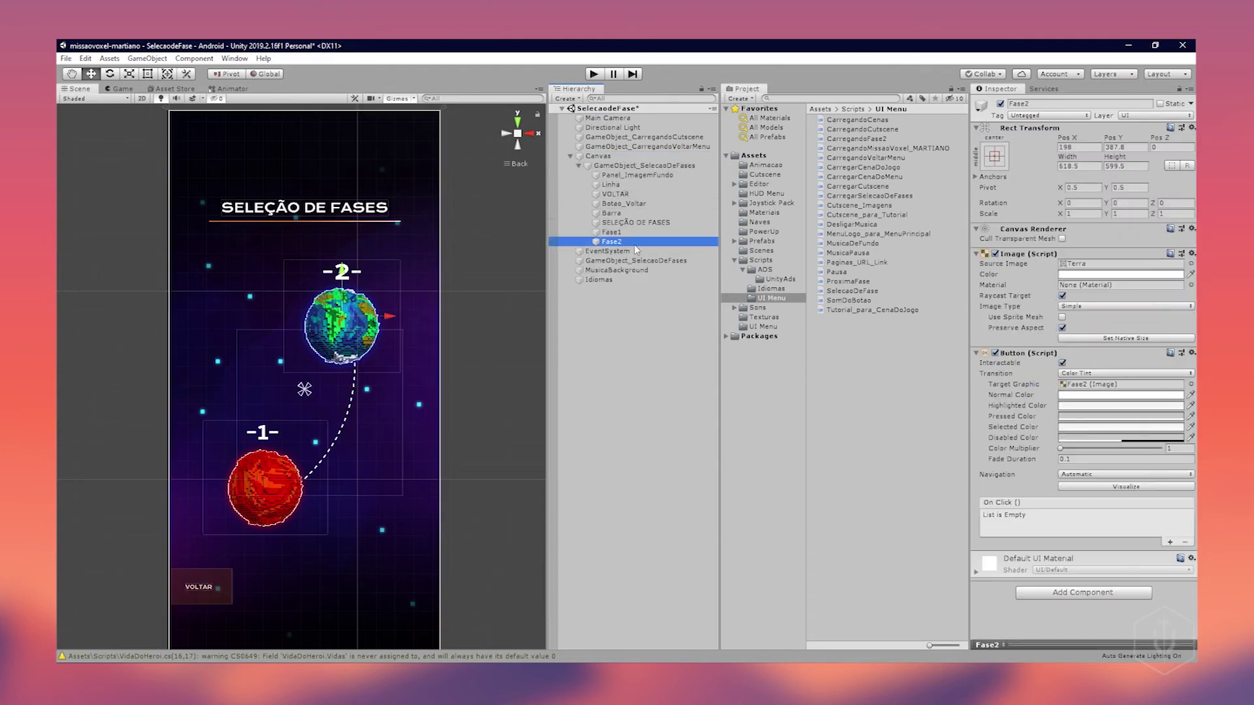
- Add an On Click event on Fase2 calling MudancaDeFase.ProximaFase on Main Camera
left_click(1169, 542)
left_click_drag(615, 119, 1005, 528)
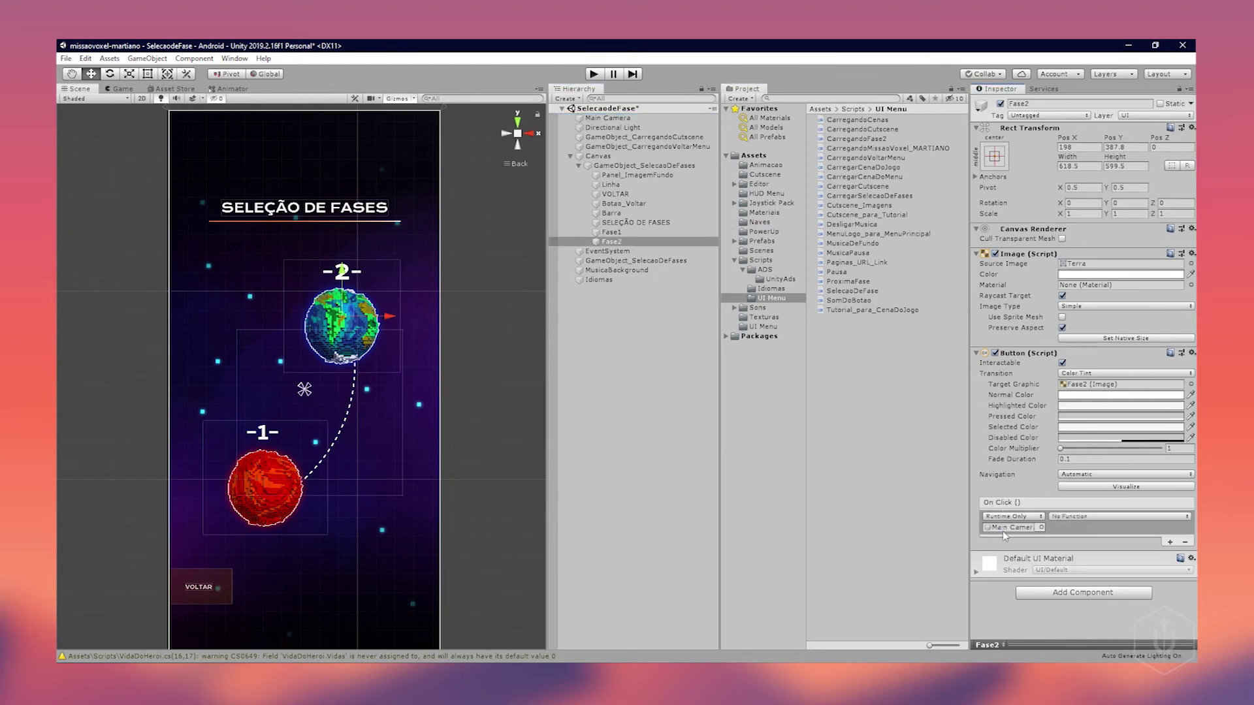
left_click(1076, 516)
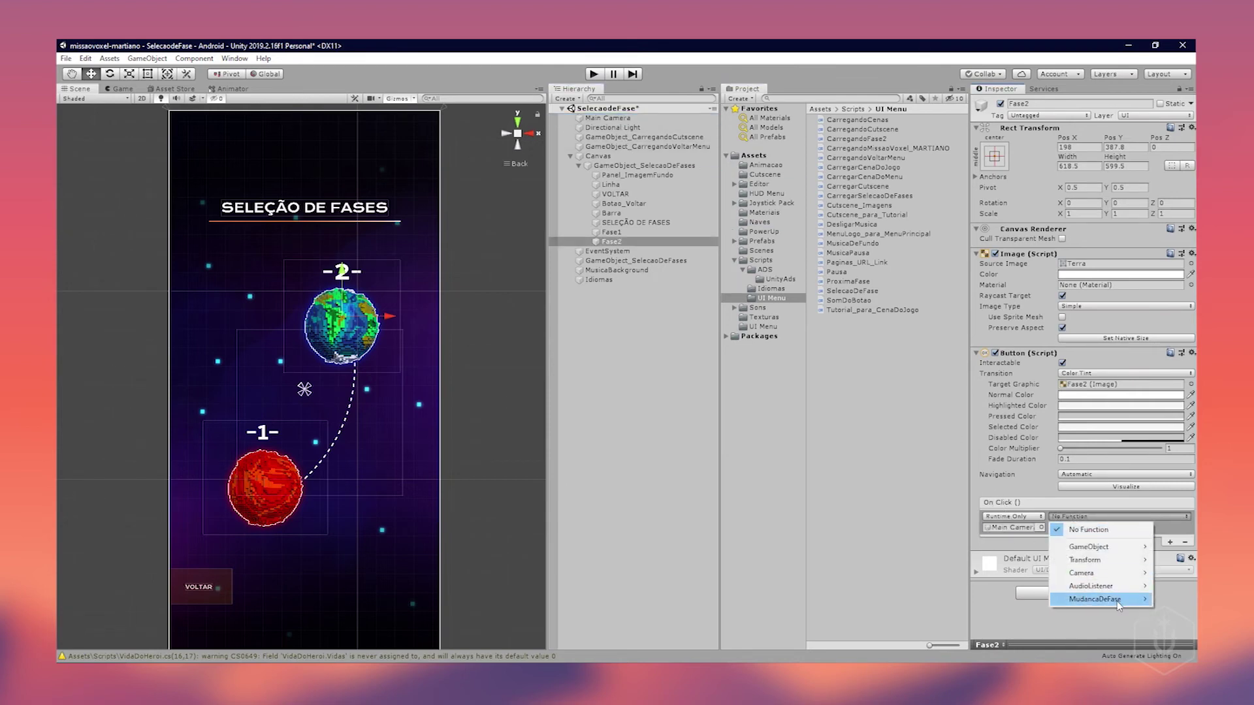
mouse_move(1118, 605)
left_click(944, 546)
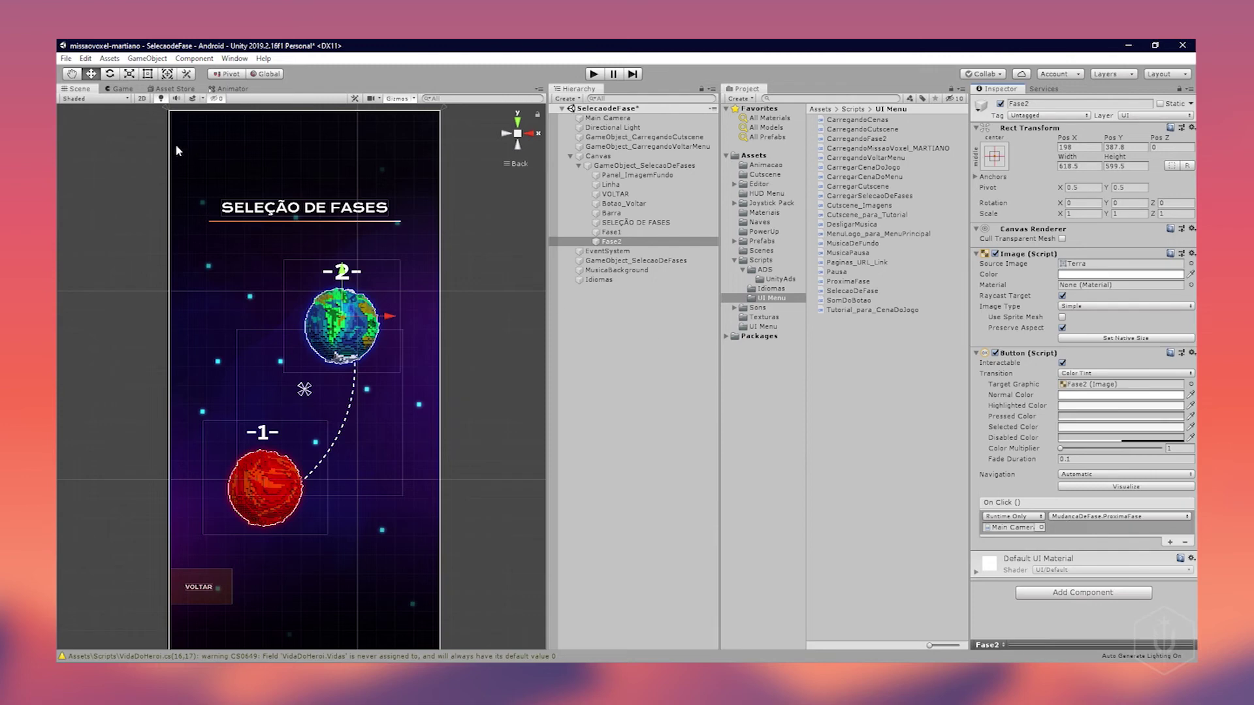
- Save the SelecaodeFase scene
left_click(66, 59)
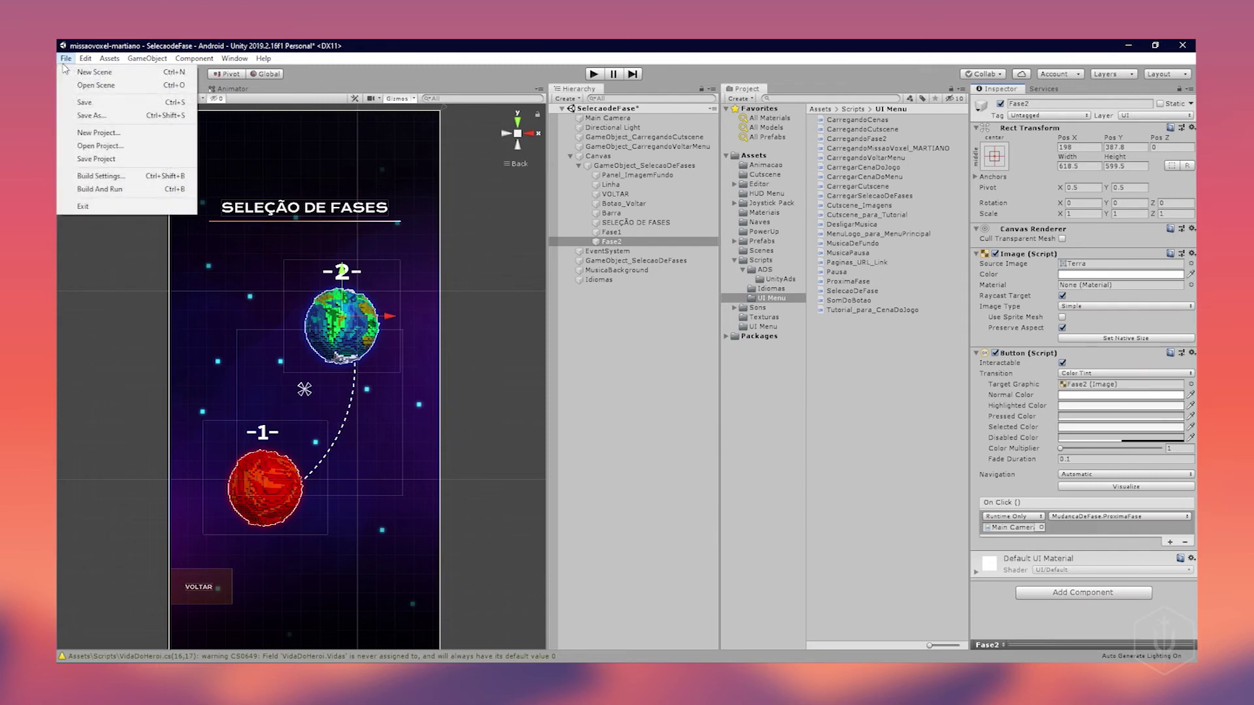
left_click(89, 105)
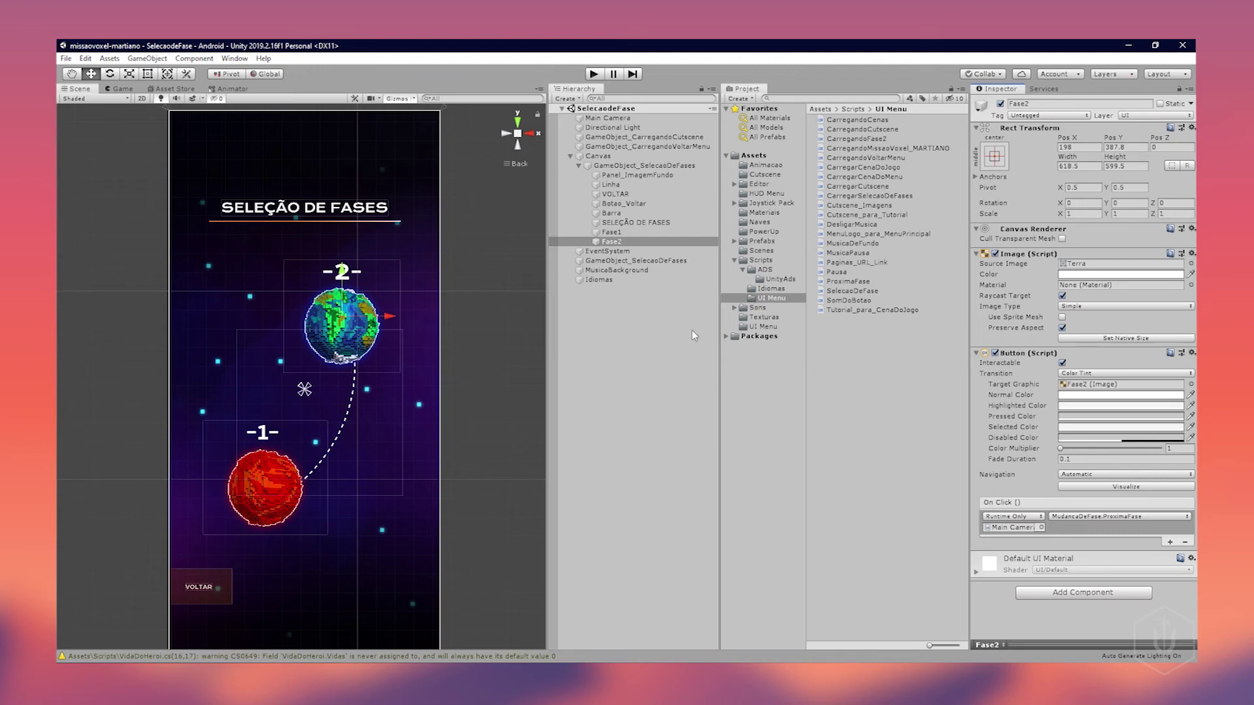
left_click(733, 260)
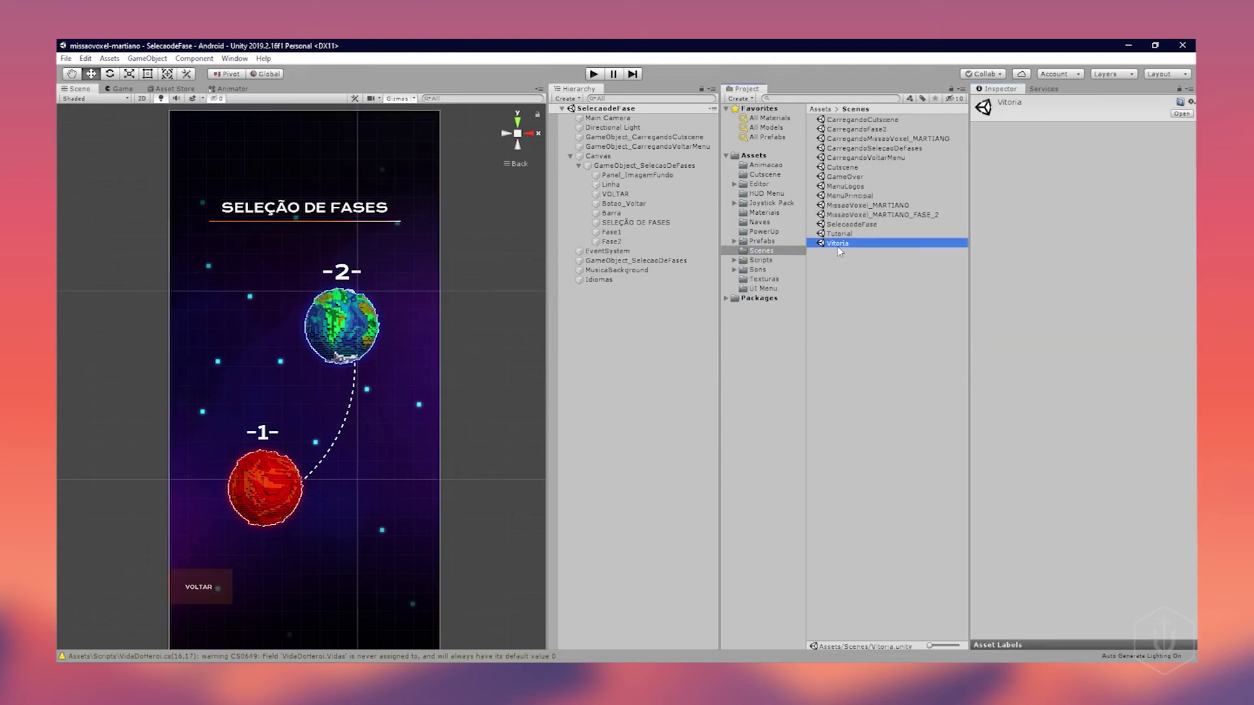
- Open the Vitoria scene and attach MudancaDeFase to Main Camera, editing Selecionar Cena
double_click(837, 243)
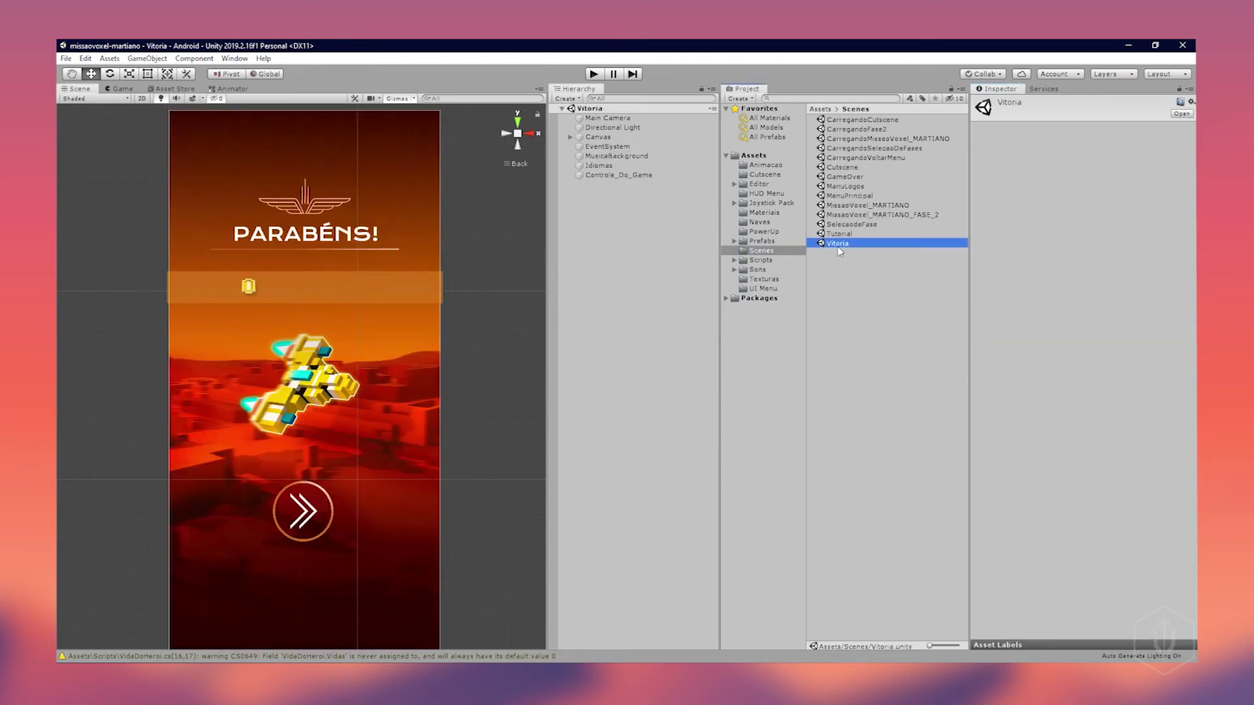
left_click(615, 119)
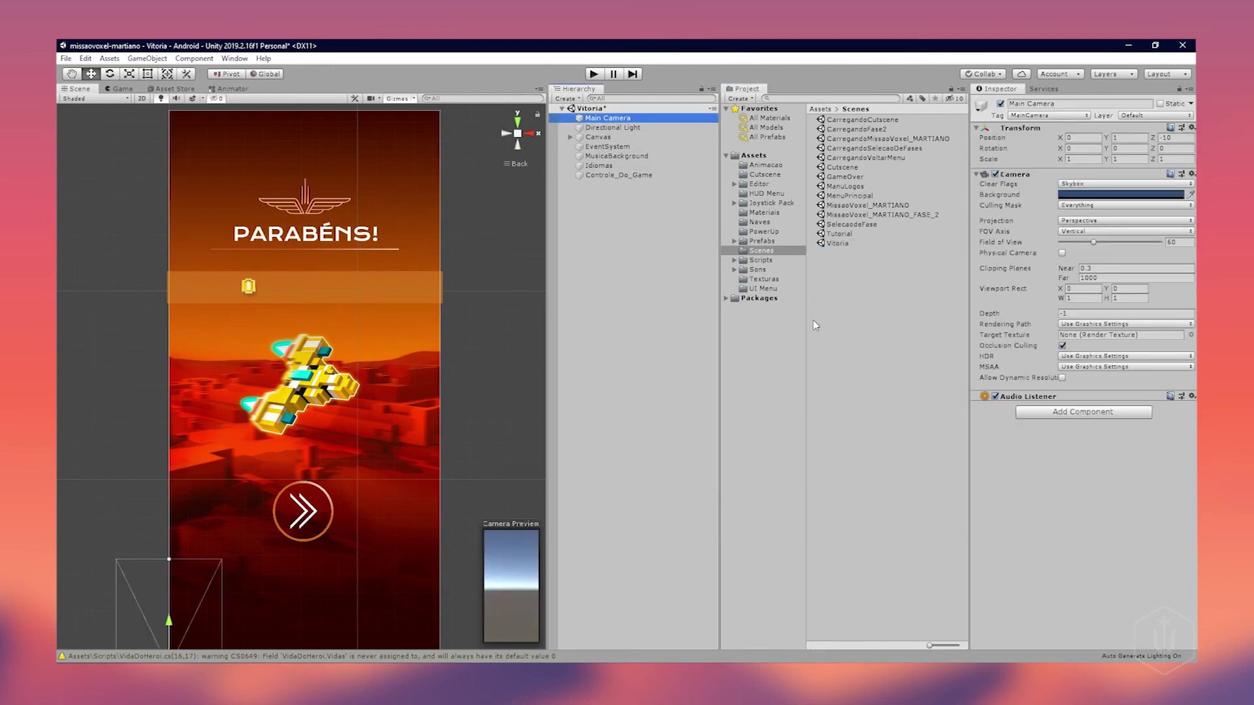
left_click(747, 159)
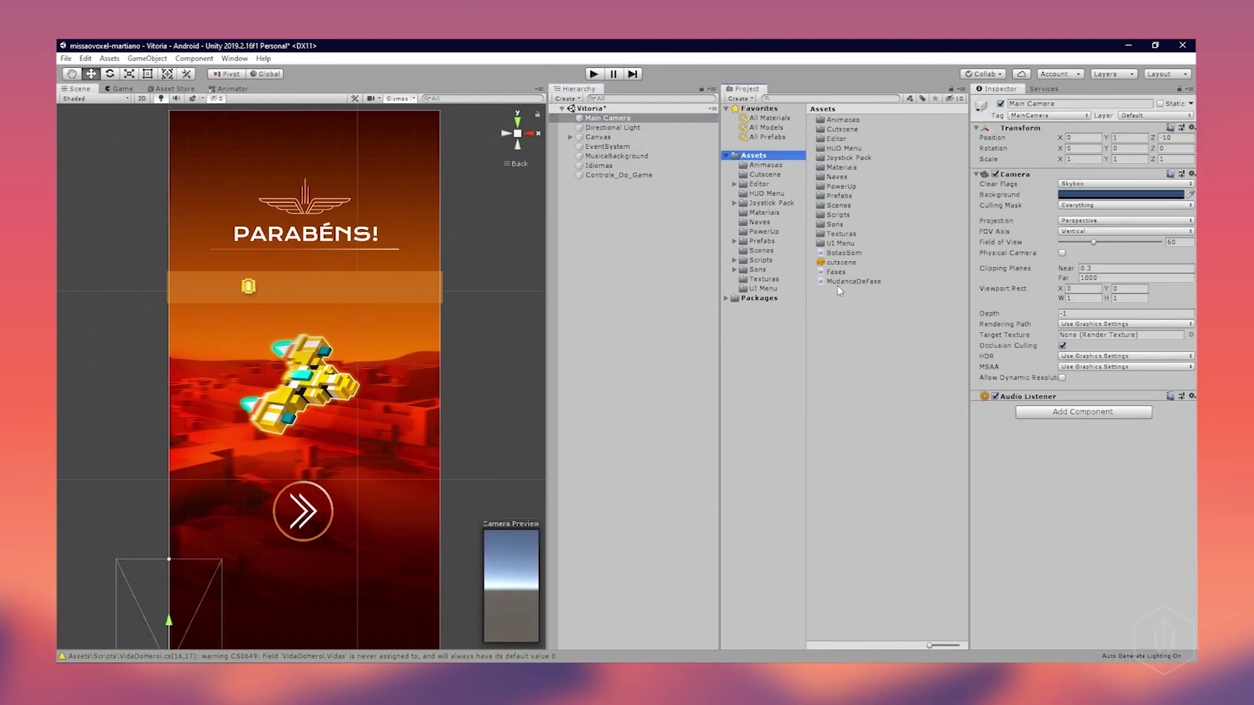
left_click_drag(837, 283, 1010, 427)
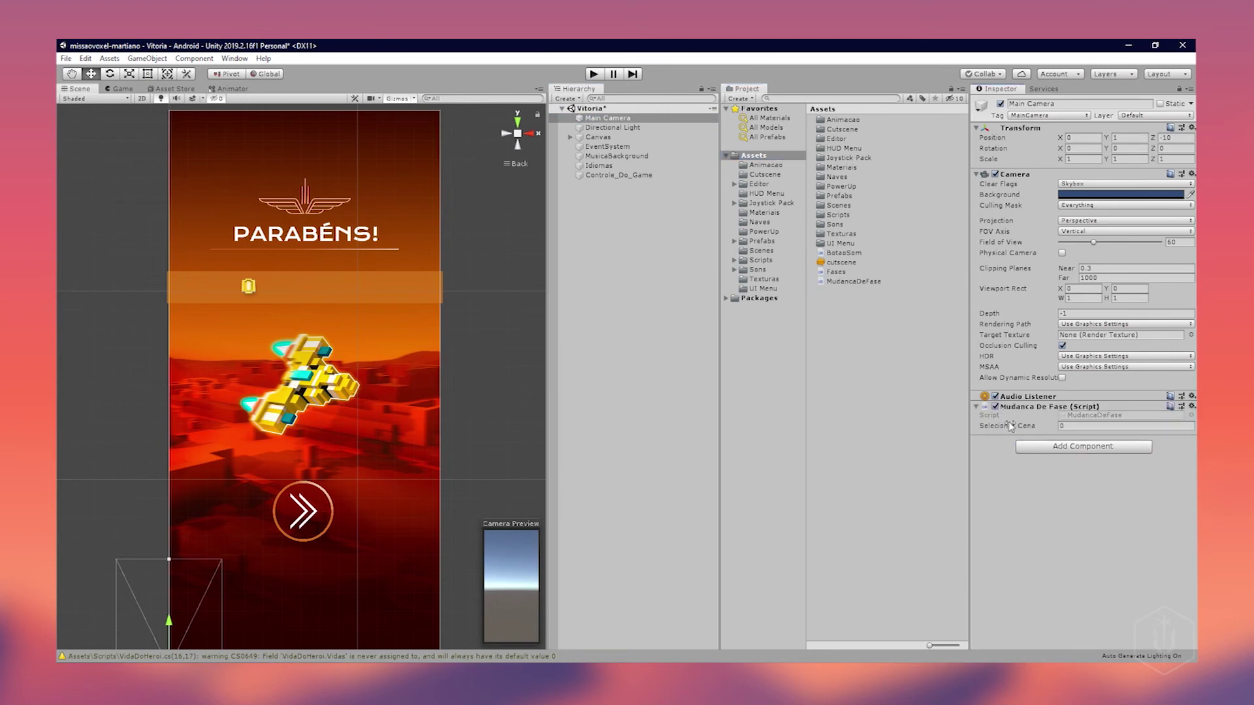
left_click(1052, 428)
type("13")
- Make BotaoParaFase2's On Click call MudancaDeFase.ProximaFase on Main Camera and save the scene
left_click(570, 137)
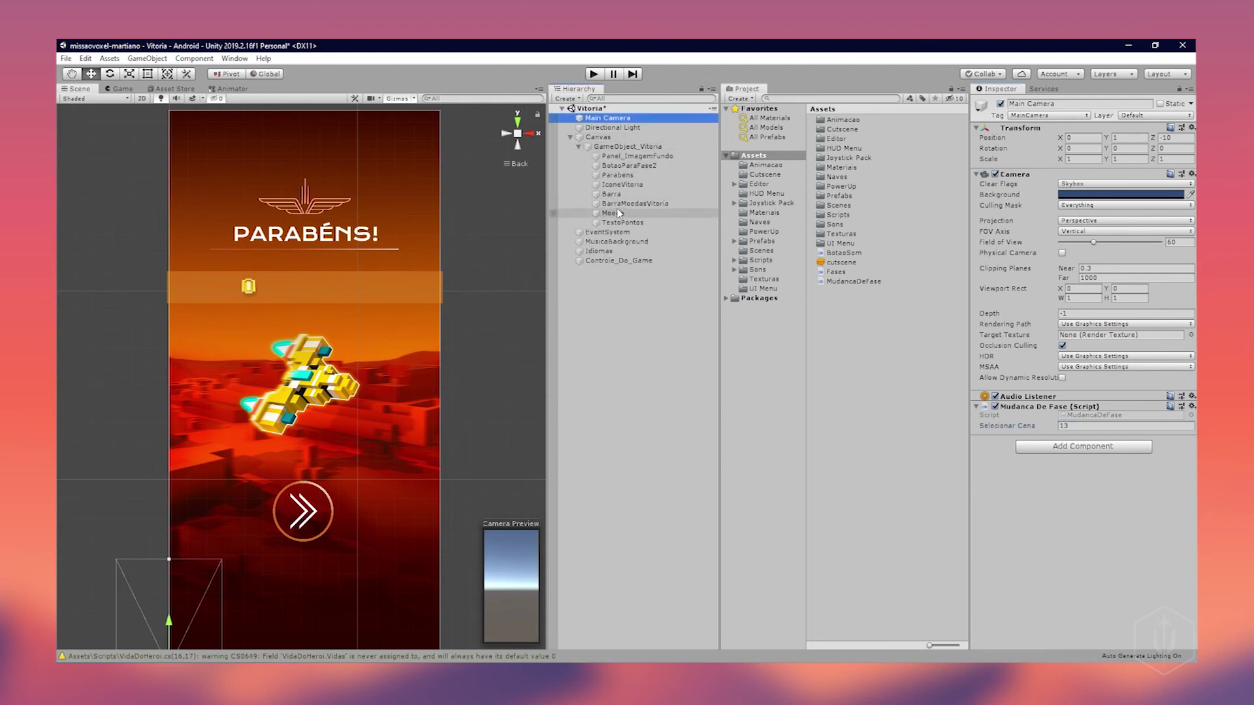
left_click(623, 166)
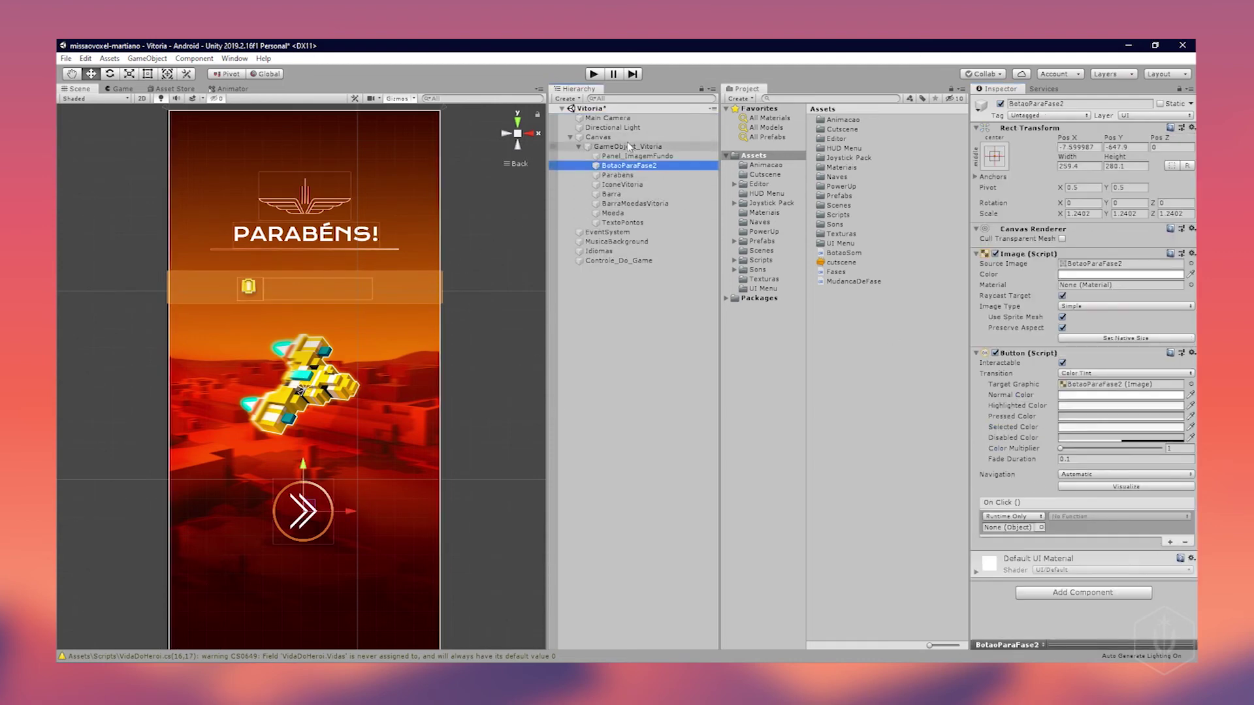
left_click(1003, 533)
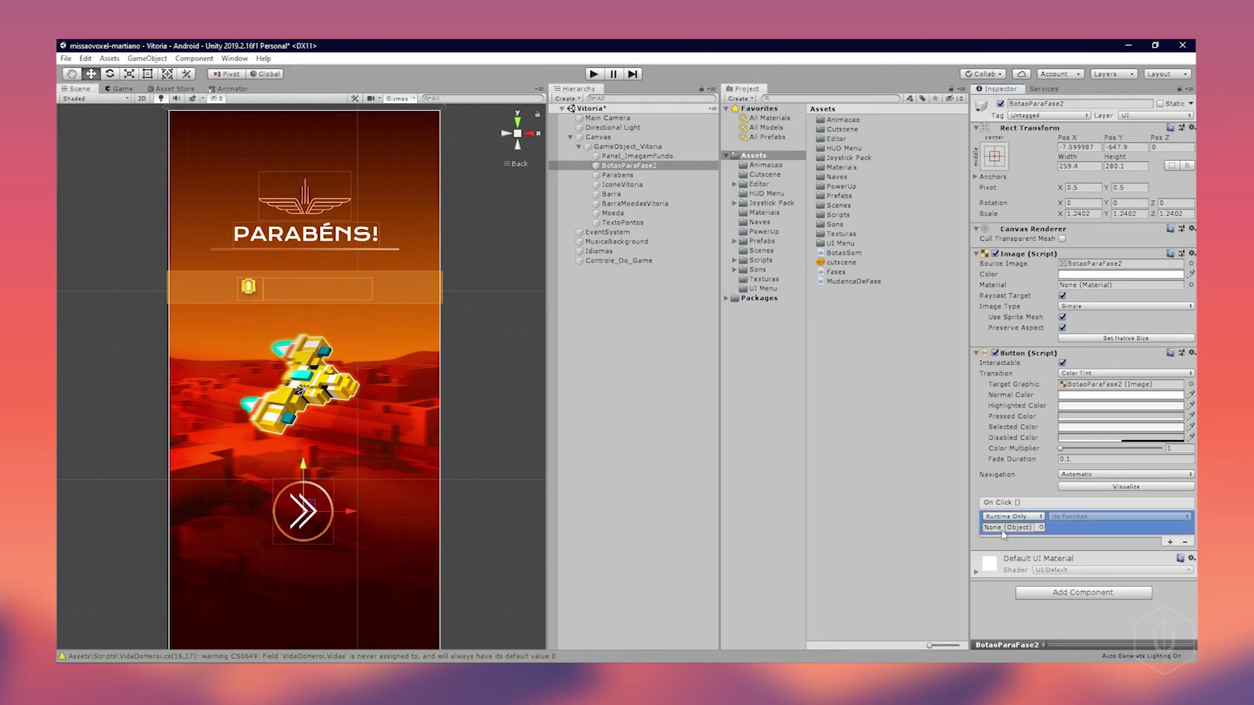
left_click_drag(607, 119, 1012, 527)
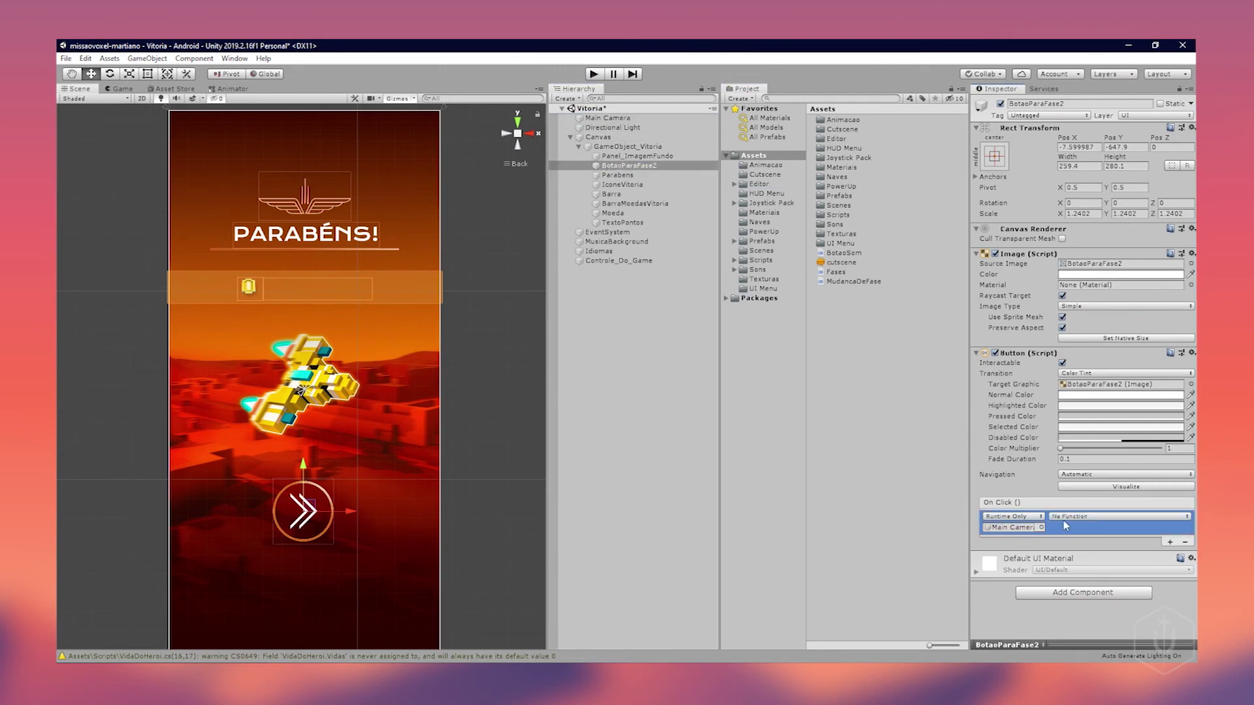
left_click(1078, 517)
mouse_move(1091, 576)
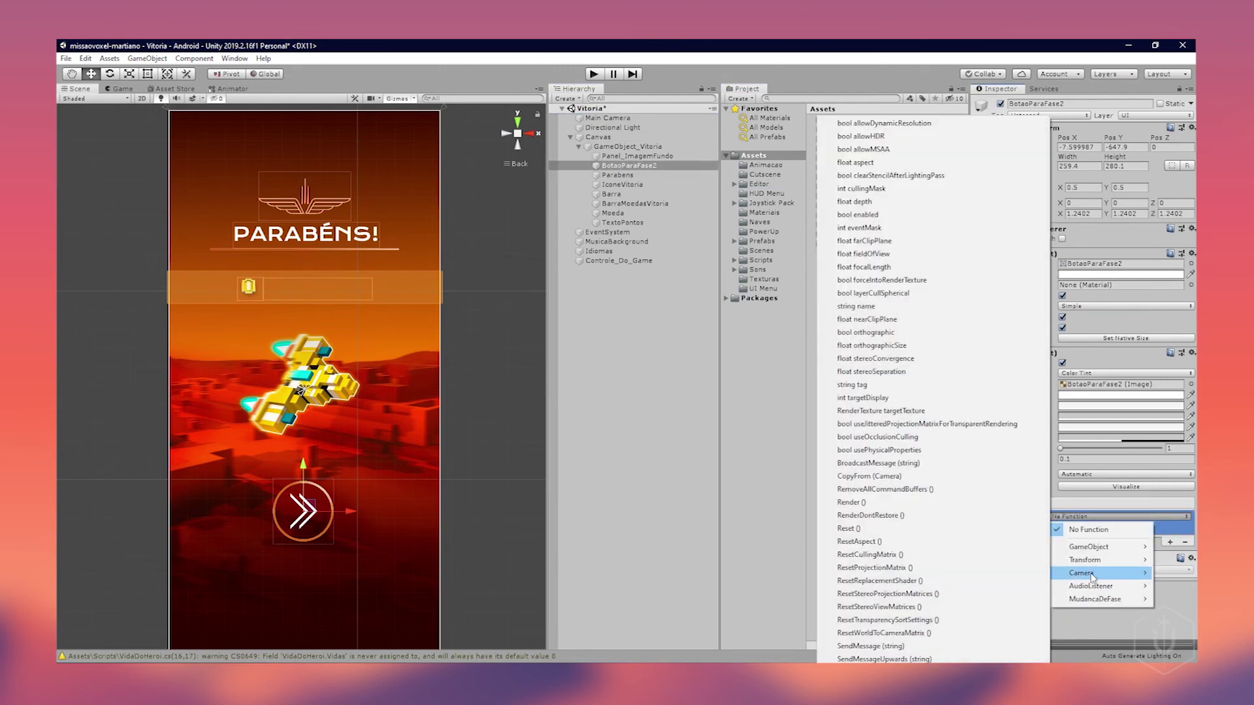
mouse_move(1103, 598)
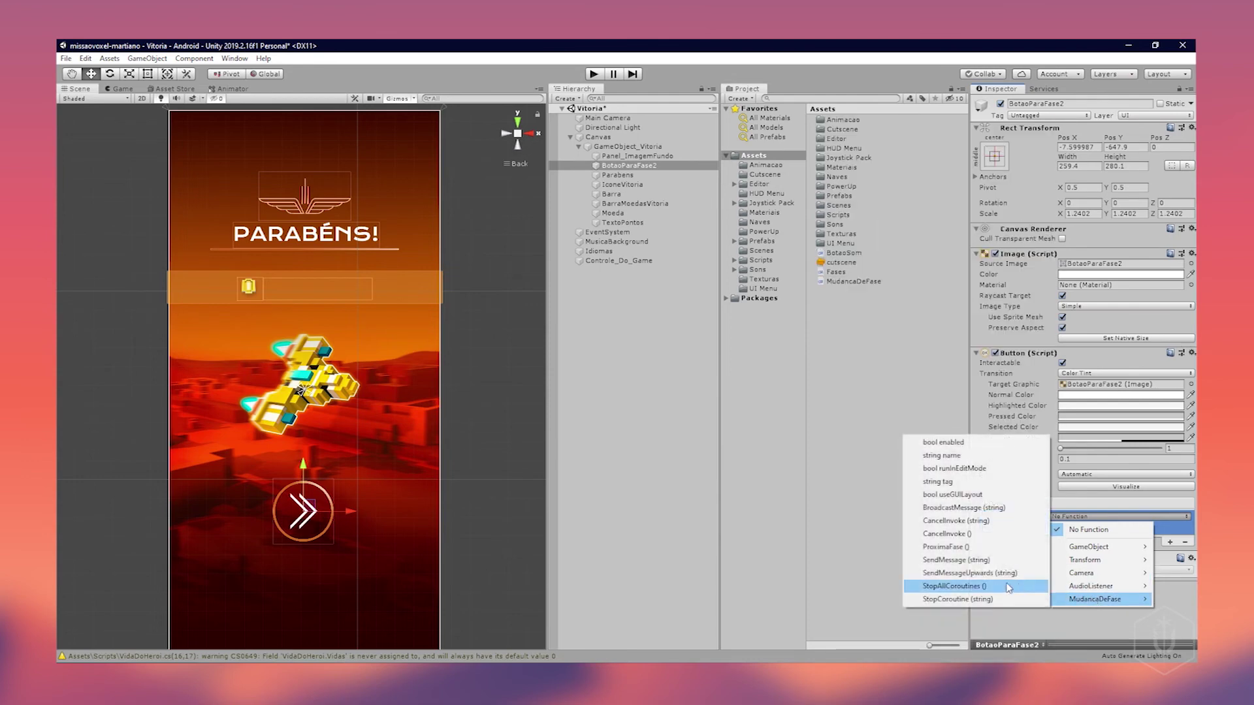
left_click(955, 552)
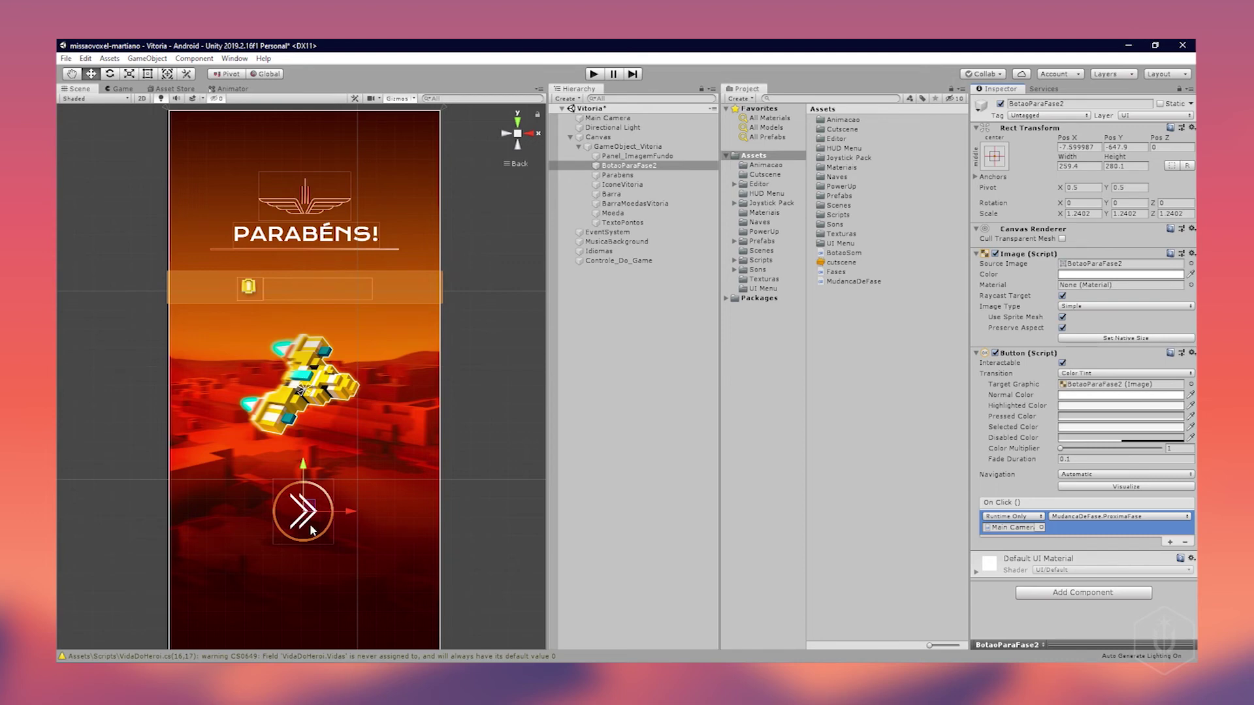
left_click(66, 58)
left_click(85, 103)
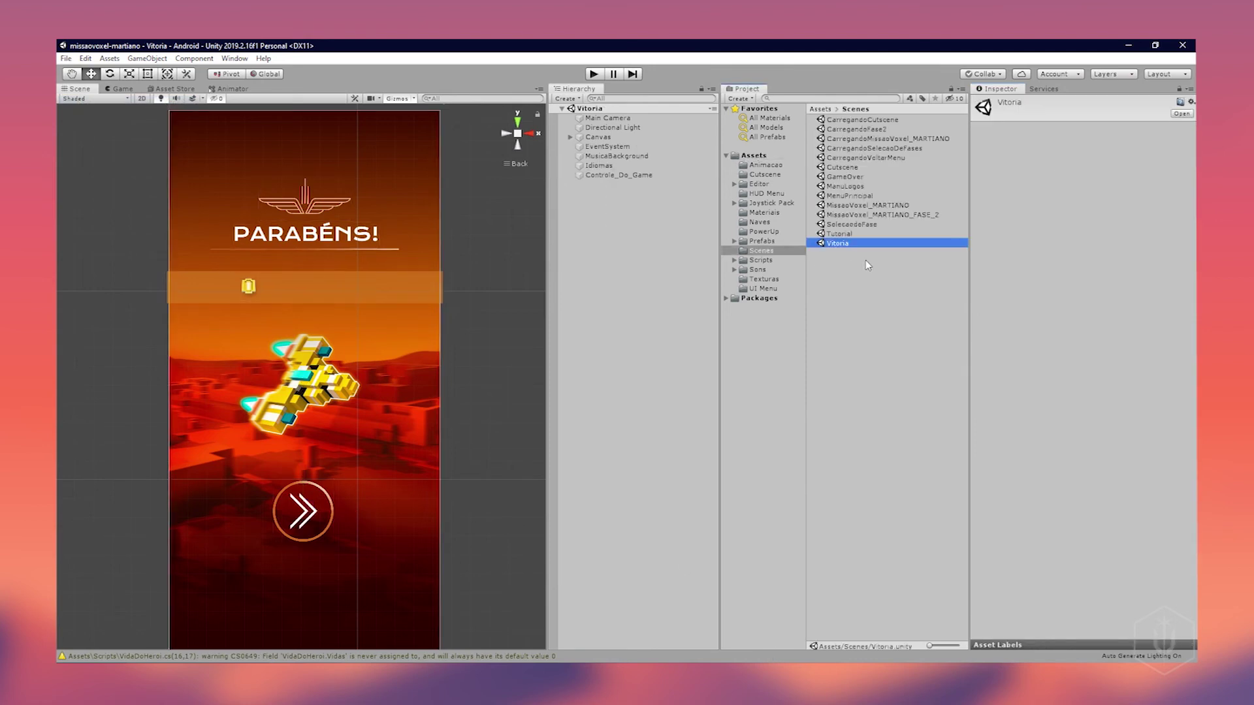
- Open the SelecaodeFase scene and run it in play mode, showing planet -2- dimmed as locked
double_click(860, 226)
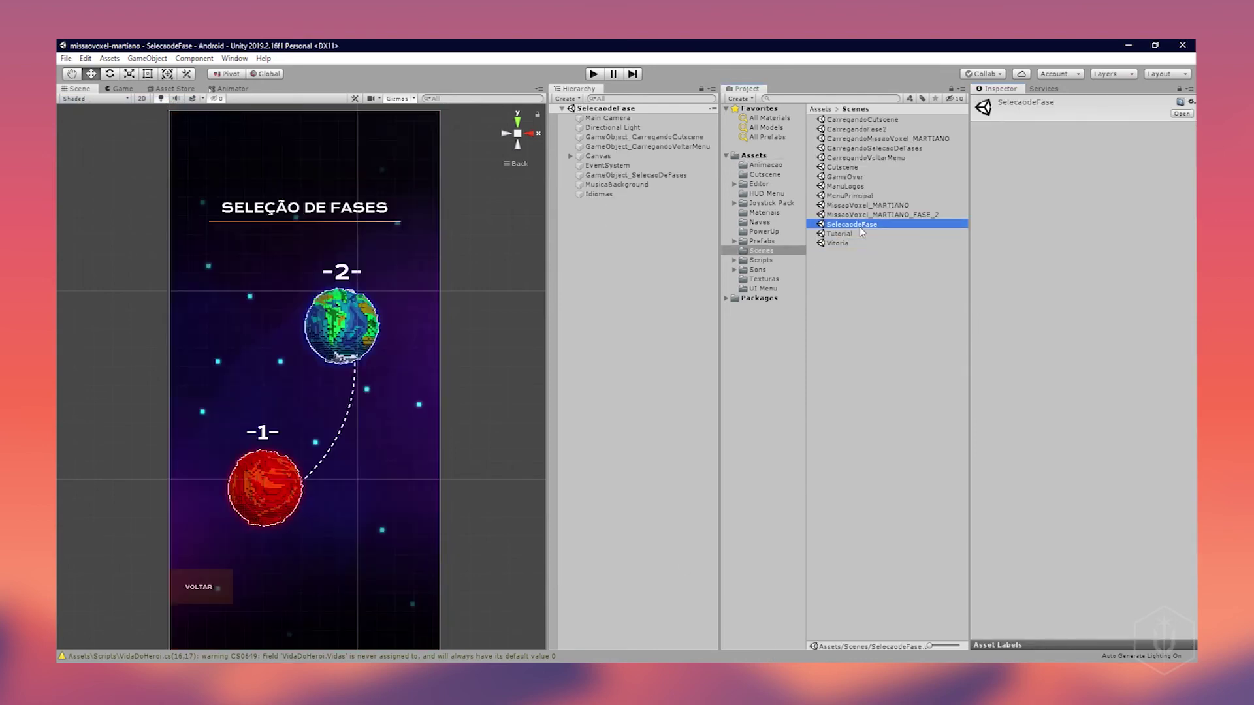
left_click(593, 74)
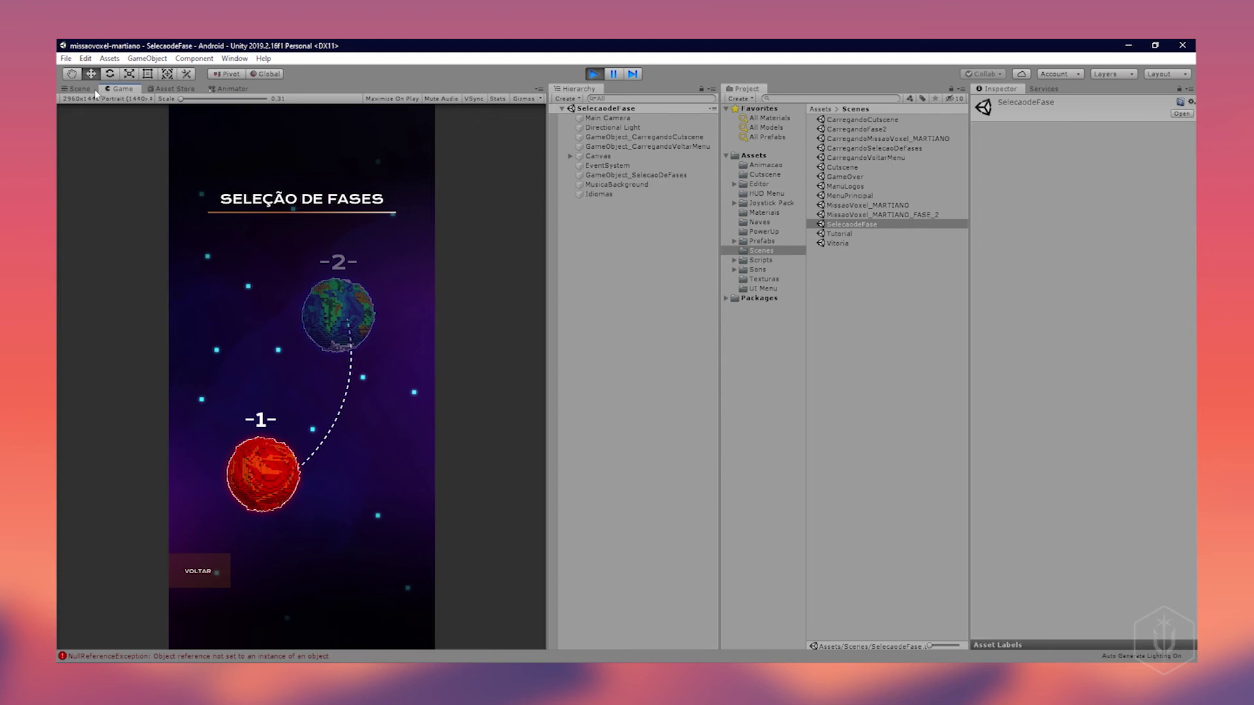
- Check the Scenes In Build list in Build Settings, then stop the SelecaodeFase play-mode test
left_click(69, 60)
left_click(91, 176)
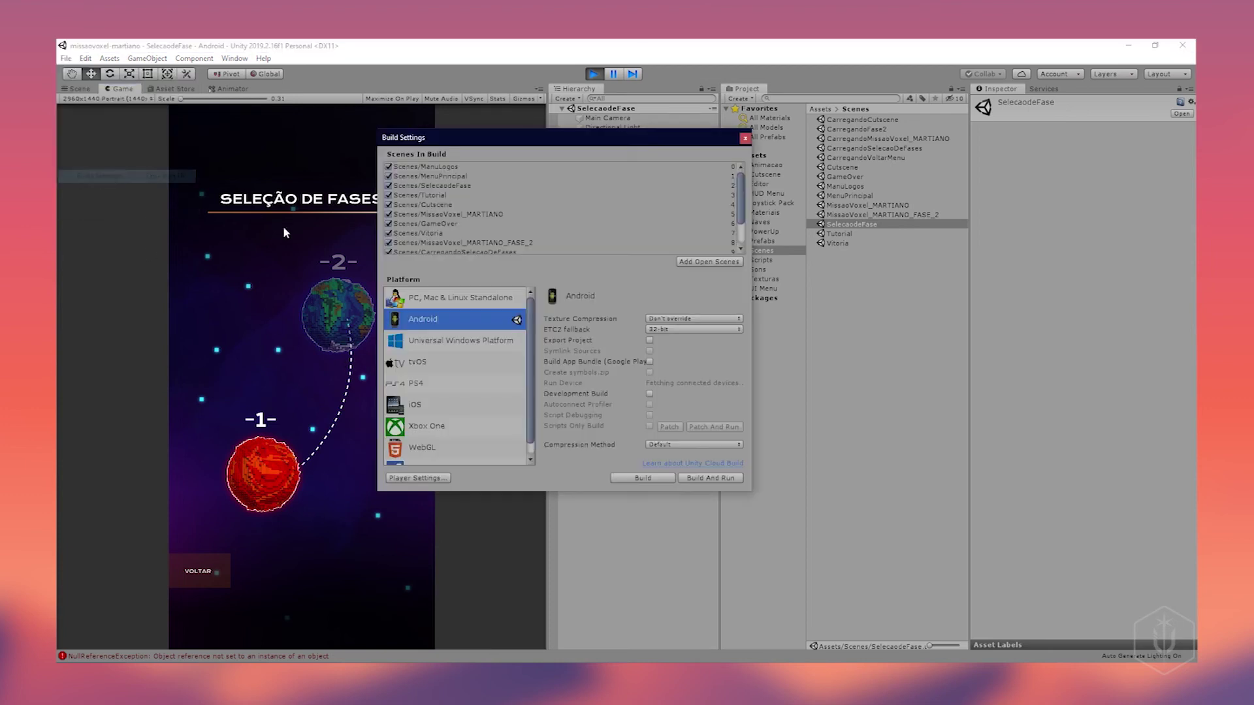
scroll(465, 212, "down", 2)
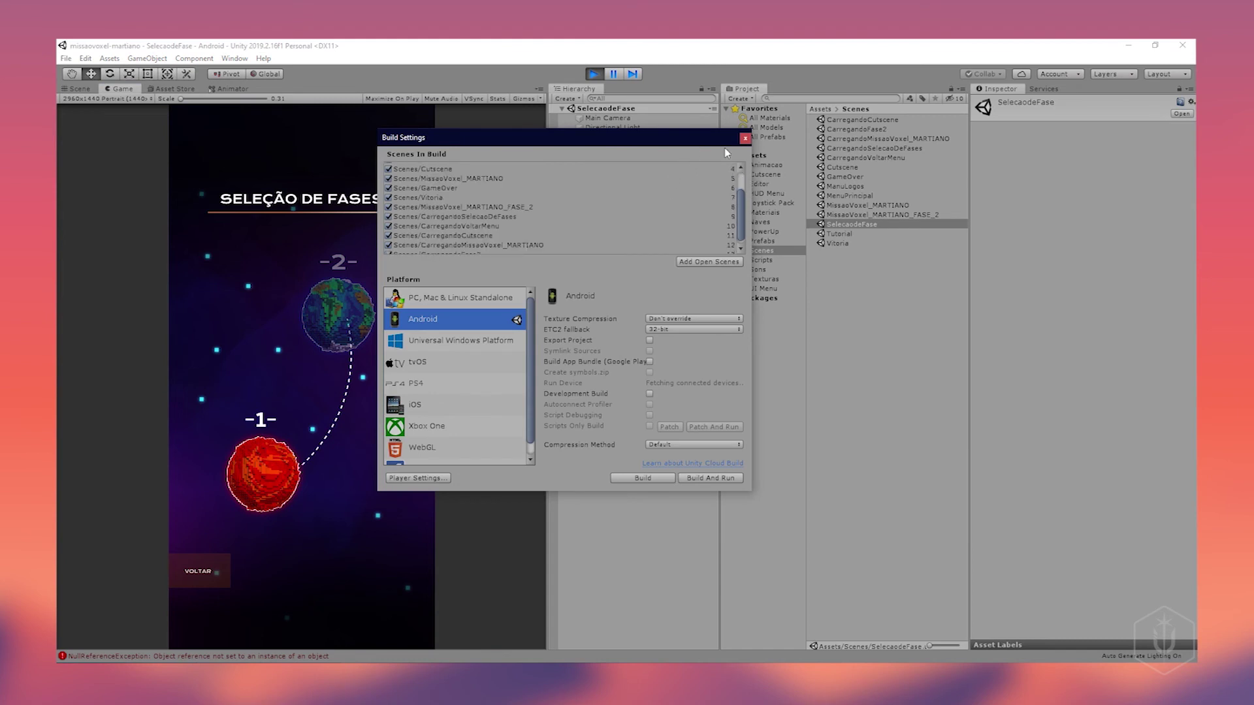
left_click(746, 139)
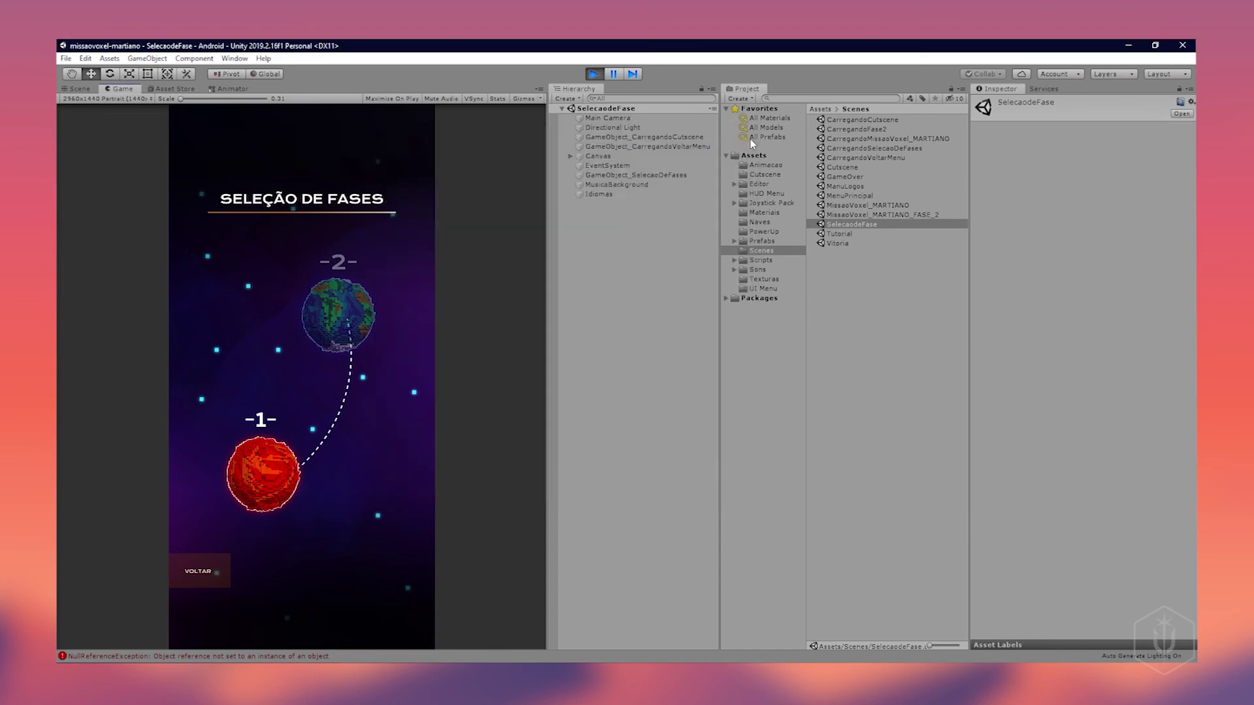
left_click(595, 74)
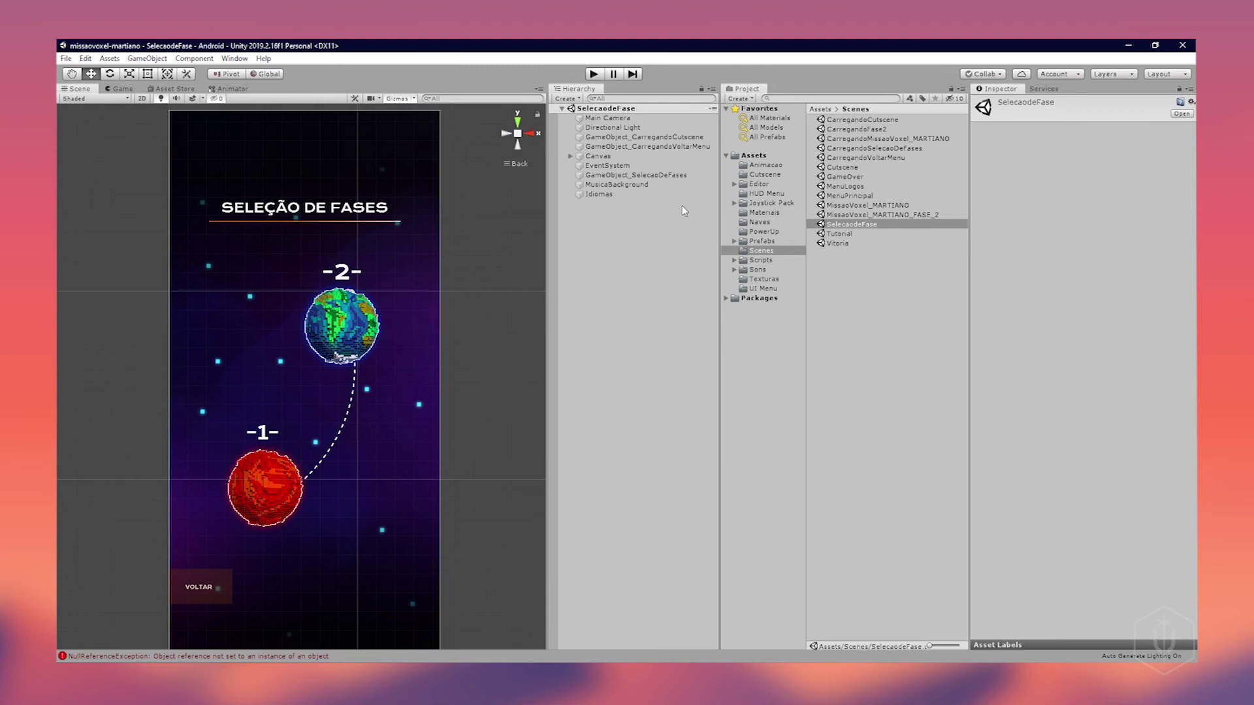
- Open the CarregandoSelecaoDeFases scene with its red CARREGANDO... loading screen
double_click(871, 147)
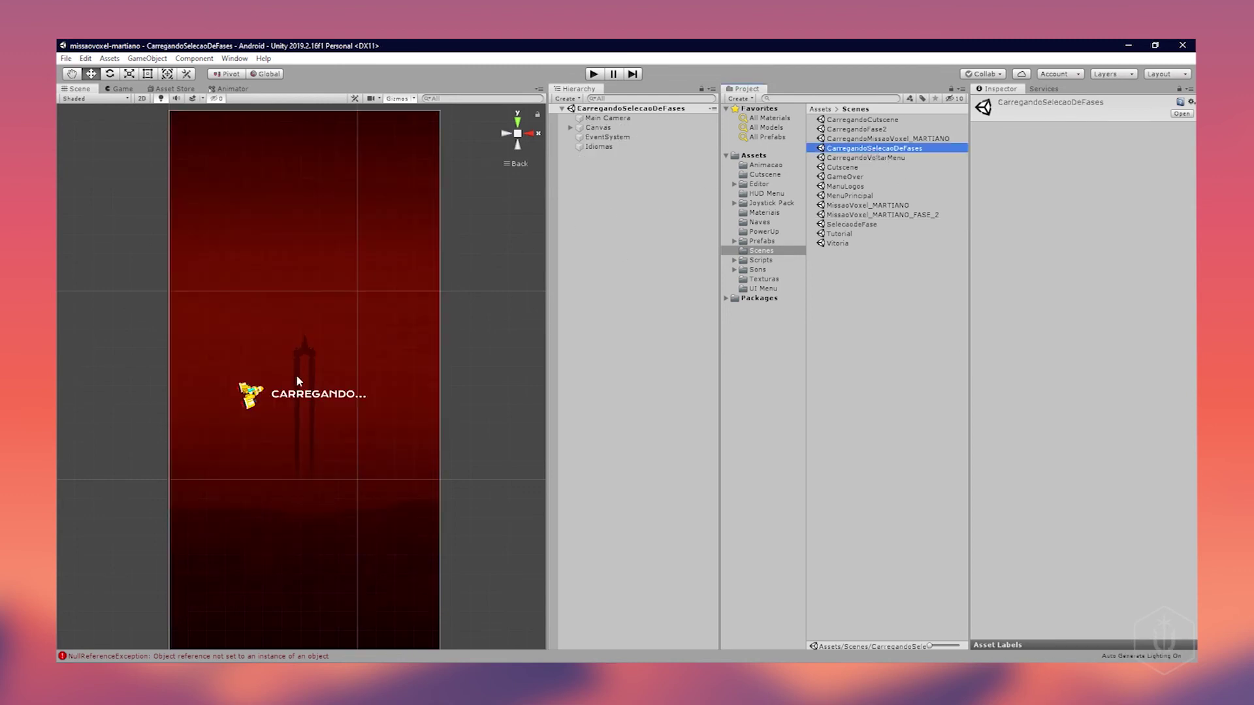